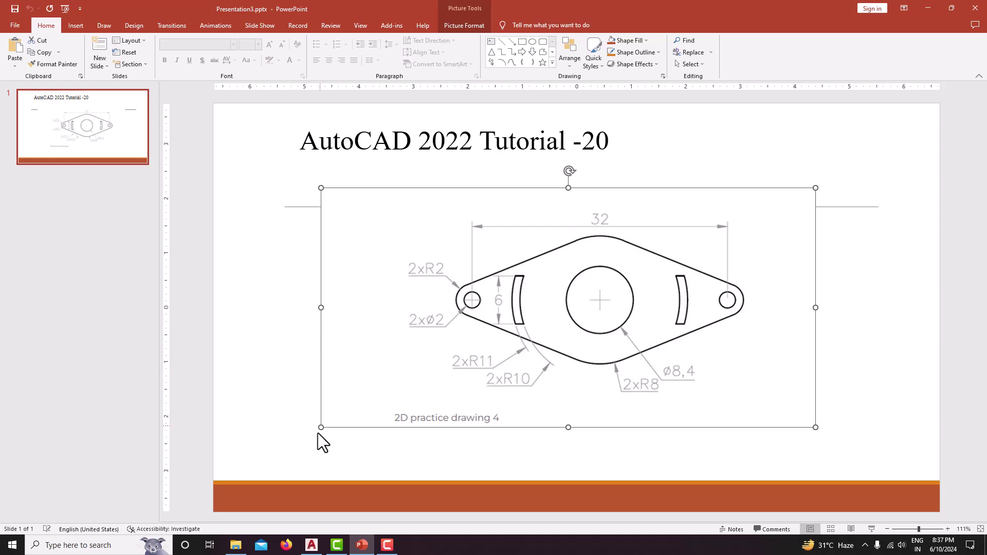
# - Switch to AutoCAD, start a new drawing, and open the reference image Screenshot 2024-04-30 201644.png beside it
pyautogui.click(314, 546)
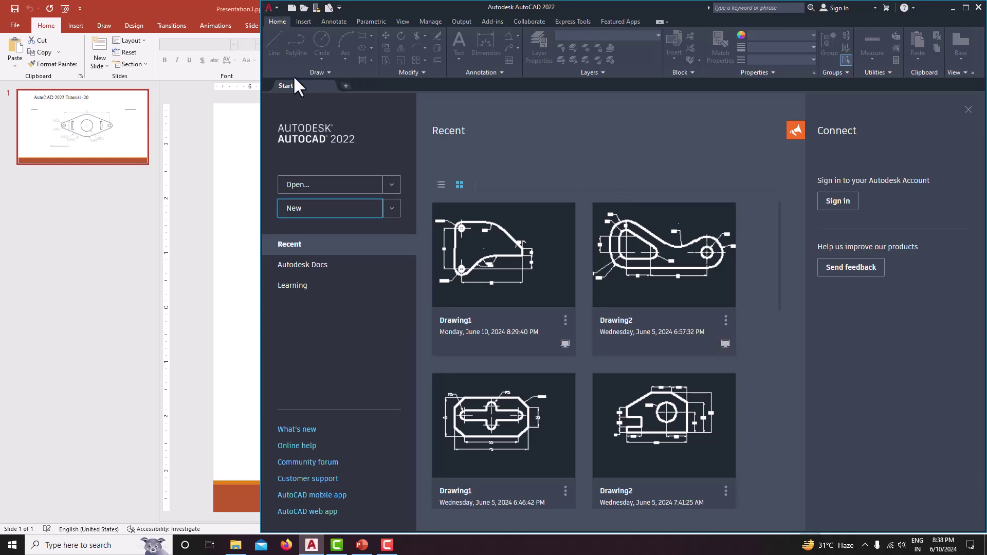
pyautogui.click(316, 218)
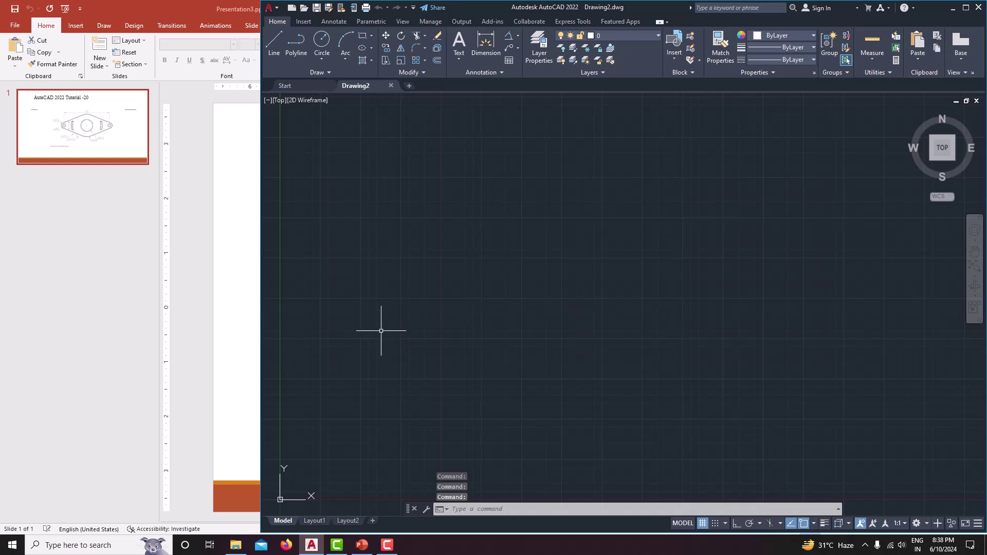
pyautogui.click(236, 545)
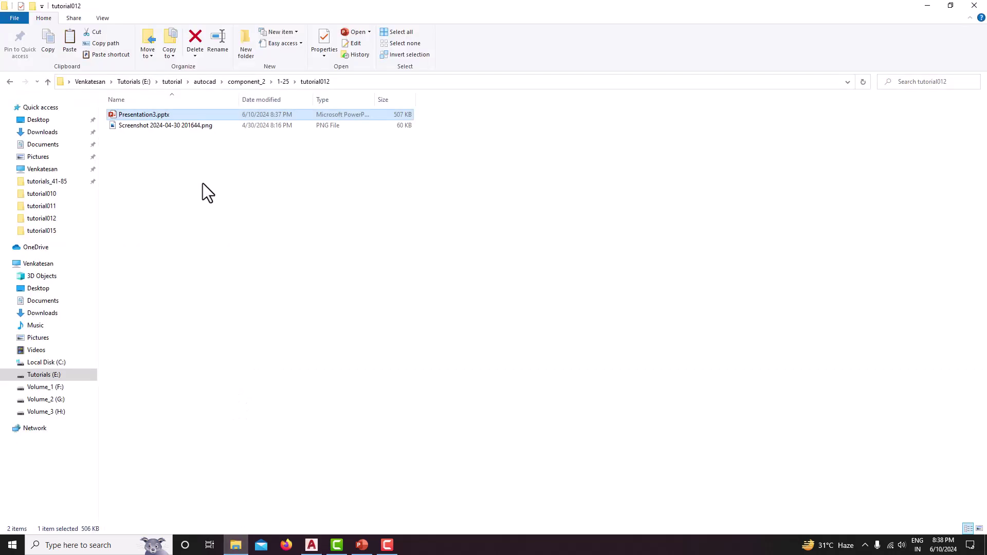
pyautogui.doubleClick(168, 127)
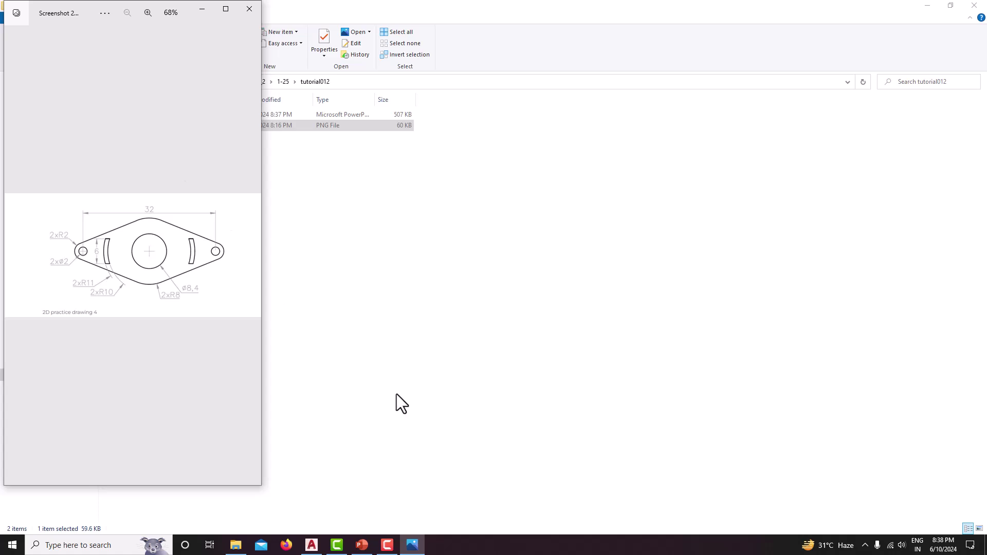
pyautogui.click(312, 545)
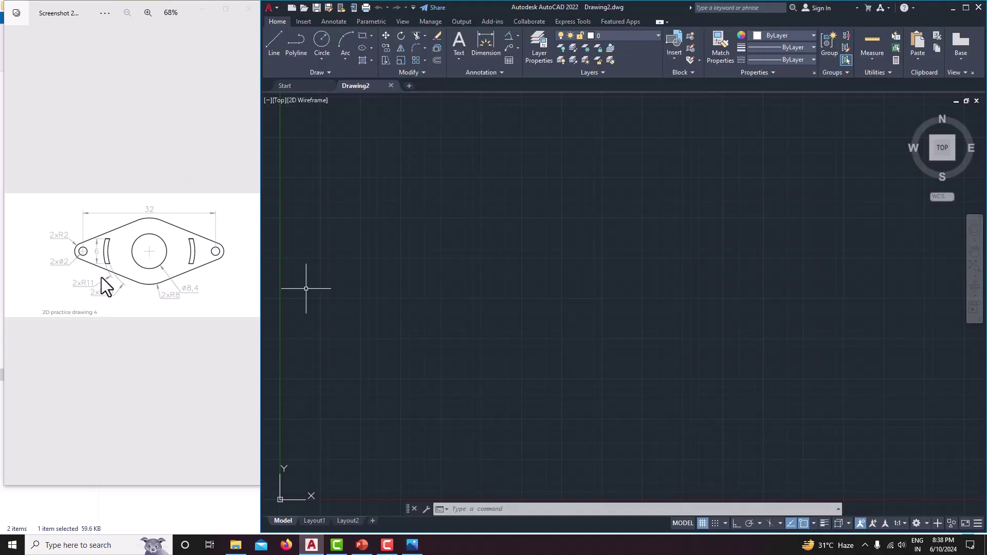
pyautogui.scroll(1, 101, 277)
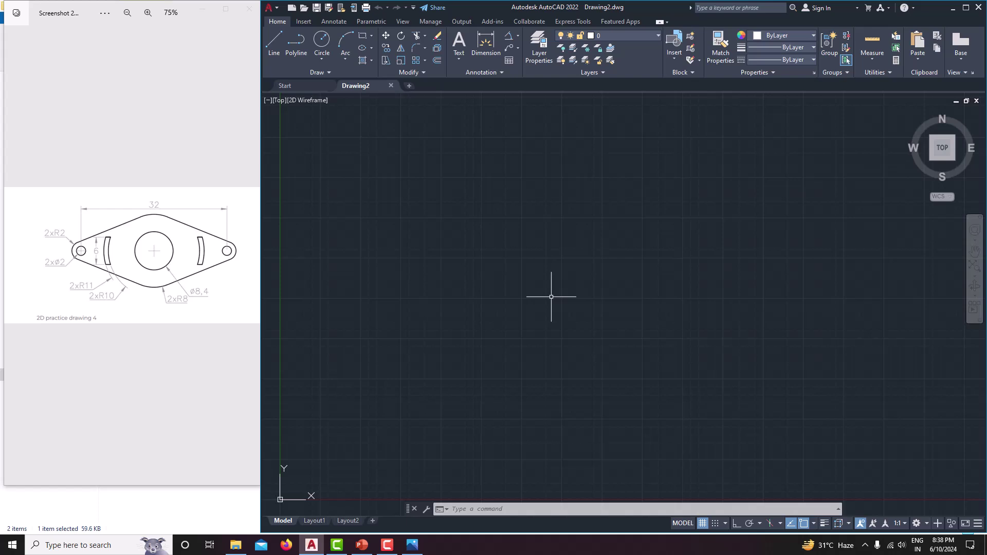
# - Configure the drawing units with length precision 0 and insertion scale in millimeters
pyautogui.write('u')
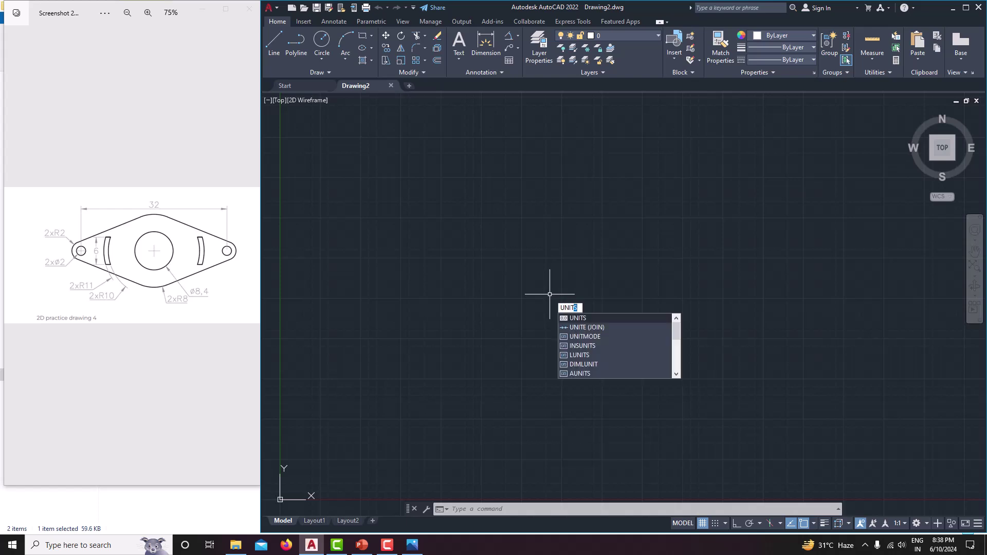
pyautogui.press('Return')
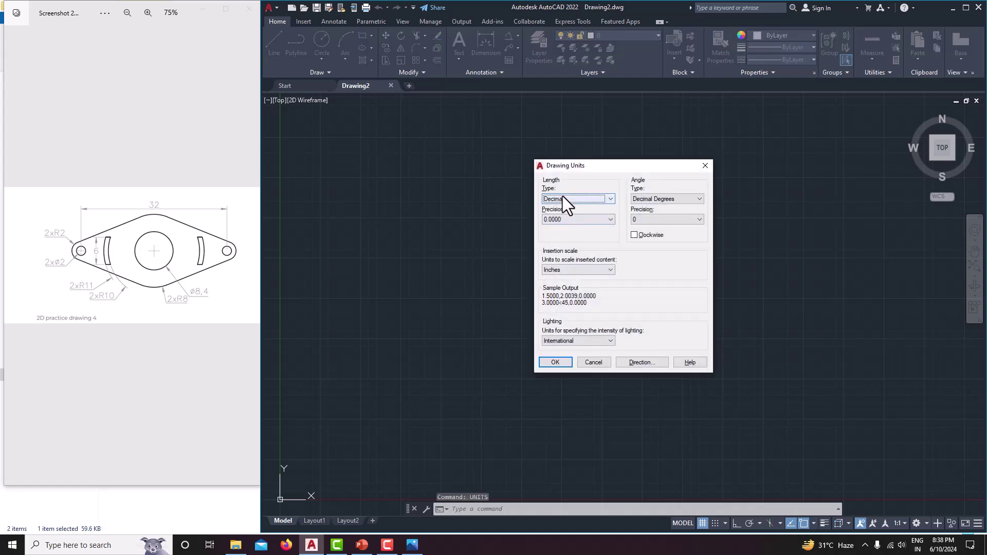
pyautogui.click(557, 224)
pyautogui.click(557, 229)
pyautogui.click(562, 269)
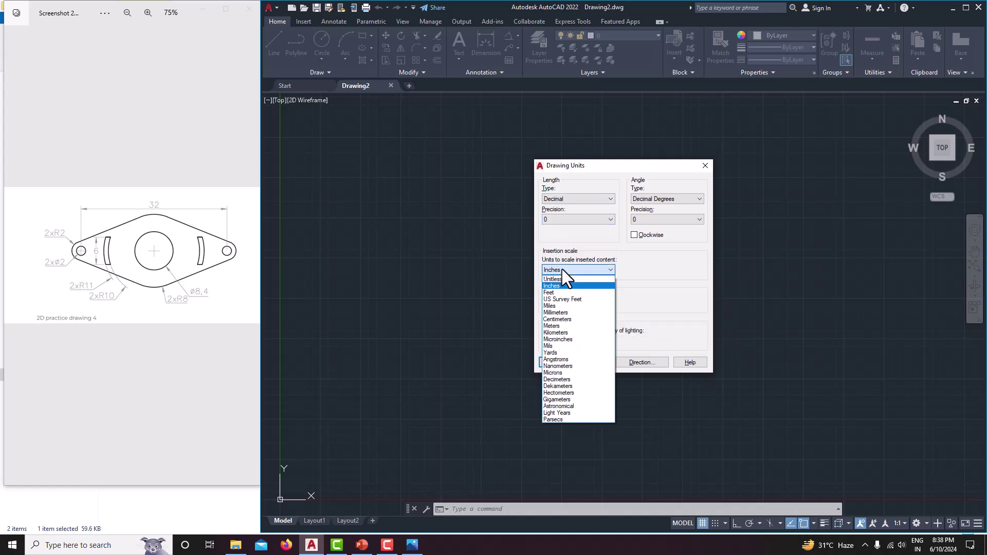
pyautogui.click(559, 313)
pyautogui.click(555, 360)
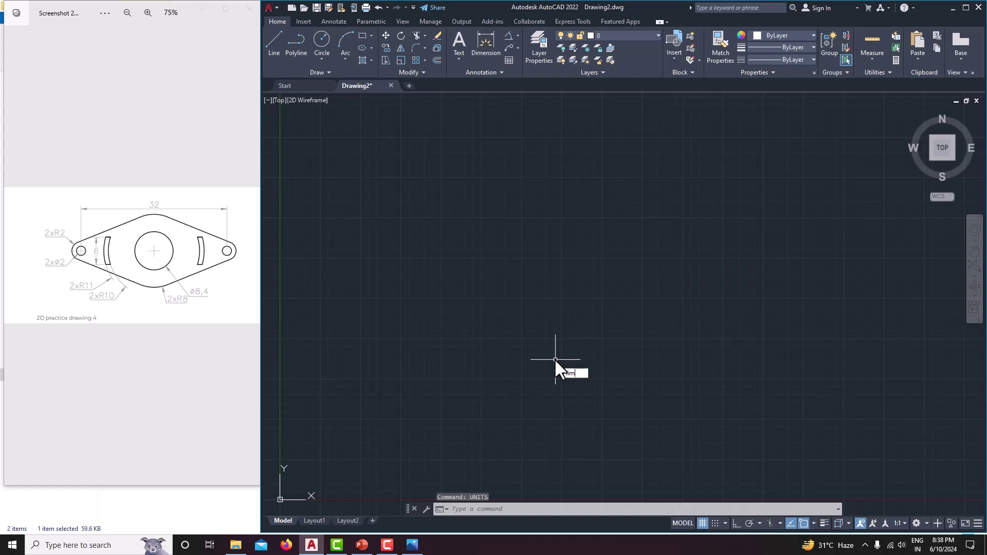
# - Set the drawing limits from 0,0 to 100,100 and fit the whole limits area with Zoom All
pyautogui.write('lim')
pyautogui.press('Return')
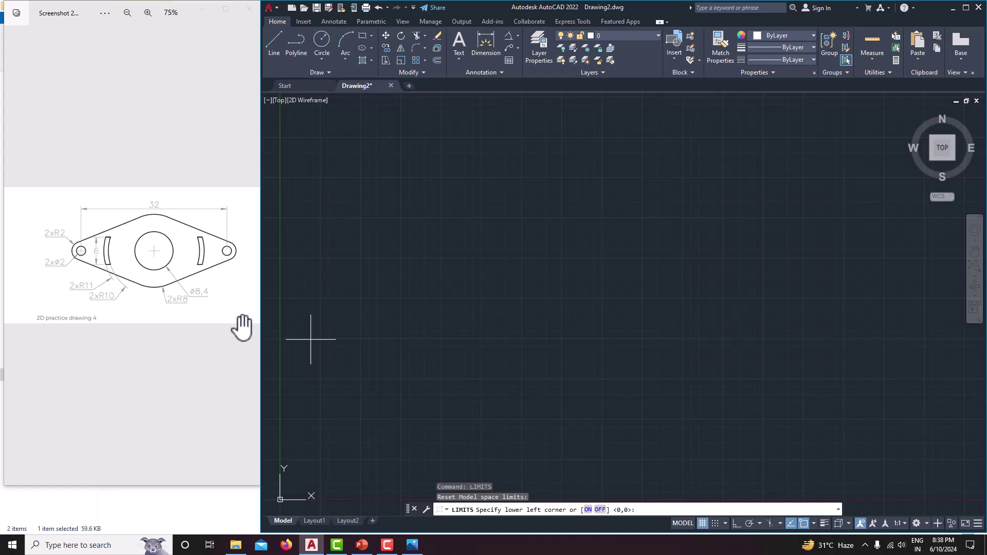
pyautogui.press('Return')
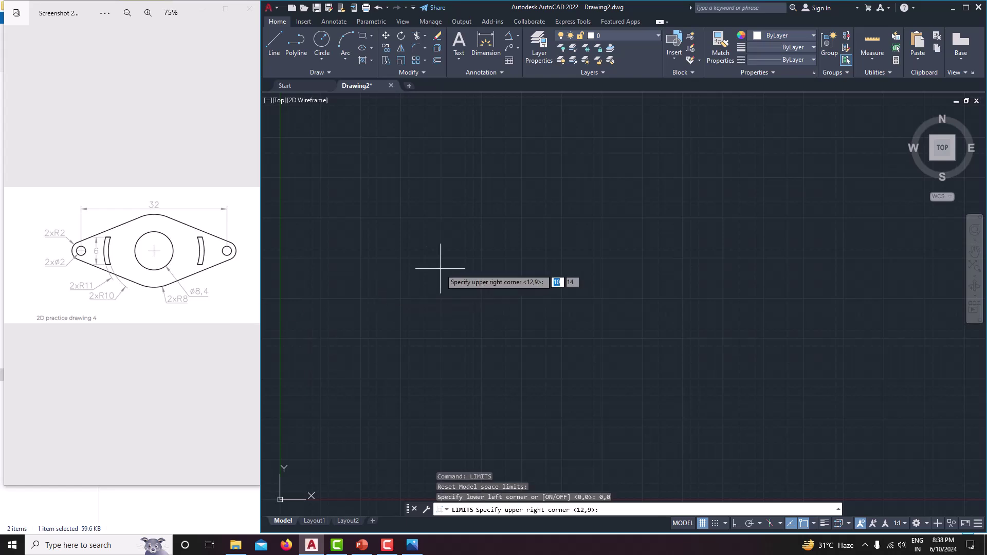
pyautogui.write('100,10')
pyautogui.press('Return')
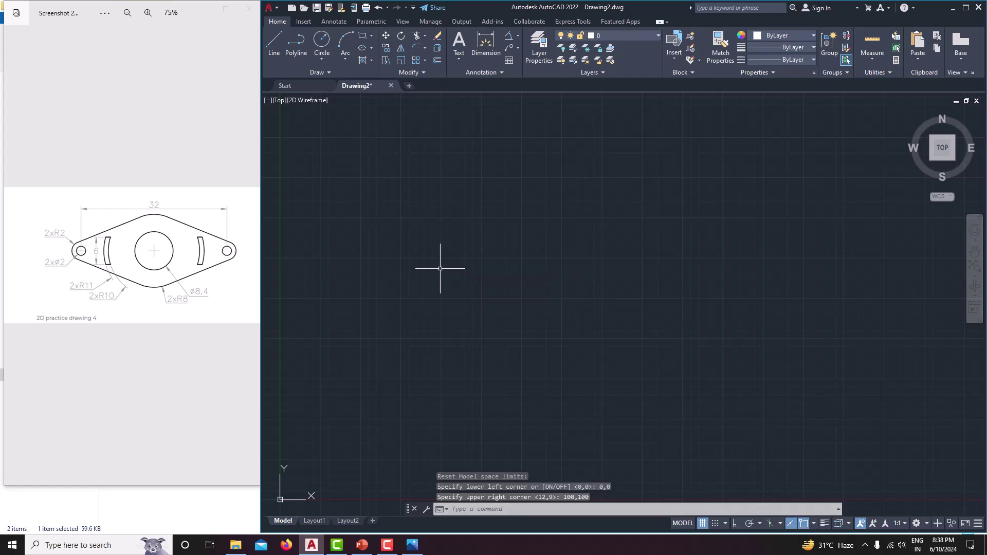
pyautogui.write('z')
pyautogui.press('Return')
pyautogui.write('a')
pyautogui.press('Return')
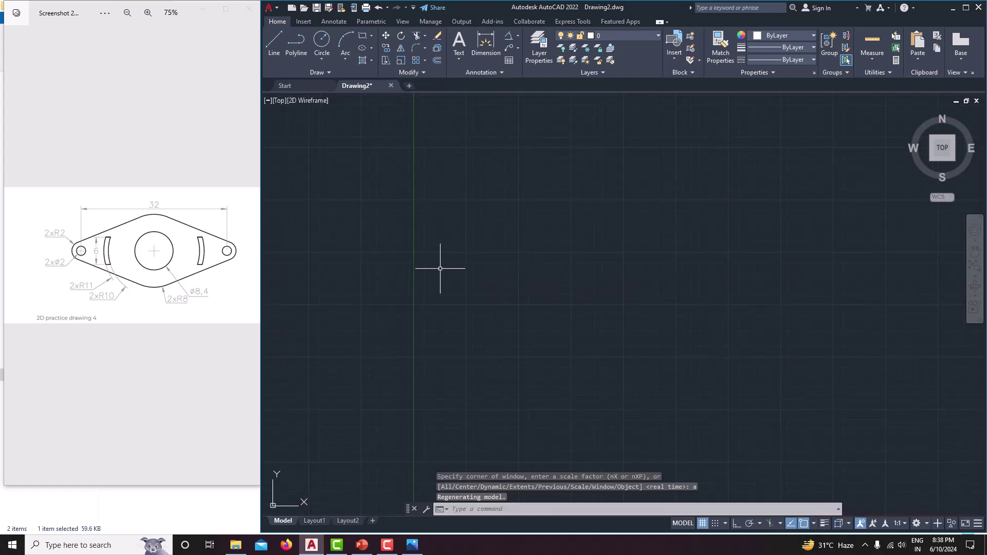
pyautogui.moveTo(480, 293)
pyautogui.mouseDown(button='middle')
pyautogui.moveTo(476, 230)
pyautogui.moveTo(511, 282)
pyautogui.moveTo(494, 337)
pyautogui.moveTo(493, 293)
pyautogui.mouseUp(button='middle')
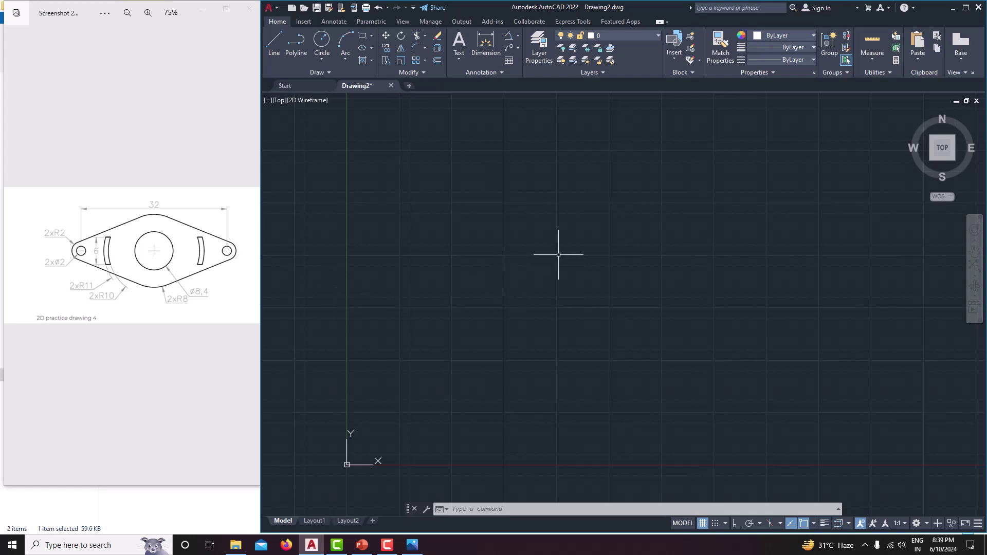
# - Set the length precision of the drawing units to one decimal place (0.0)
pyautogui.write('UN')
pyautogui.press('BackSpace')
pyautogui.press('BackSpace')
pyautogui.press('BackSpace')
pyautogui.write('uni')
pyautogui.press('Return')
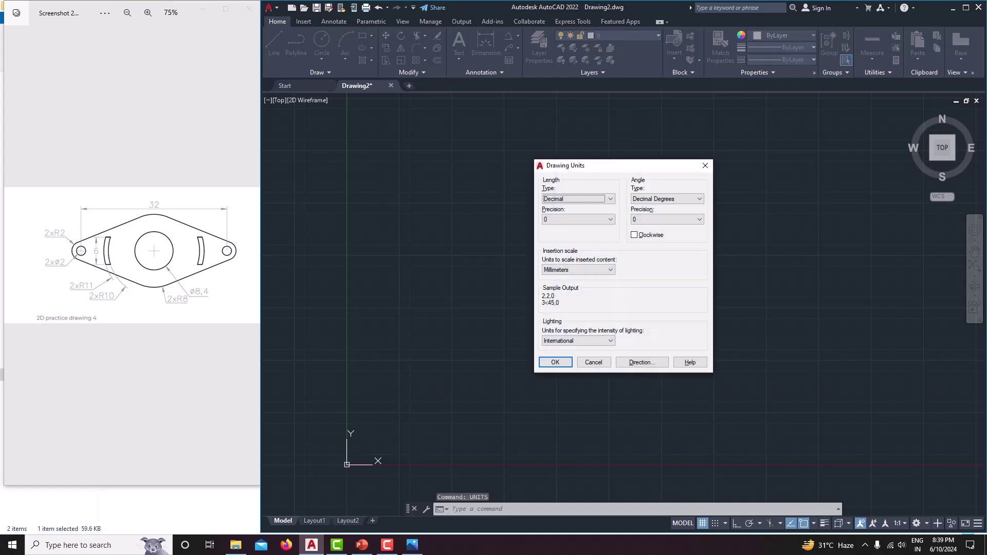
pyautogui.click(554, 220)
pyautogui.click(553, 233)
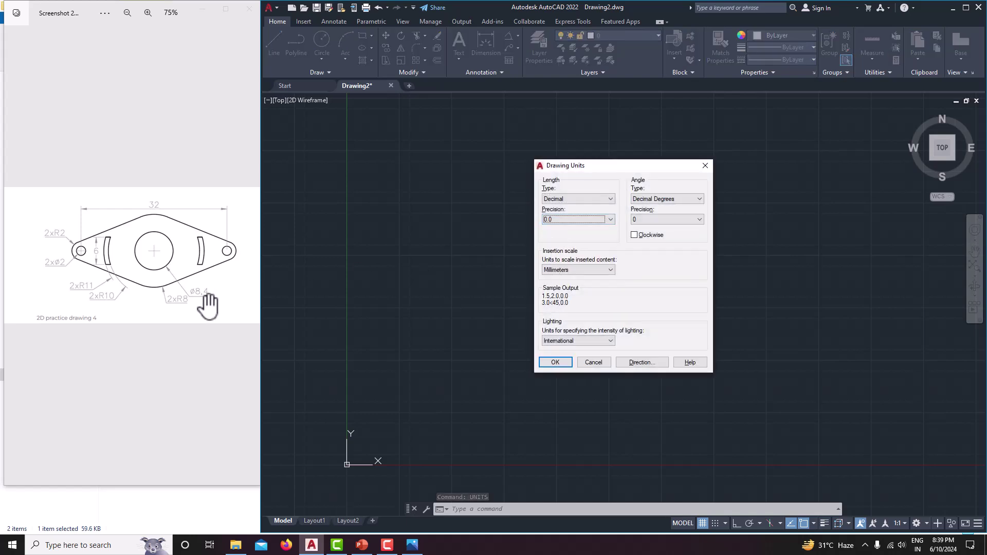
pyautogui.click(555, 362)
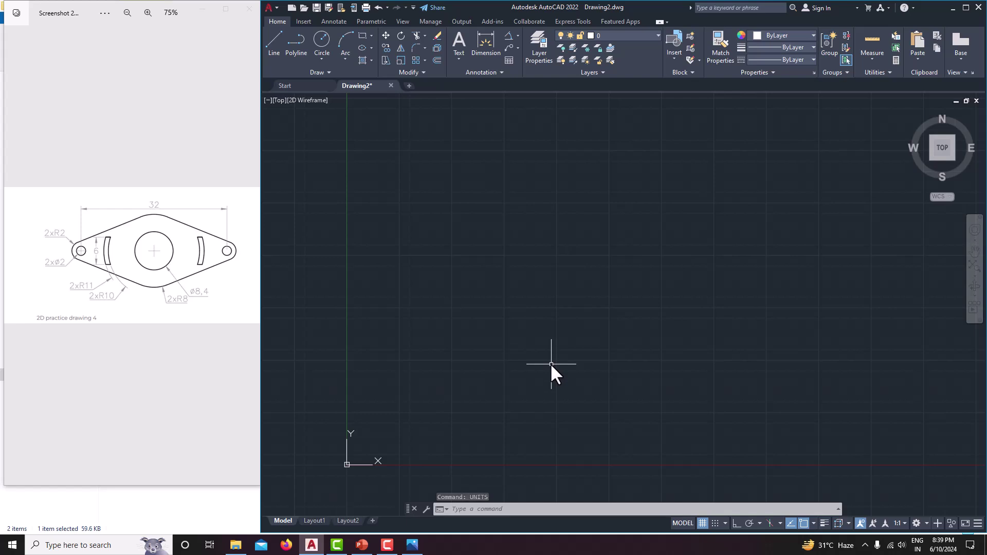
# - Draw a trial circle with a diameter of 8 mm in the empty drawing area and delete it
pyautogui.write('c')
pyautogui.press('Return')
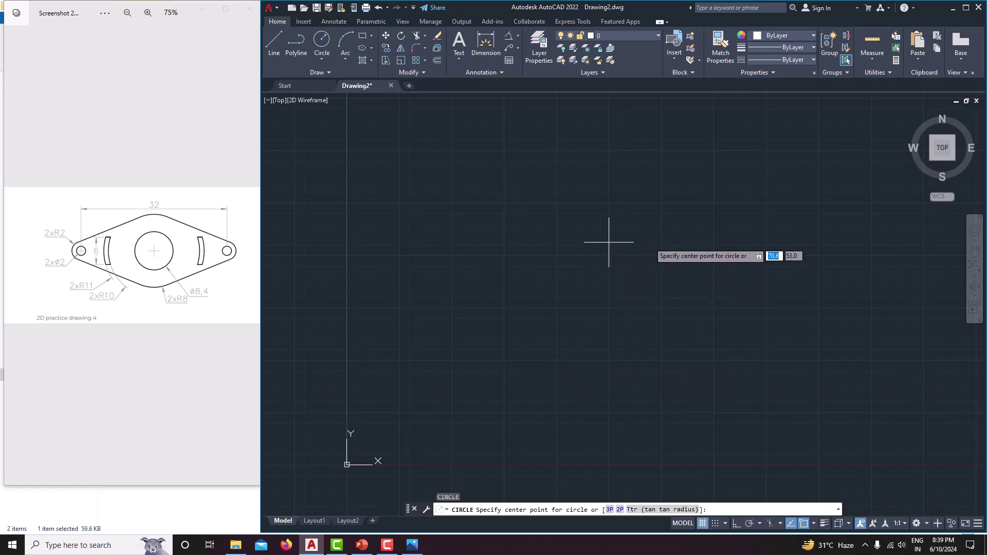
pyautogui.click(672, 243)
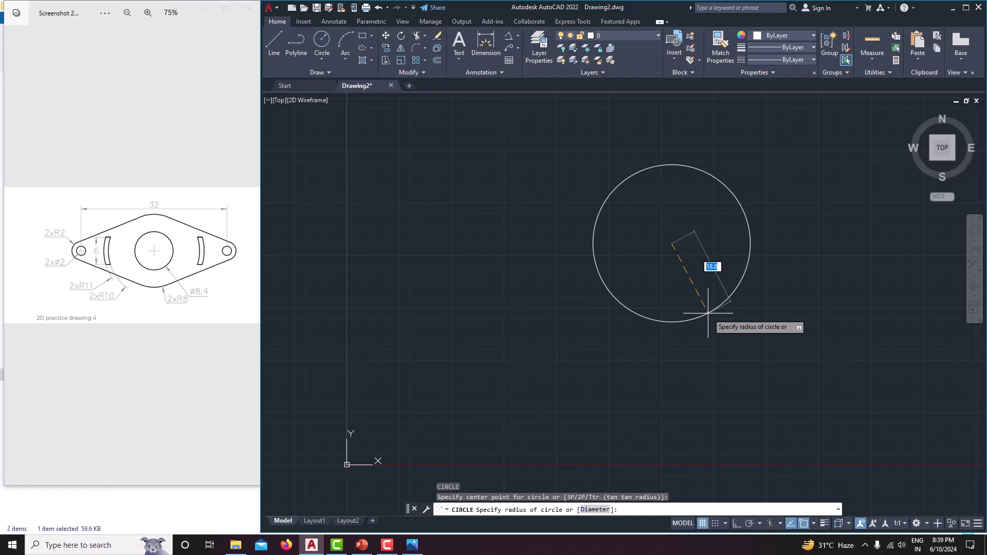
pyautogui.write('d')
pyautogui.press('Return')
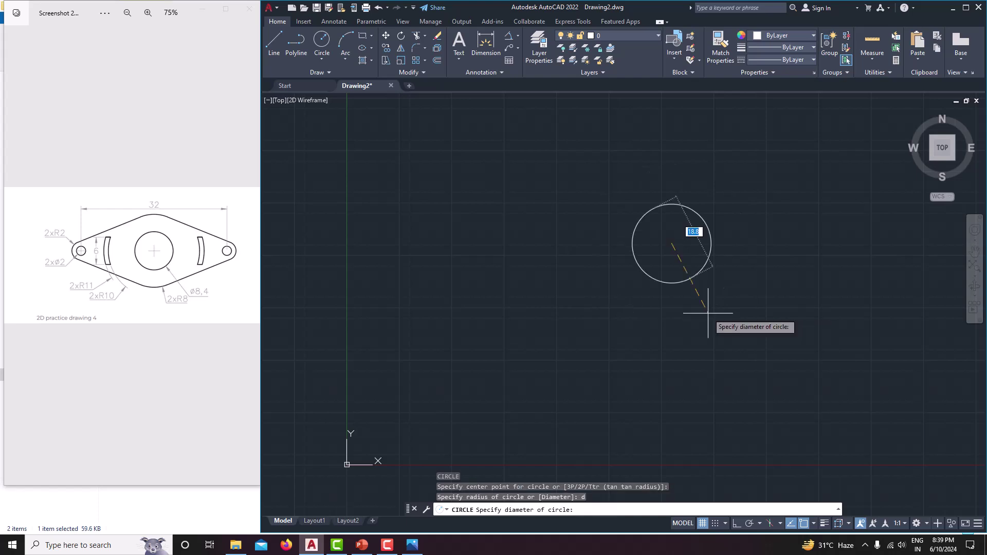
pyautogui.write('8')
pyautogui.press('Return')
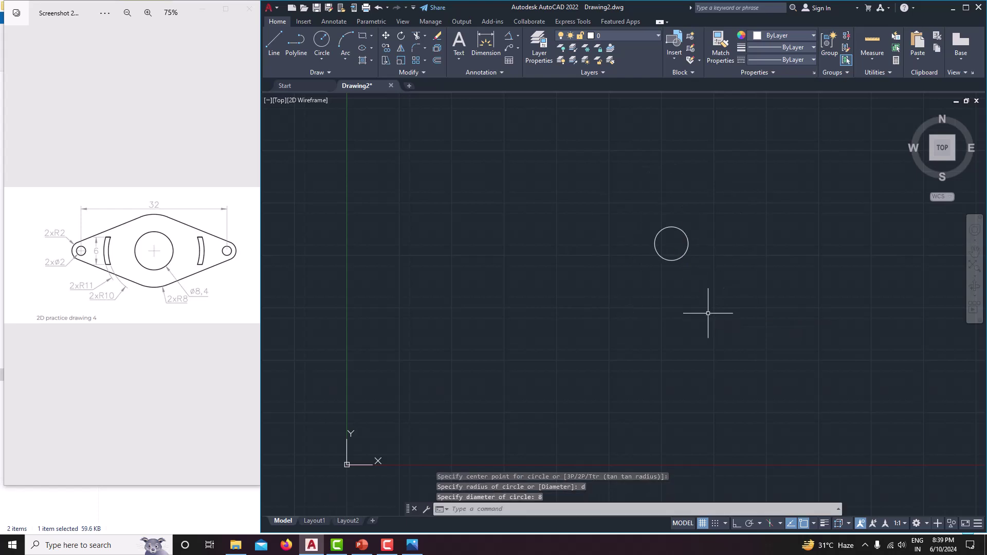
pyautogui.scroll(4, 696, 214)
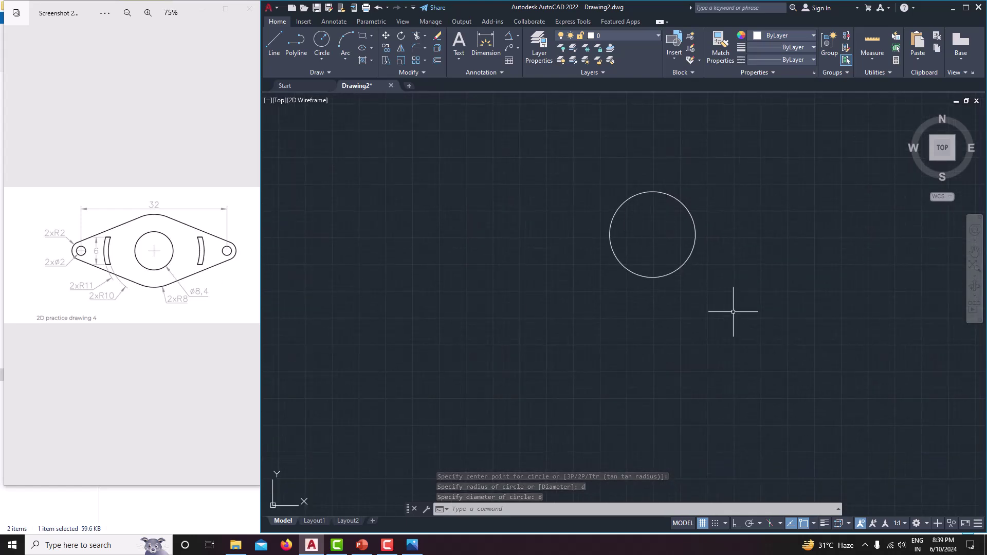
pyautogui.click(694, 247)
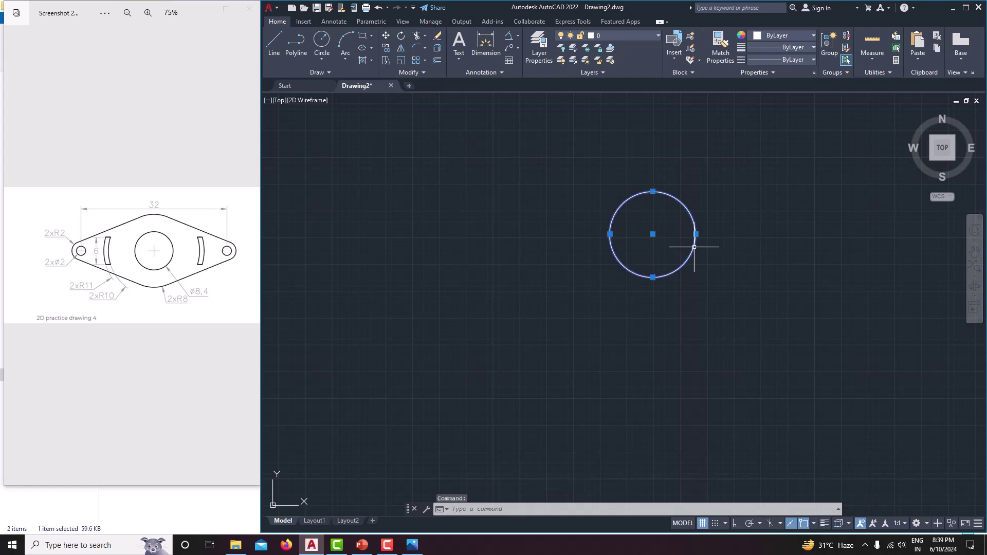
pyautogui.press('Delete')
# - Draw the plate's central hole as a circle with a diameter of 8.4 mm in the empty drawing area
pyautogui.write('c')
pyautogui.press('Return')
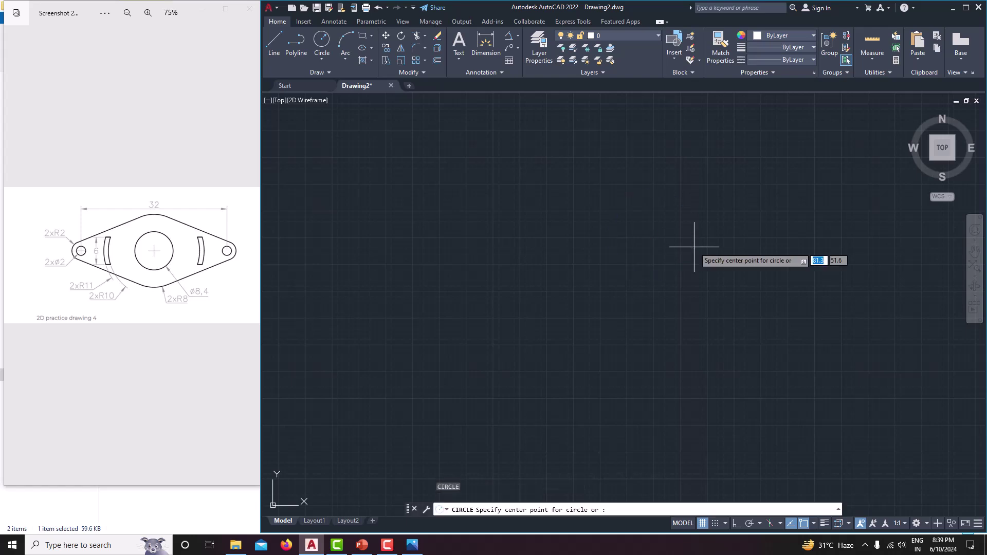
pyautogui.click(694, 247)
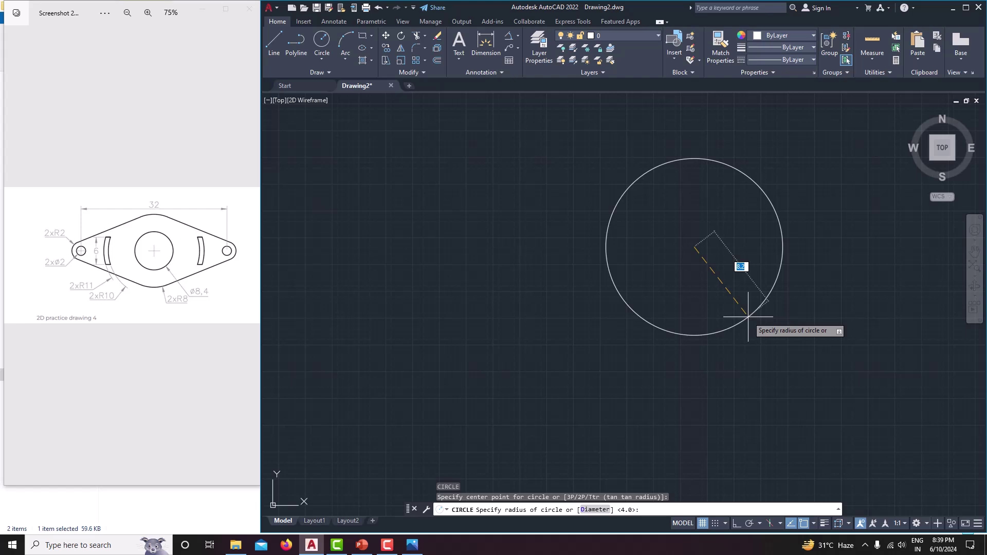
pyautogui.write('d')
pyautogui.press('Return')
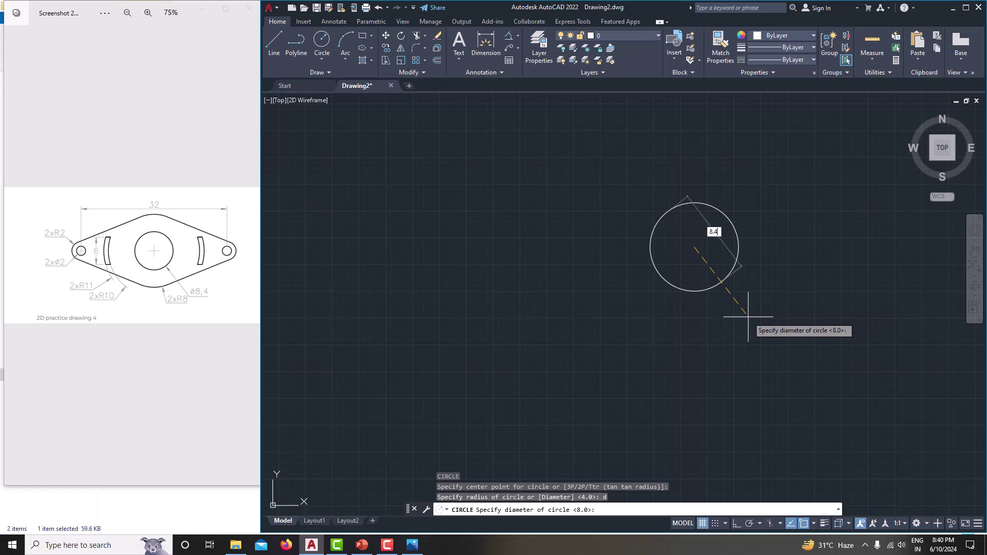
pyautogui.press('Return')
# - Draw a concentric circle with a radius of 8 mm around the central hole
pyautogui.moveTo(748, 316); pyautogui.dragTo(719, 308, button='middle')
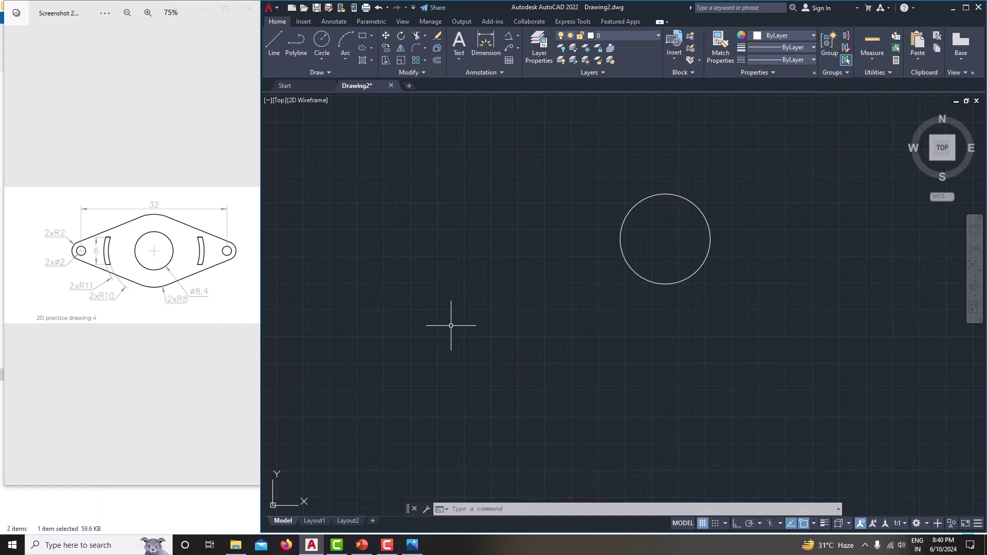
pyautogui.write('c')
pyautogui.press('Return')
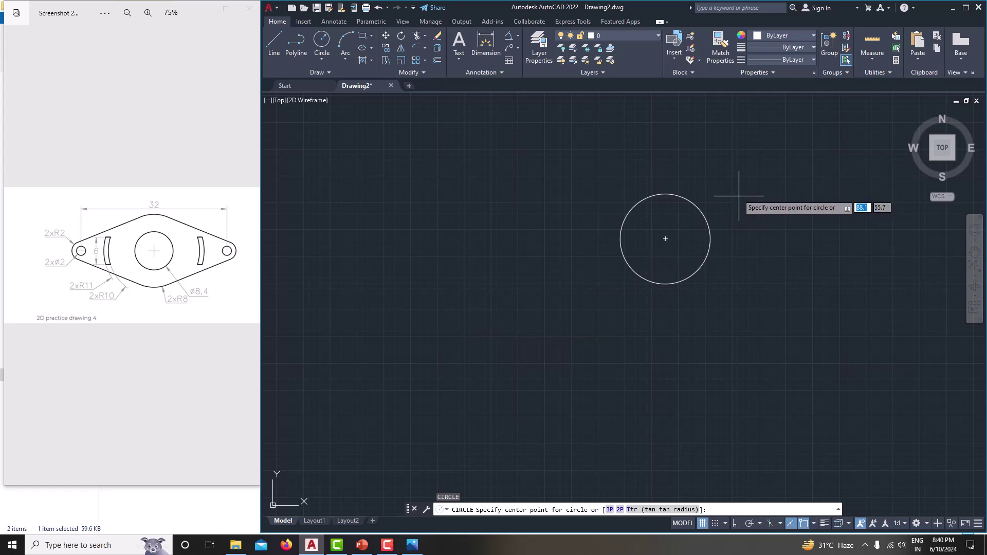
pyautogui.click(666, 238)
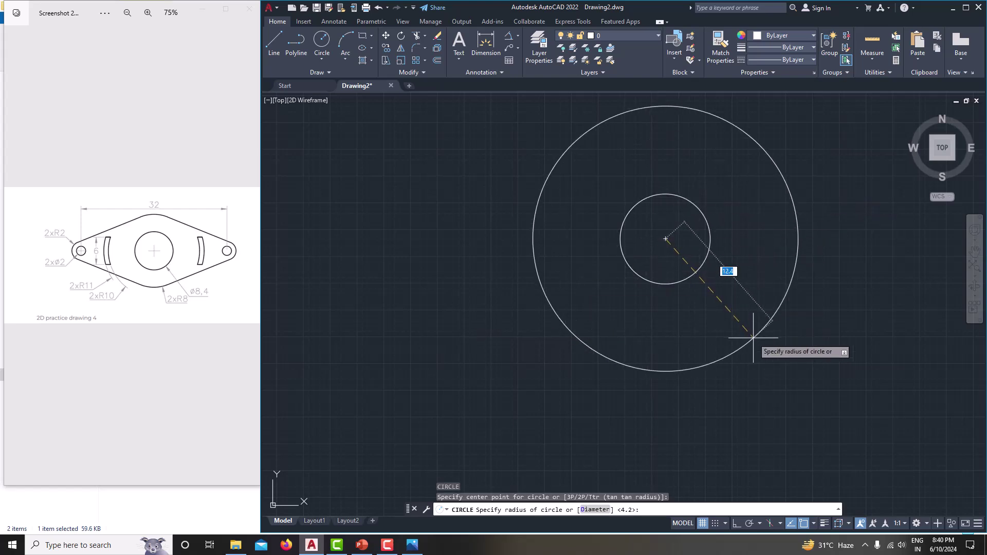
pyautogui.write('8')
pyautogui.press('Return')
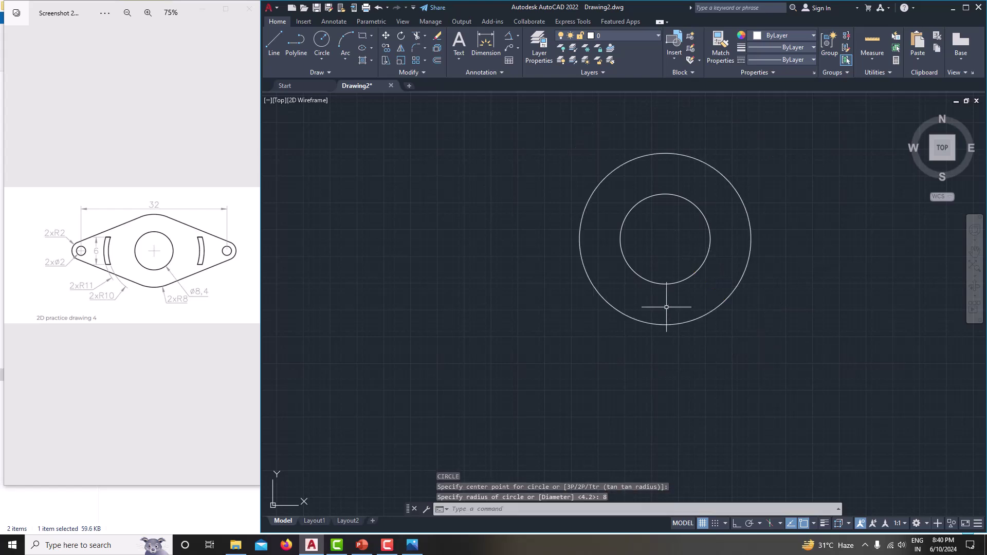
# - Draw a horizontal construction line 16 mm long from the circles' common centre towards the right, with Ortho on
pyautogui.moveTo(610, 303); pyautogui.dragTo(634, 334, button='middle')
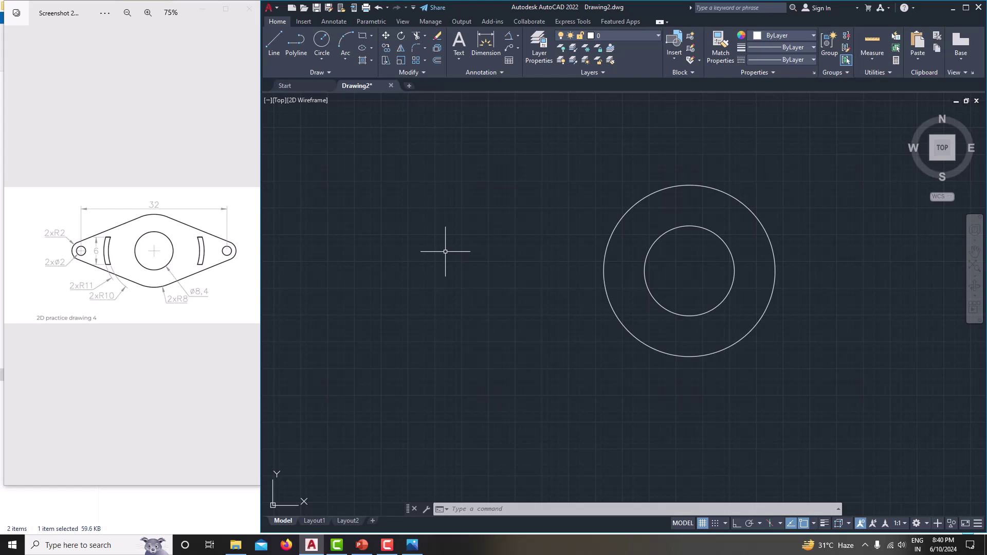
pyautogui.write('l')
pyautogui.press('Return')
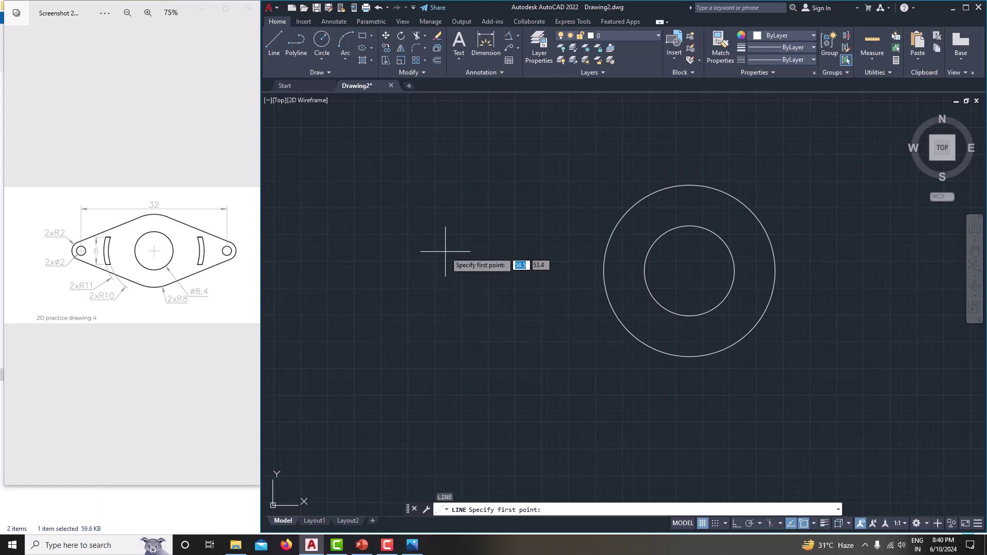
pyautogui.click(690, 270)
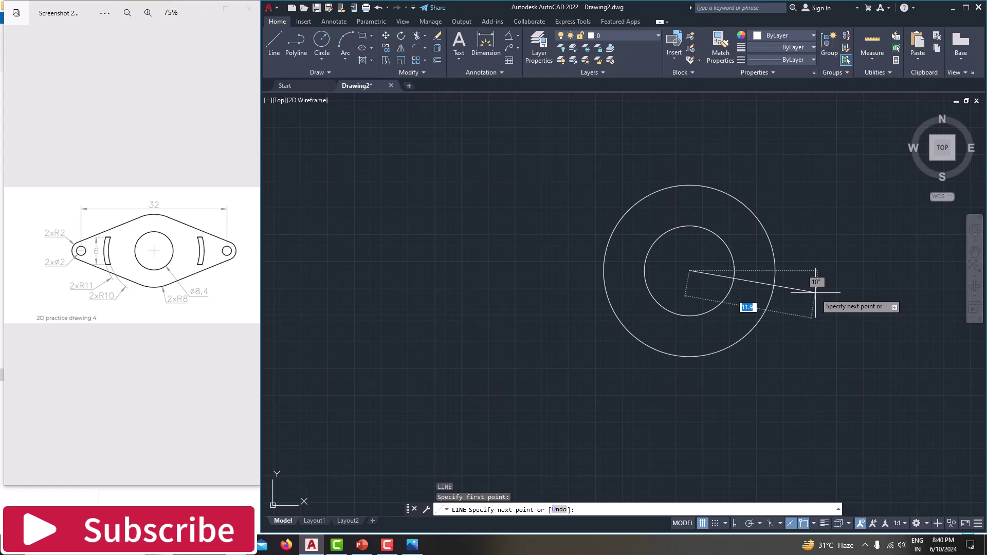
pyautogui.press('F8')
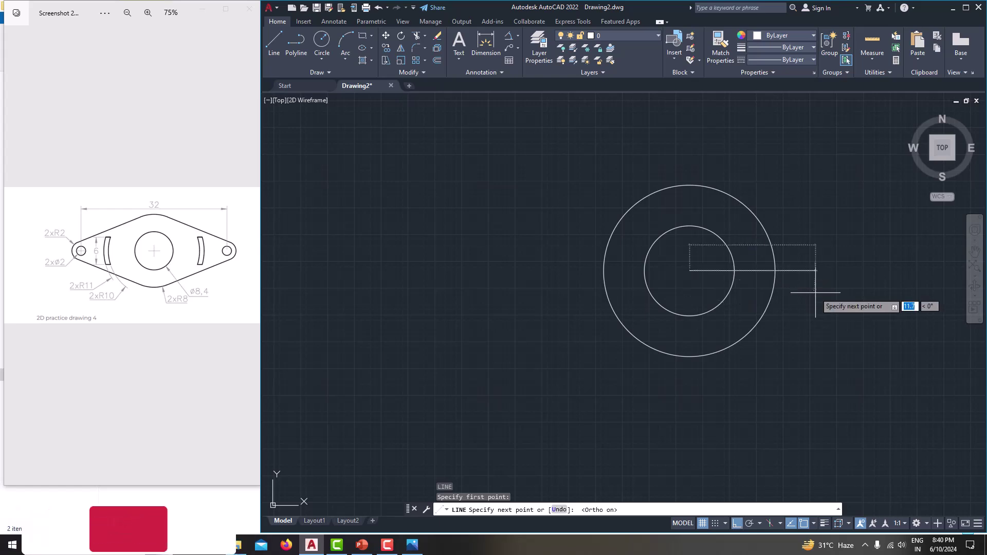
pyautogui.moveTo(815, 294); pyautogui.dragTo(668, 309, button='middle')
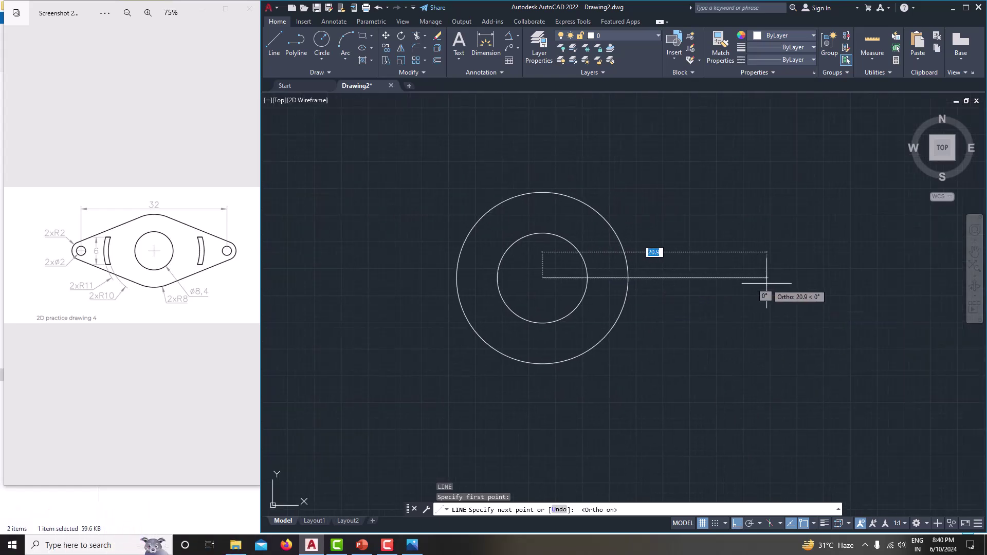
pyautogui.write('16')
pyautogui.press('Return')
pyautogui.rightClick(766, 283)
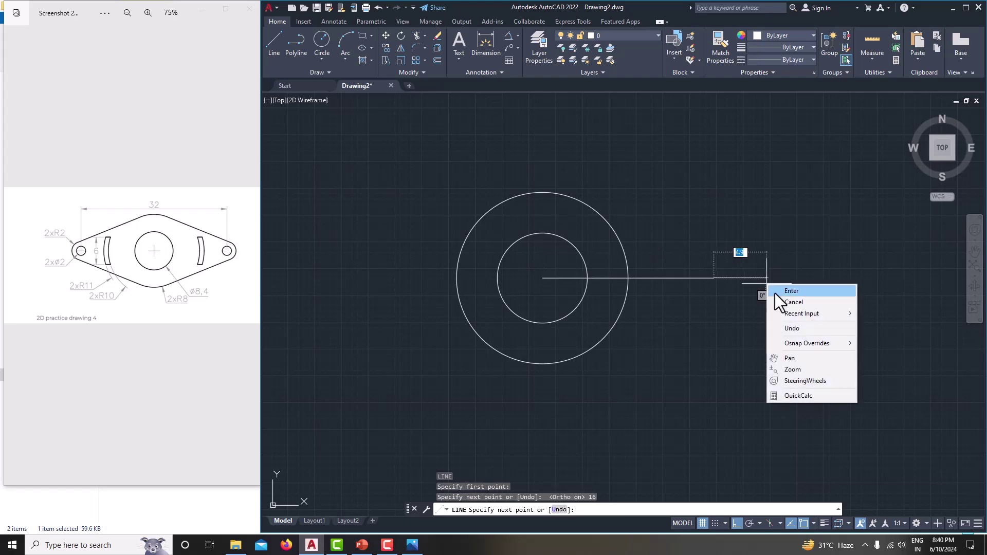
pyautogui.click(776, 300)
# - Draw a circle with a diameter of 2 mm centred on the right end of the horizontal line
pyautogui.moveTo(674, 298); pyautogui.dragTo(669, 324, button='middle')
pyautogui.scroll(2, 669, 323)
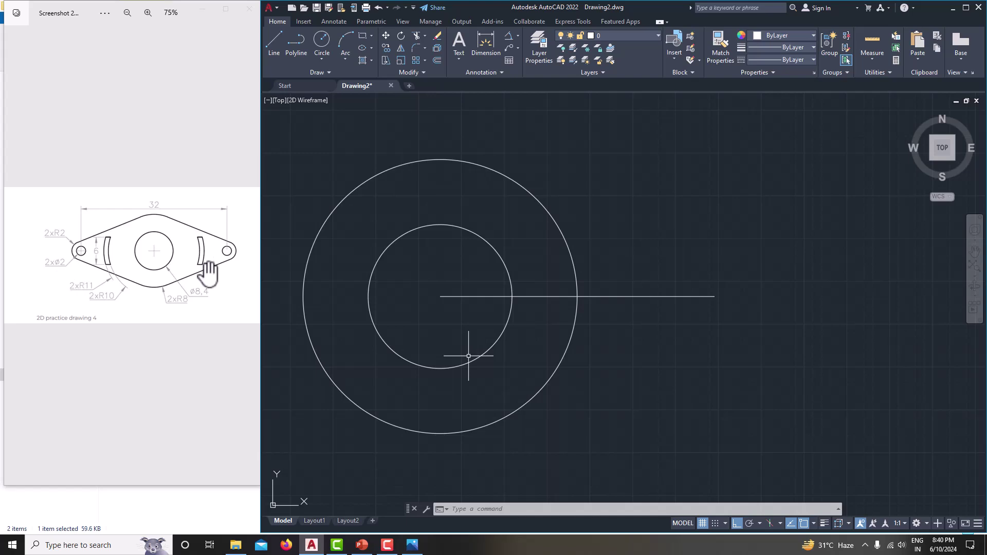
pyautogui.write('c')
pyautogui.press('Return')
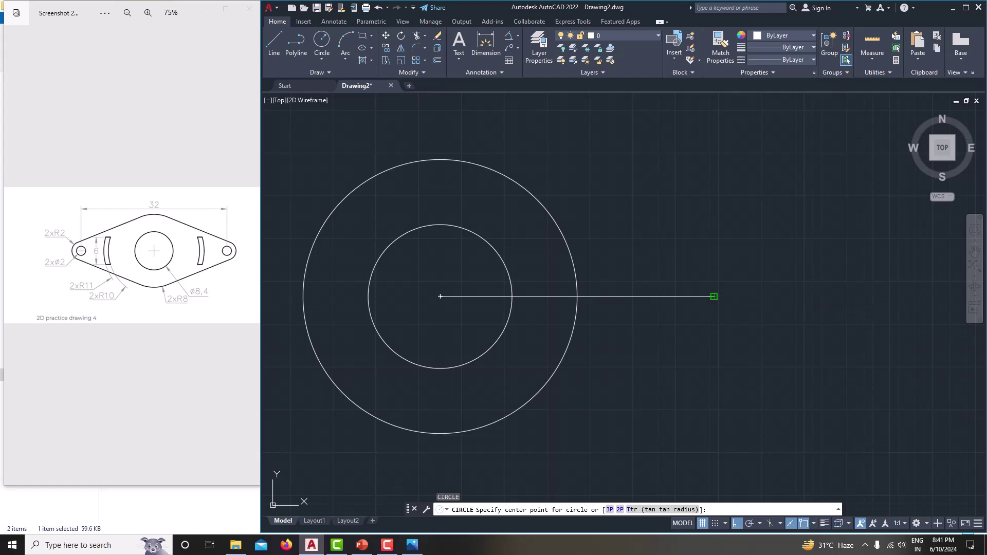
pyautogui.click(716, 297)
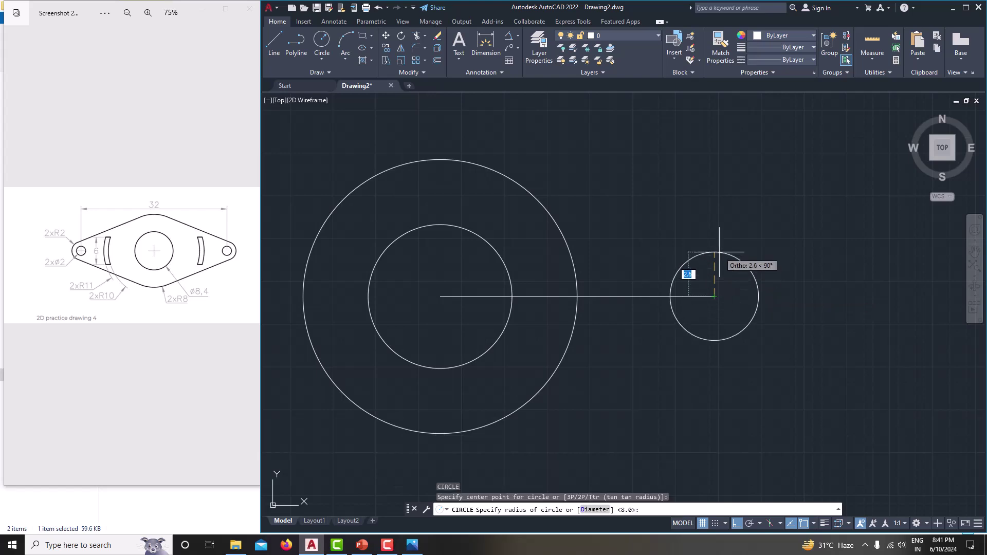
pyautogui.write('d')
pyautogui.press('Return')
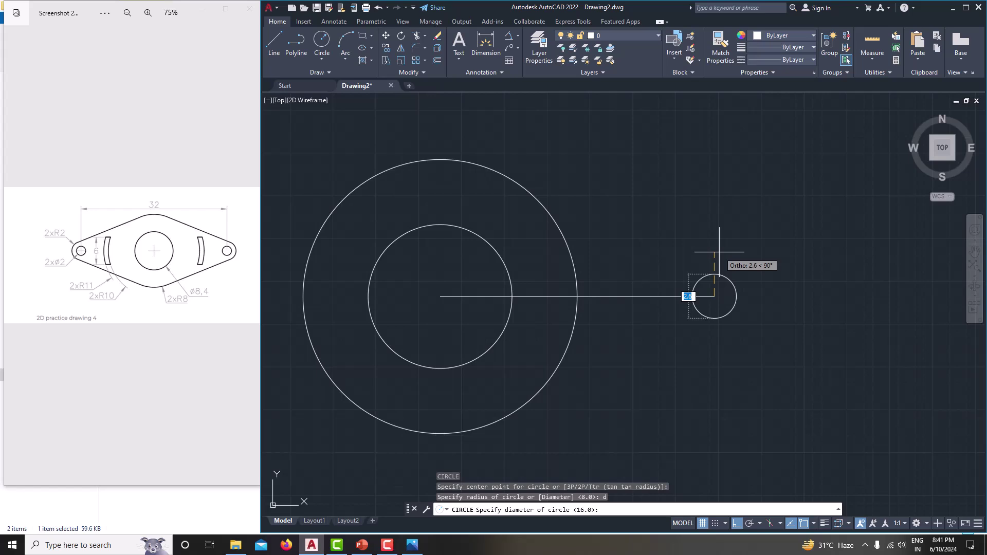
pyautogui.write('2')
pyautogui.press('Return')
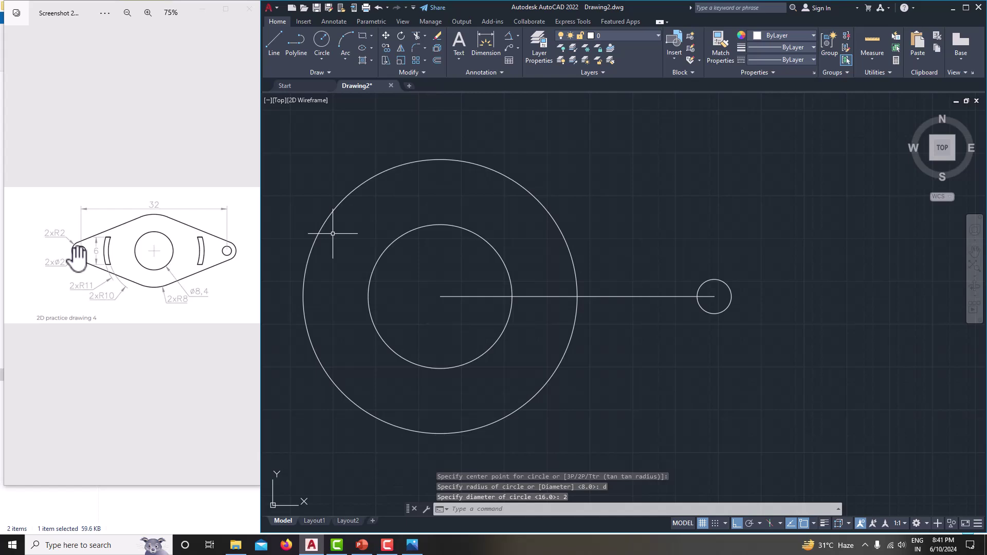
# - Add a concentric circle with a radius of 2 mm around the small right-hand hole
pyautogui.write('c')
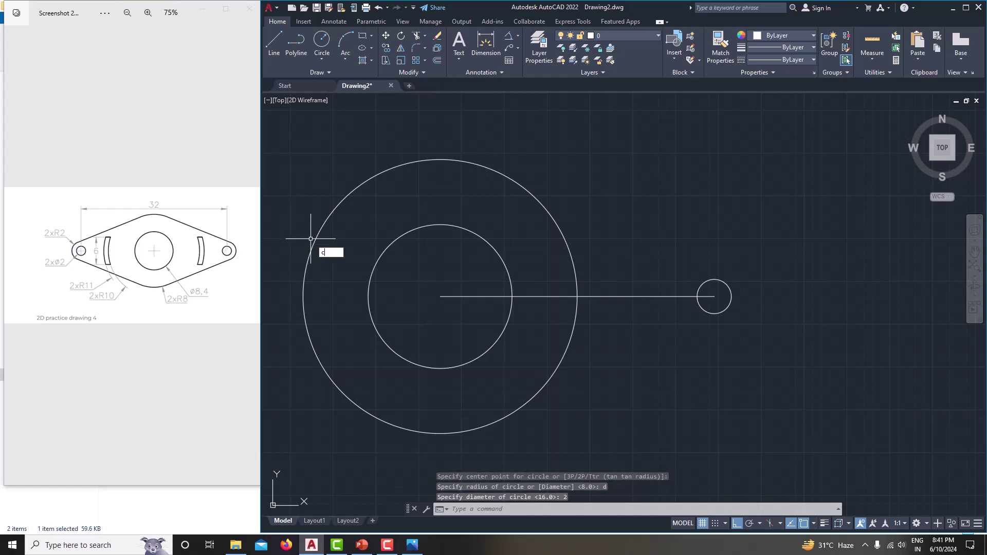
pyautogui.press('Return')
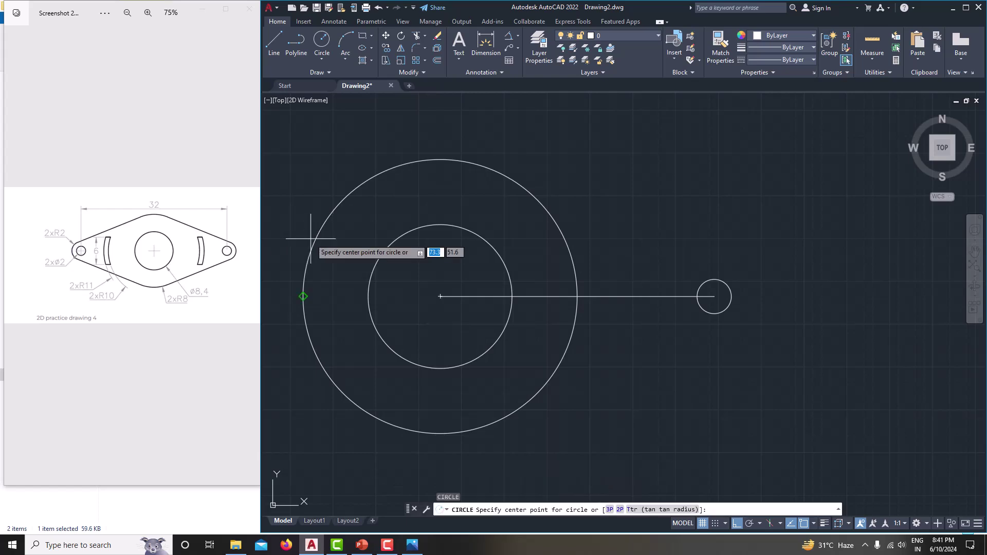
pyautogui.click(714, 296)
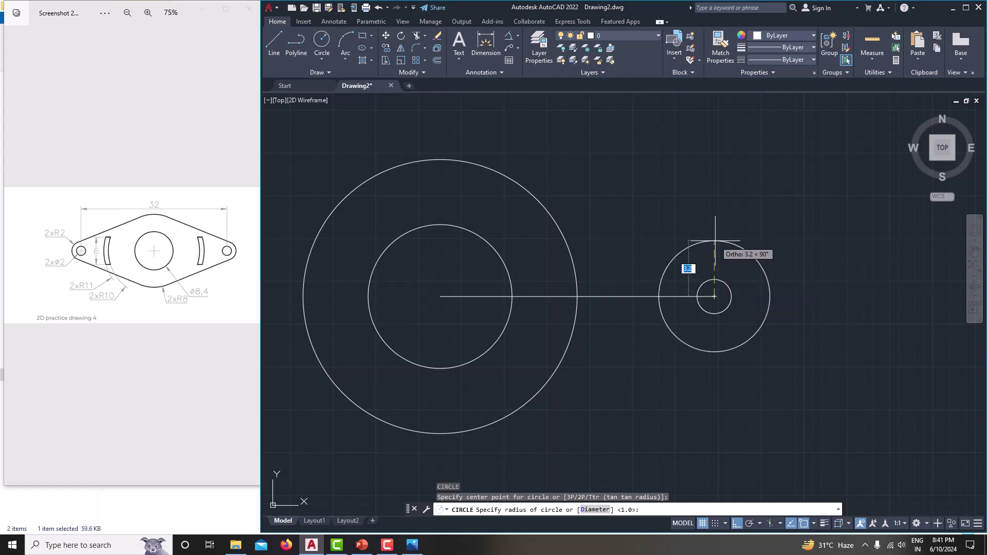
pyautogui.write('2')
pyautogui.press('Return')
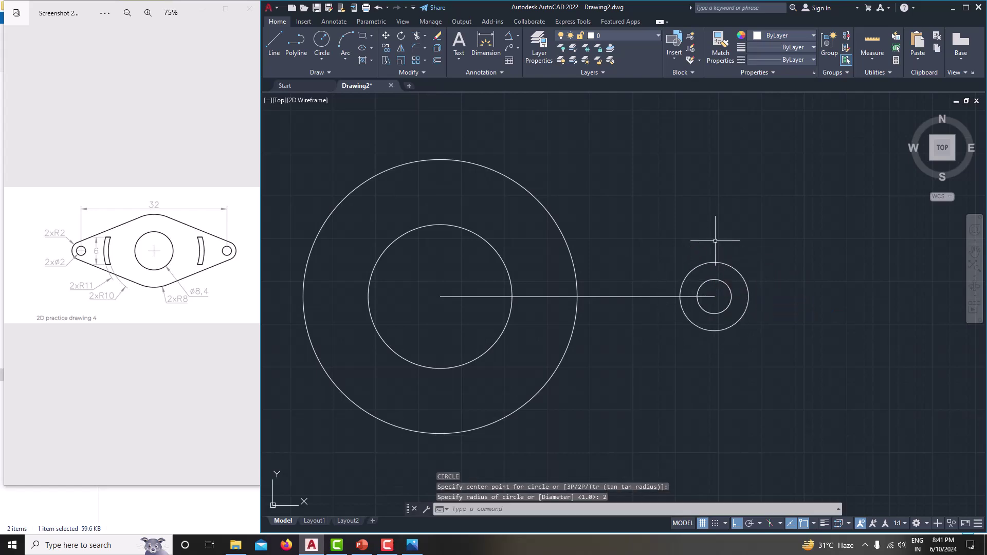
# - Draw the upper edge as a line tangent to the 8 mm radius circle and the 2 mm radius circle
pyautogui.moveTo(715, 240); pyautogui.dragTo(759, 255, button='middle')
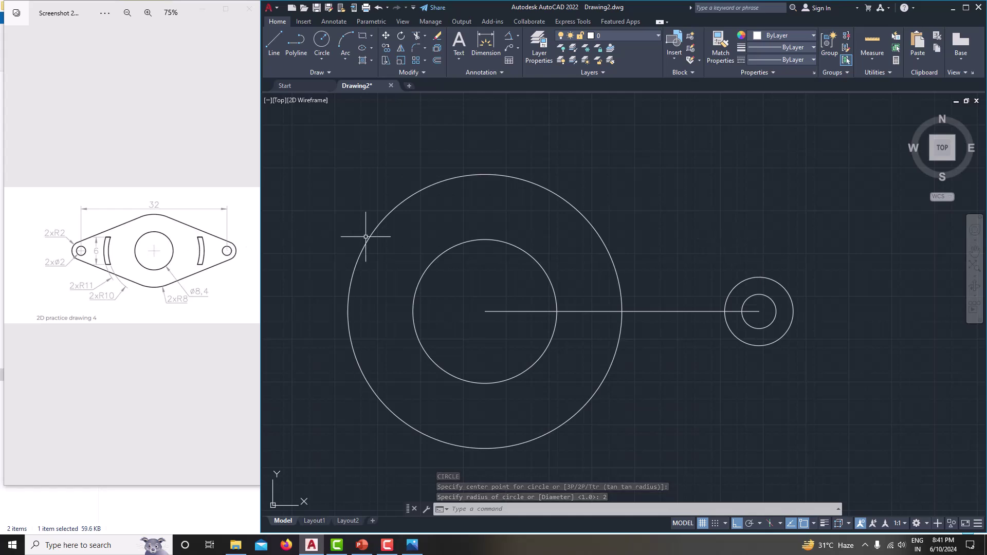
pyautogui.write('l')
pyautogui.press('Return')
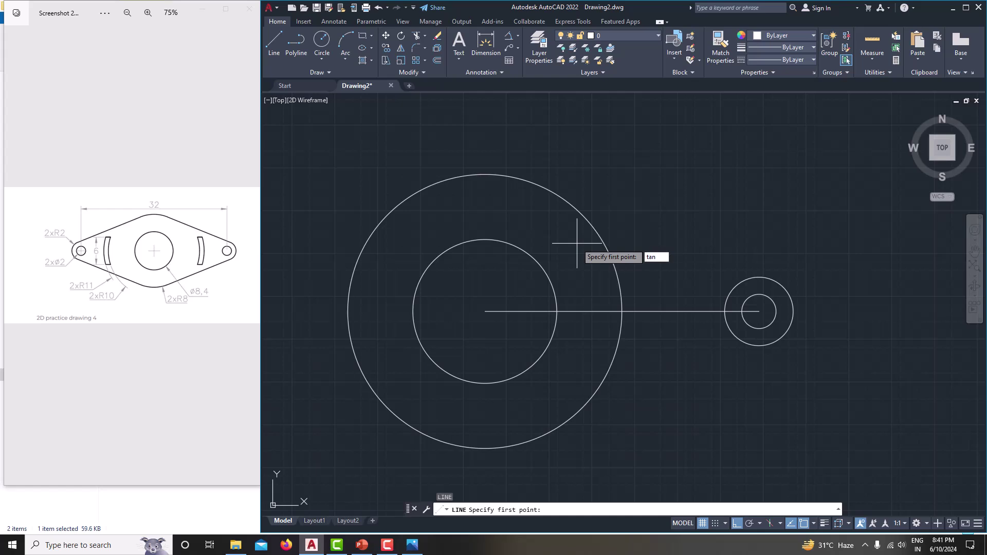
pyautogui.write('tan')
pyautogui.press('Return')
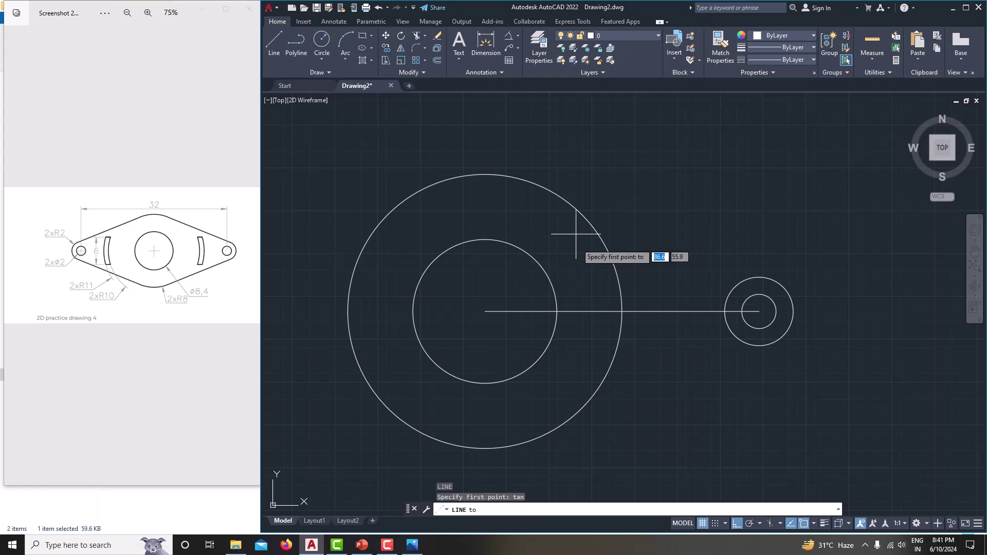
pyautogui.click(563, 199)
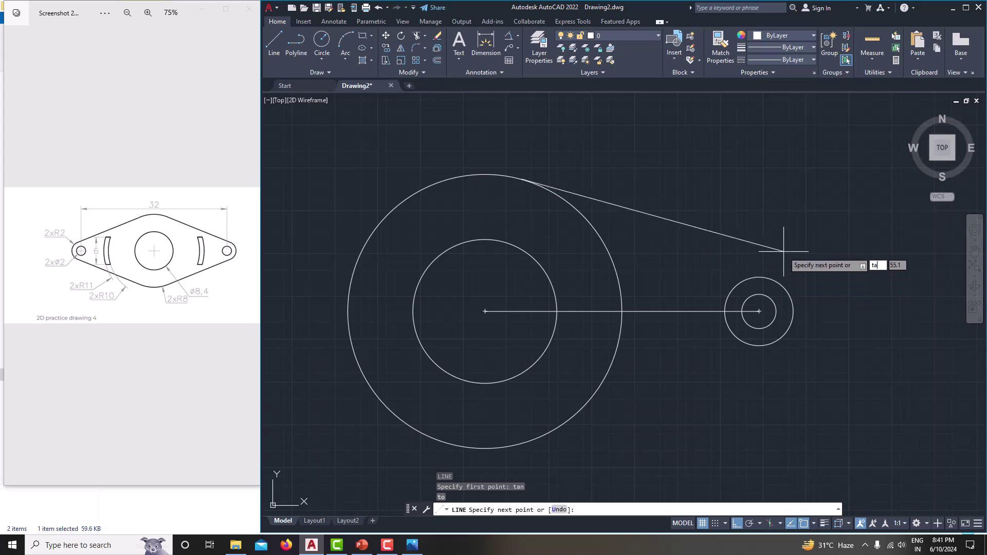
pyautogui.write('tan')
pyautogui.press('Return')
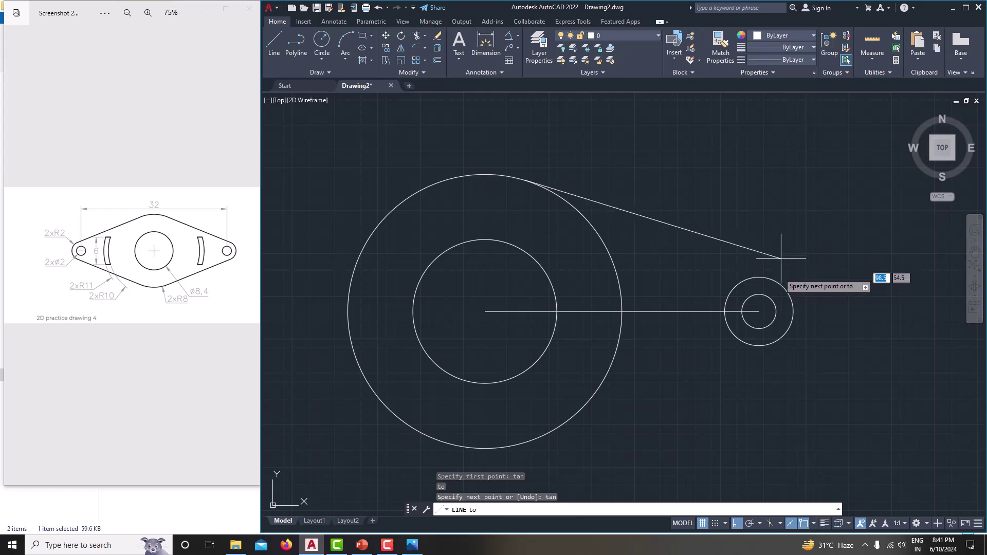
pyautogui.click(782, 286)
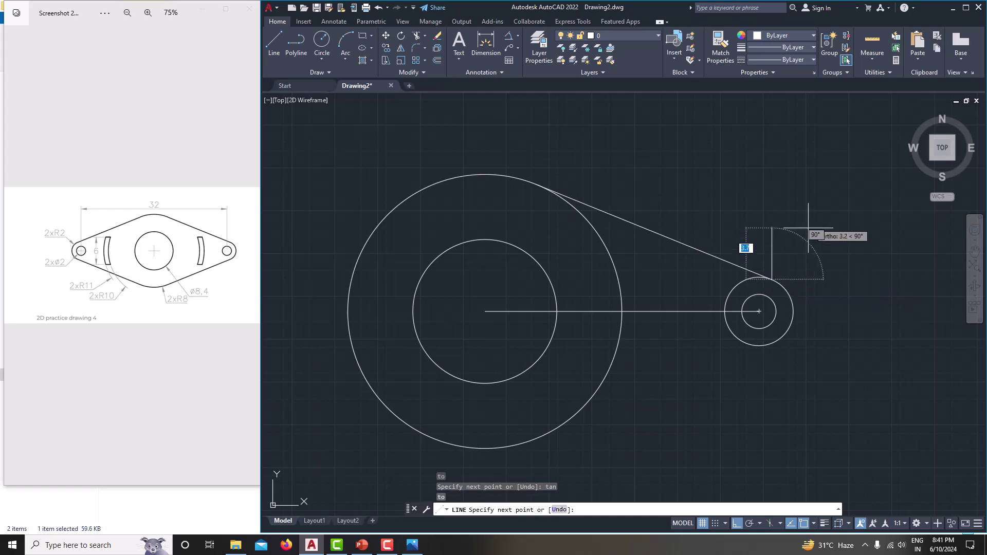
pyautogui.rightClick(810, 214)
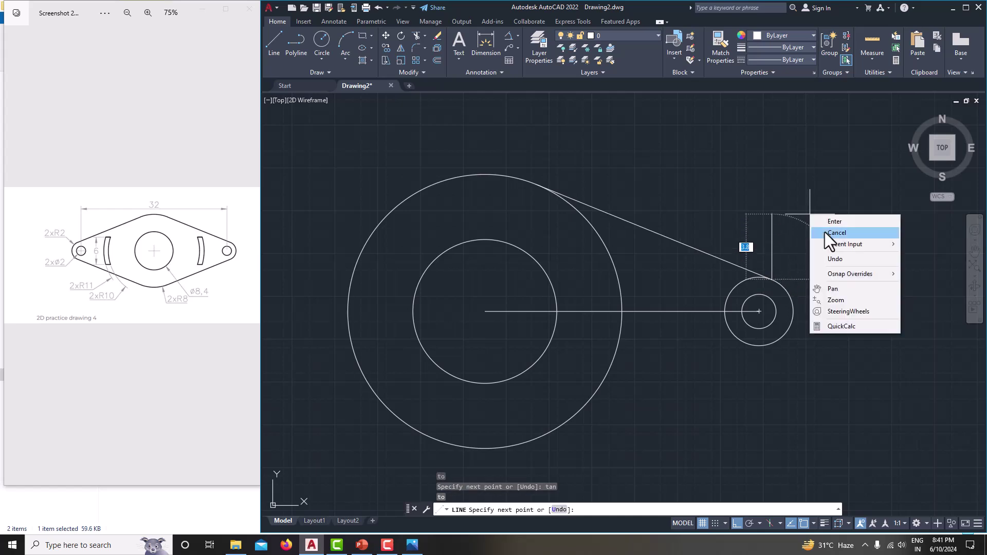
pyautogui.click(825, 232)
# - Draw the lower edge as a line tangent to the 2 mm radius circle and the 8 mm radius circle
pyautogui.scroll(-2, 791, 260)
pyautogui.moveTo(792, 261); pyautogui.dragTo(819, 268, button='middle')
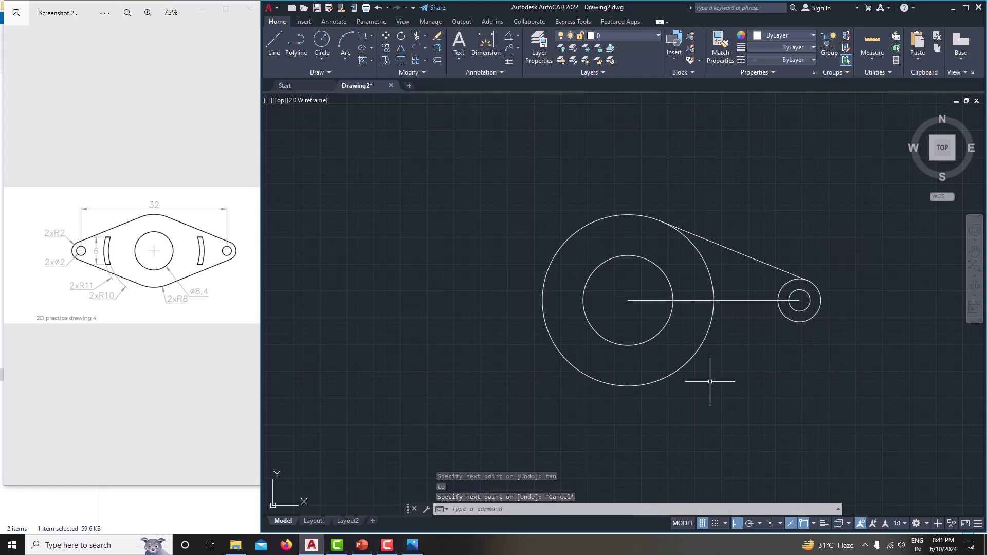
pyautogui.write('l')
pyautogui.press('Return')
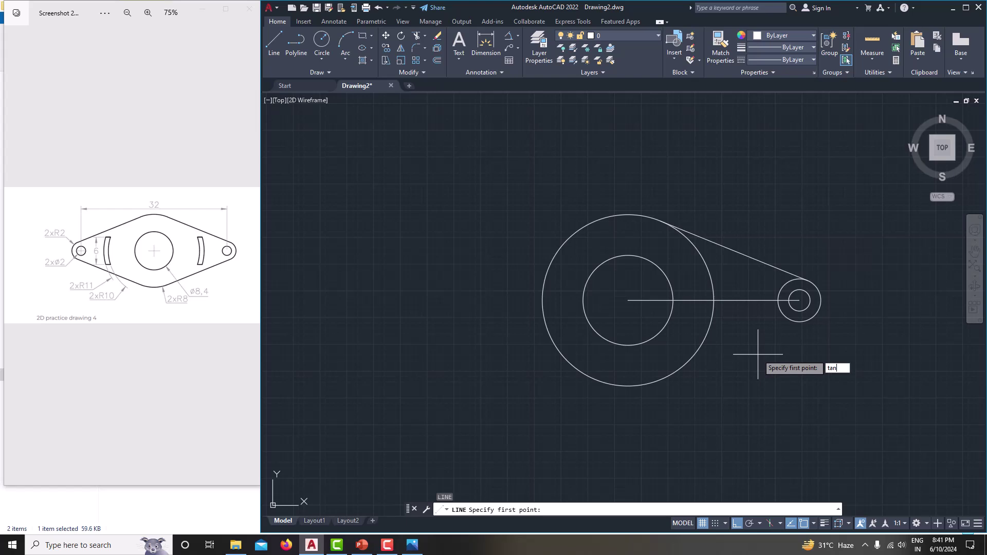
pyautogui.write('tan')
pyautogui.press('Return')
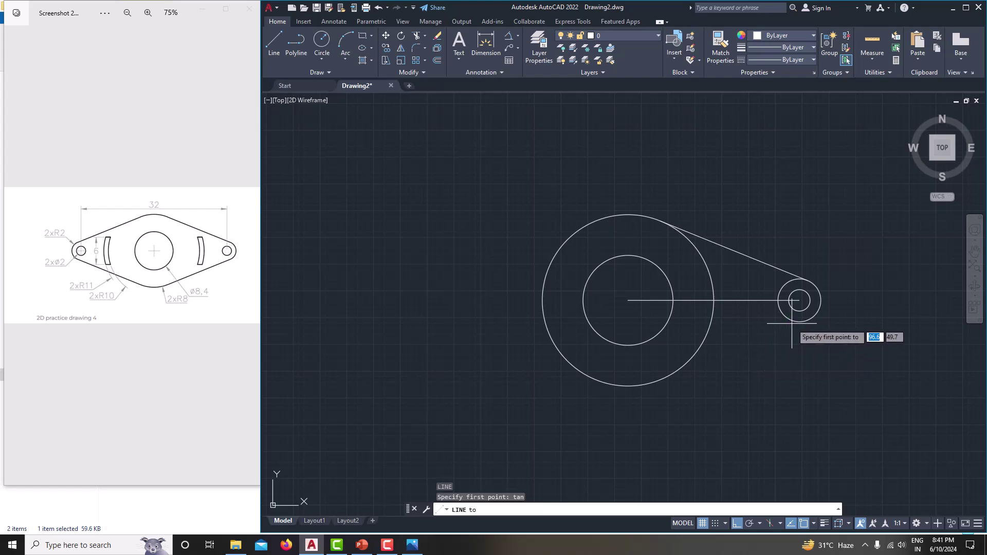
pyautogui.click(789, 323)
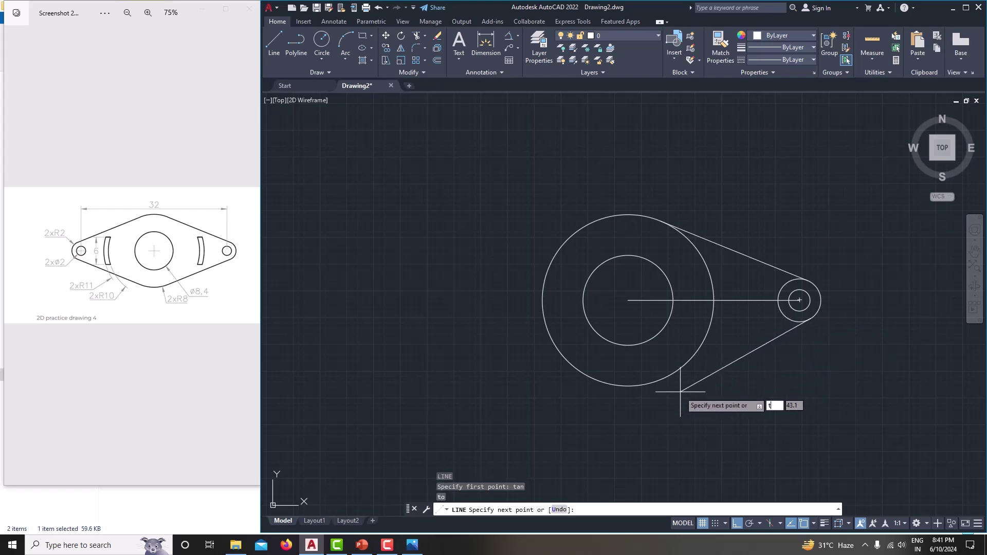
pyautogui.write('tan')
pyautogui.press('Return')
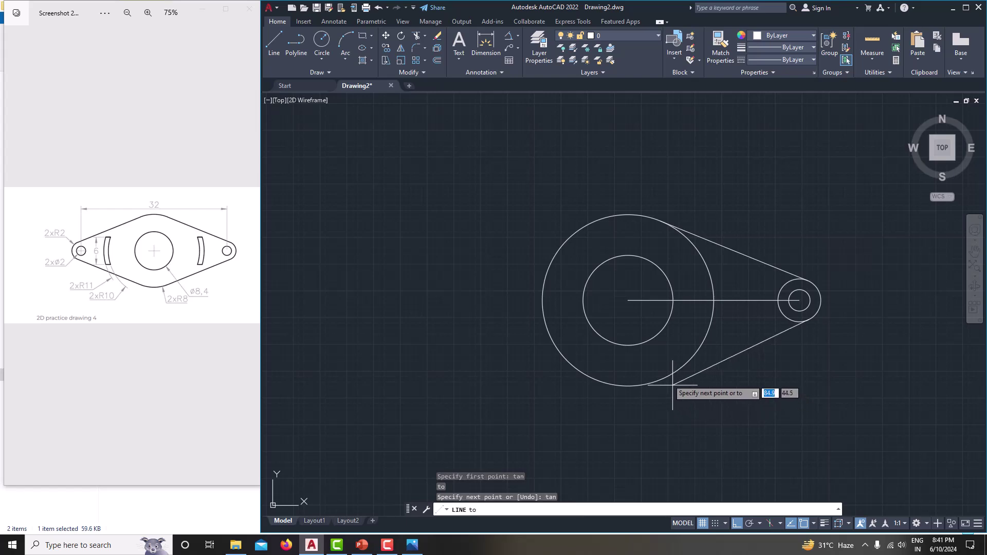
pyautogui.click(664, 387)
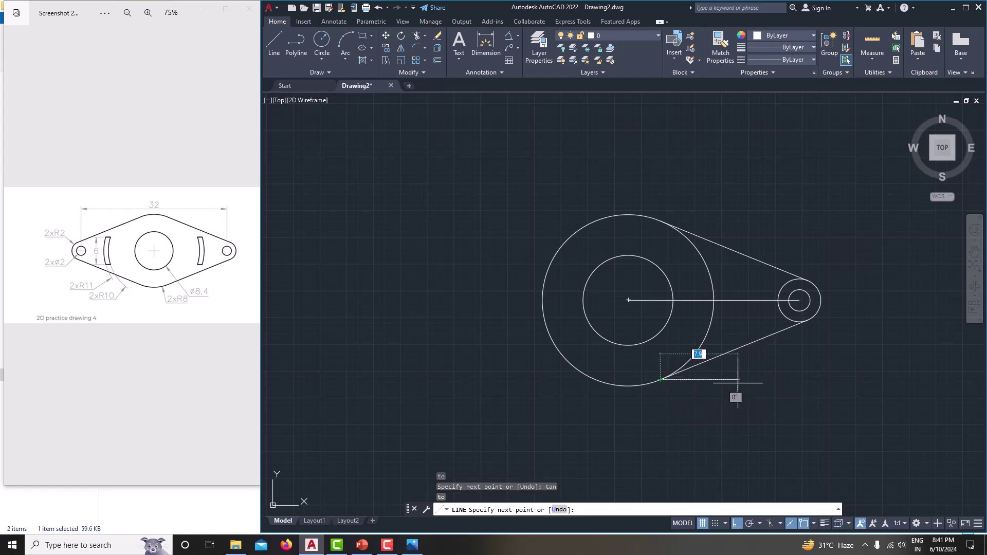
pyautogui.rightClick(810, 380)
pyautogui.click(828, 397)
# - Erase the horizontal construction line between the central hole and the small hole
pyautogui.moveTo(800, 372); pyautogui.dragTo(790, 367, button='middle')
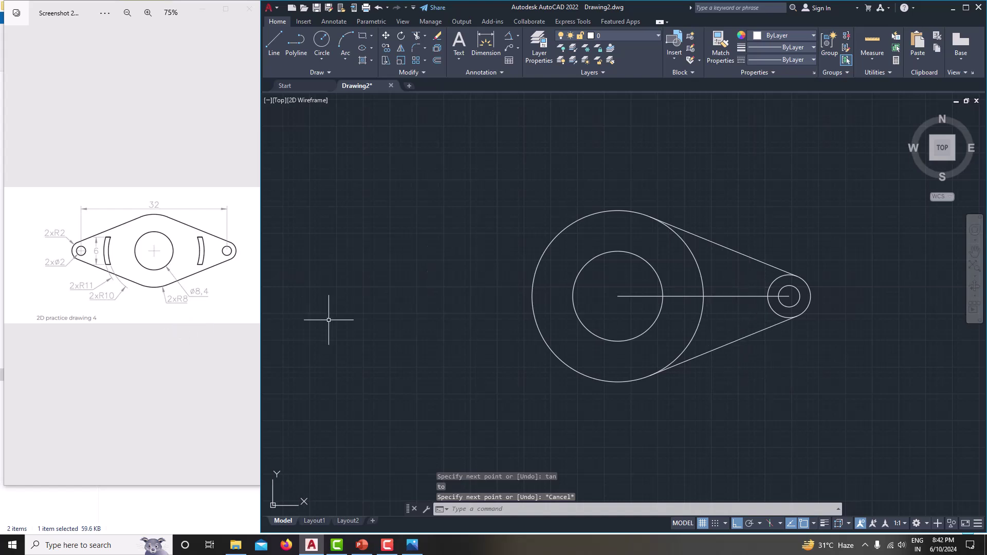
pyautogui.click(744, 295)
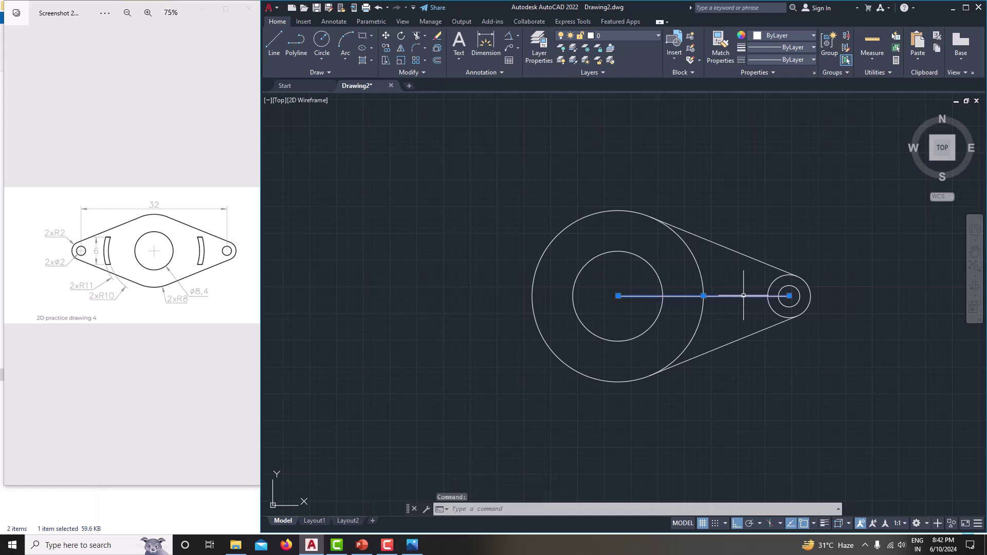
pyautogui.write('e')
pyautogui.press('Return')
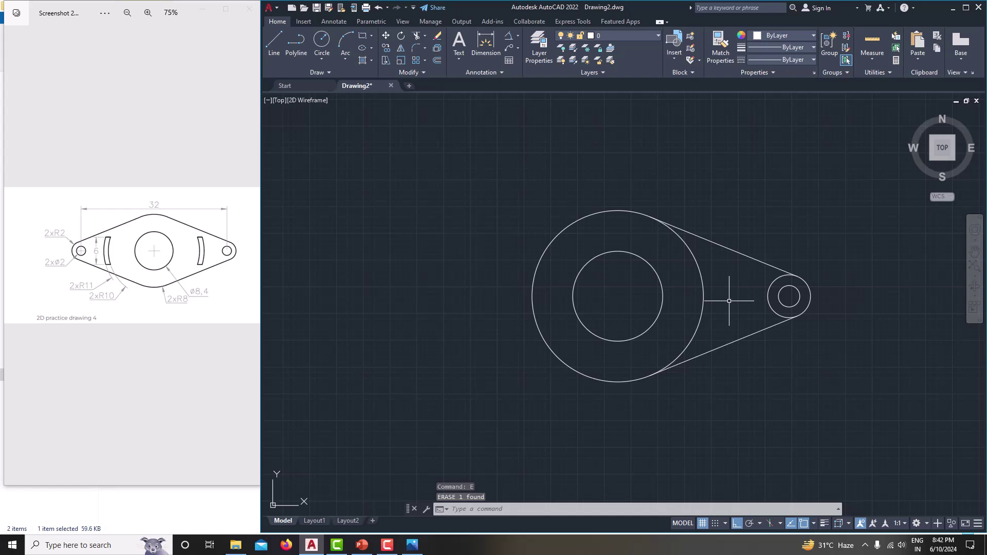
# - Trim the inner arcs of the 8 mm and 2 mm radius circles between the two tangent lines
pyautogui.write('tr')
pyautogui.press('Return')
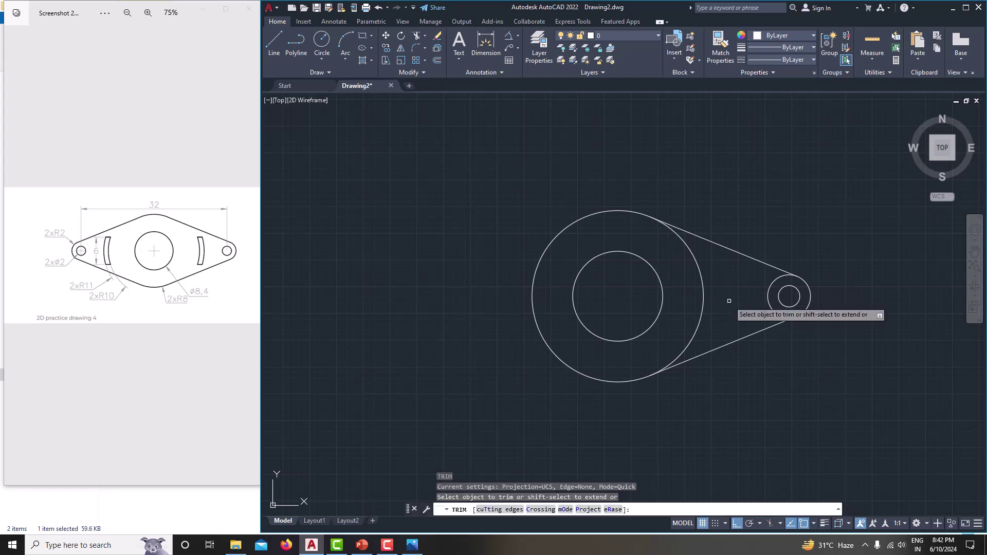
pyautogui.click(704, 294)
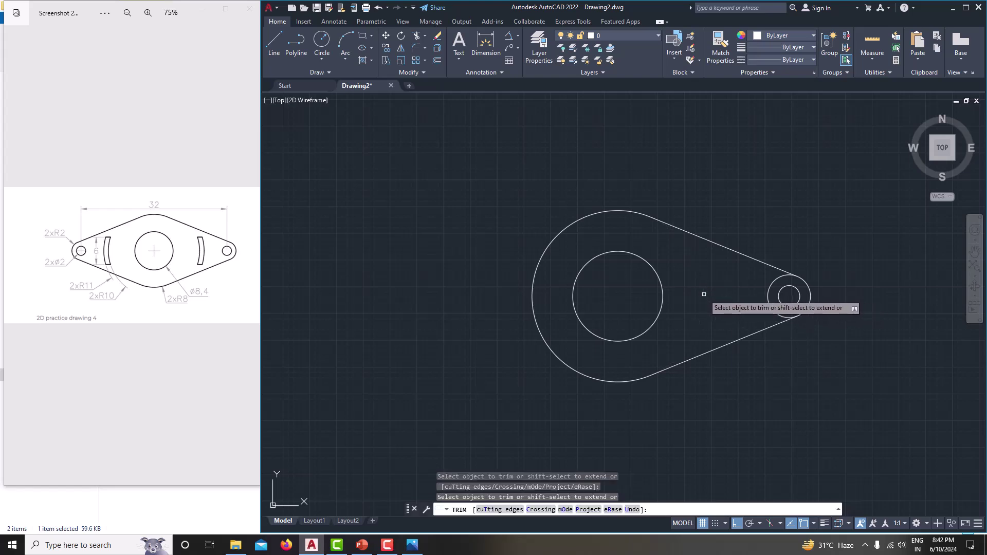
pyautogui.click(771, 297)
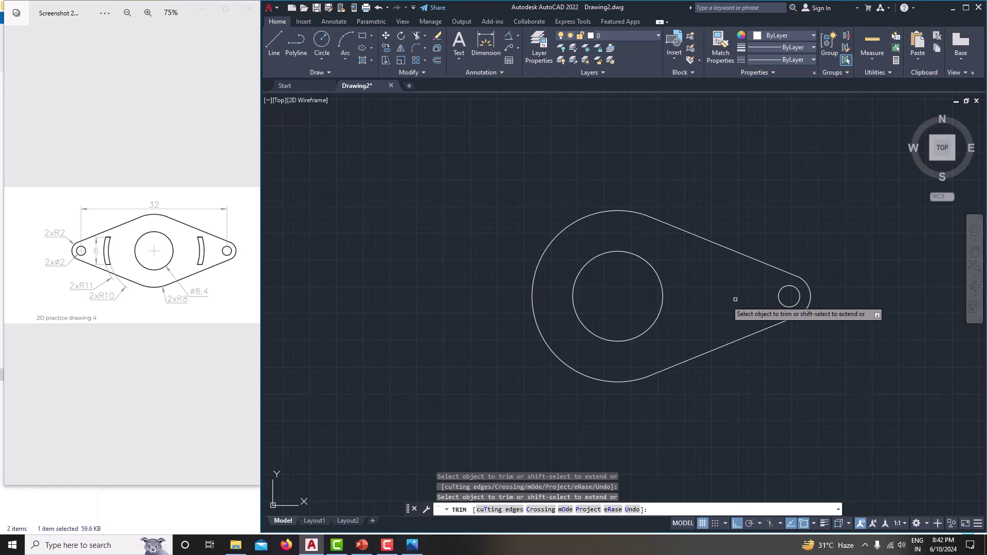
pyautogui.press('Escape')
pyautogui.moveTo(727, 298); pyautogui.dragTo(732, 297, button='middle')
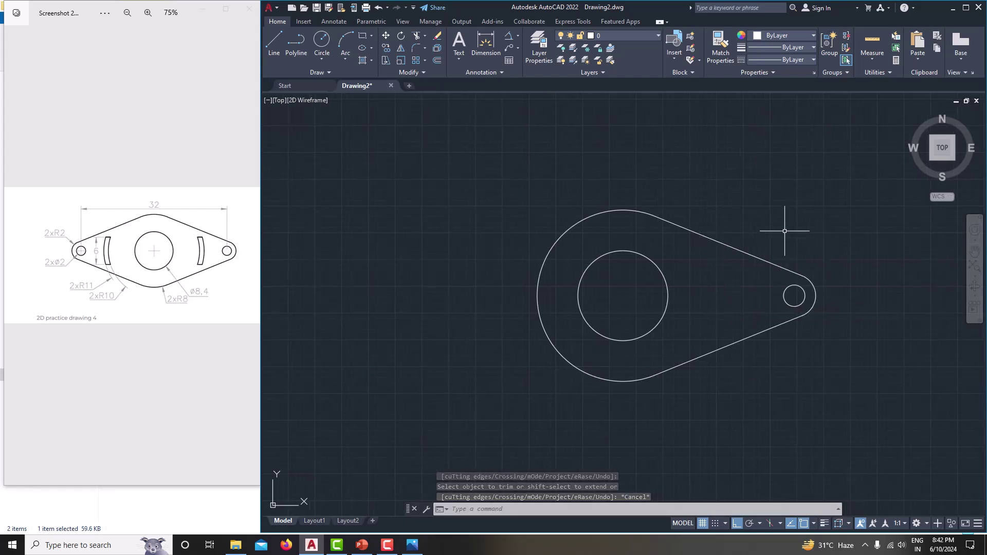
# - Mirror the right-hand small hole, end arc and both tangent lines about the vertical axis through the central hole, keeping the originals
pyautogui.click(708, 201)
pyautogui.click(819, 369)
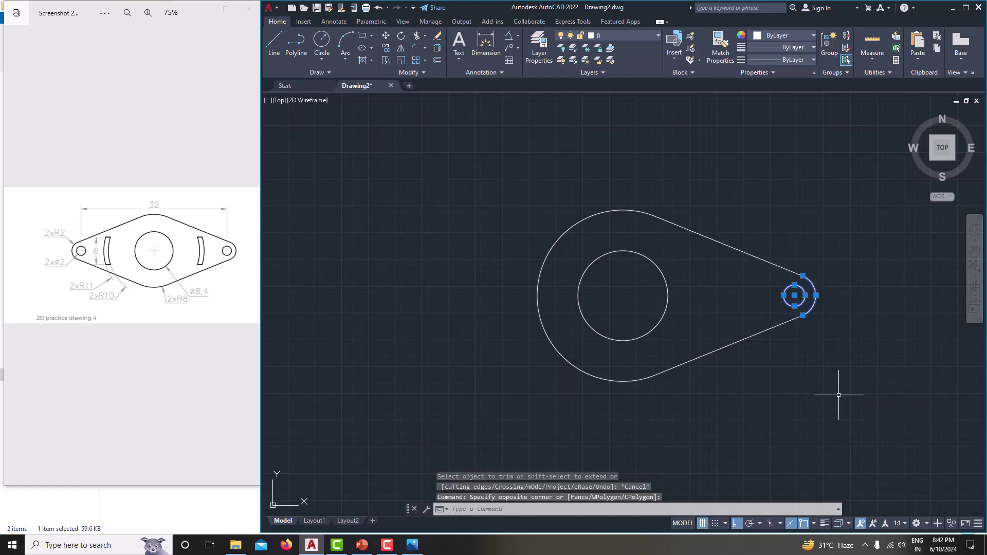
pyautogui.click(762, 257)
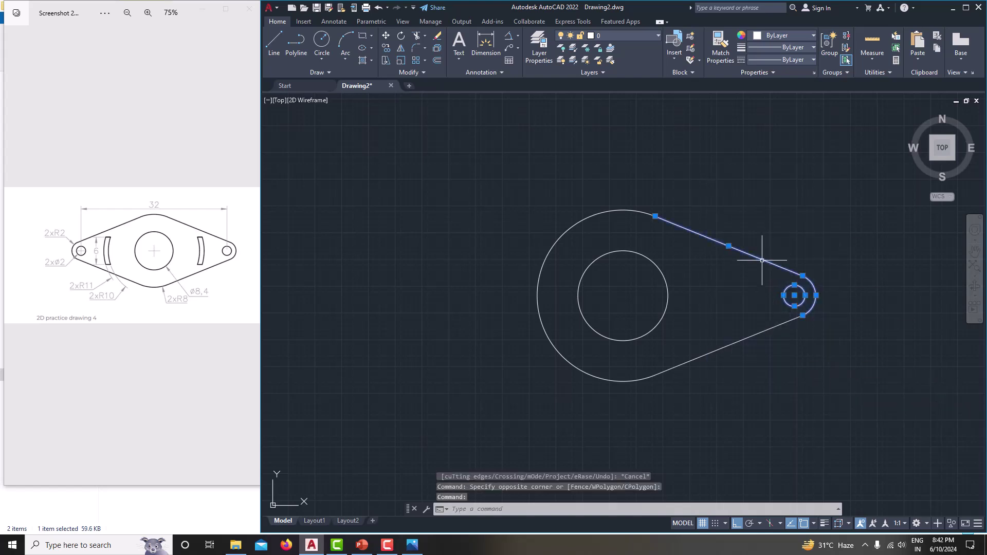
pyautogui.click(765, 331)
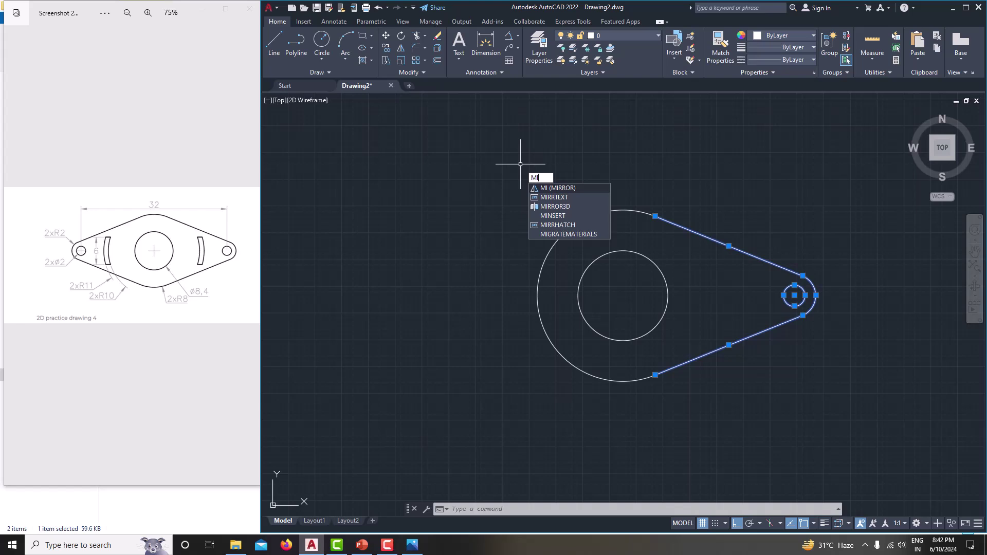
pyautogui.press('Return')
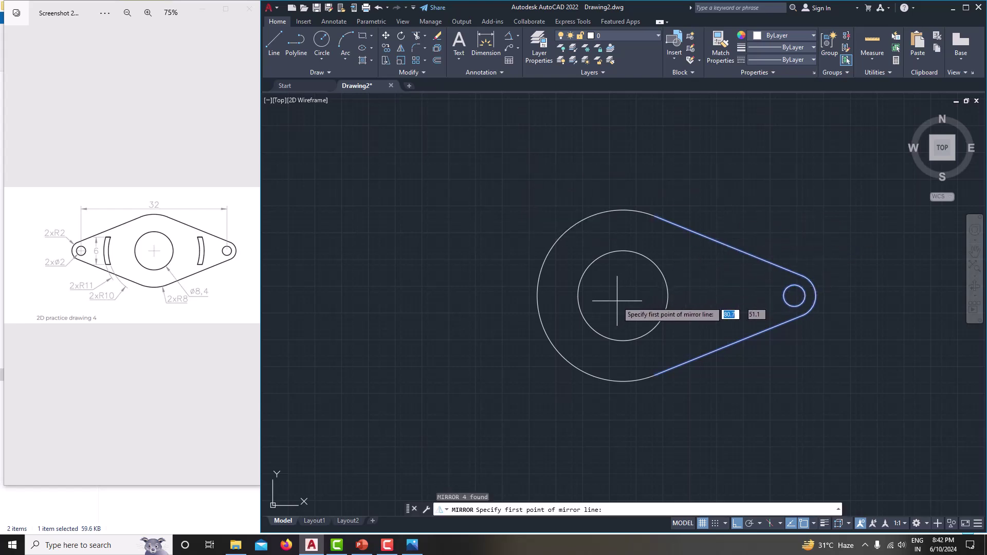
pyautogui.click(623, 211)
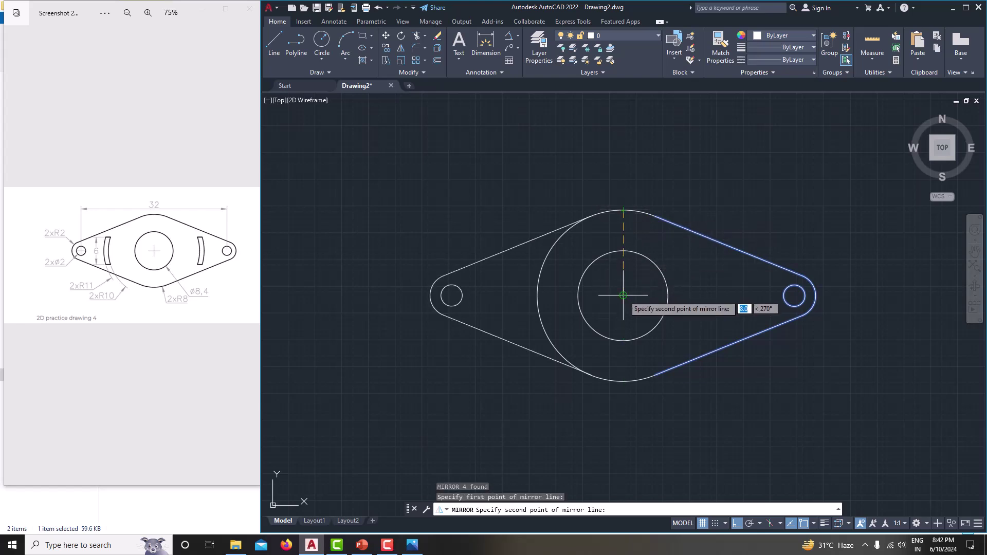
pyautogui.click(623, 295)
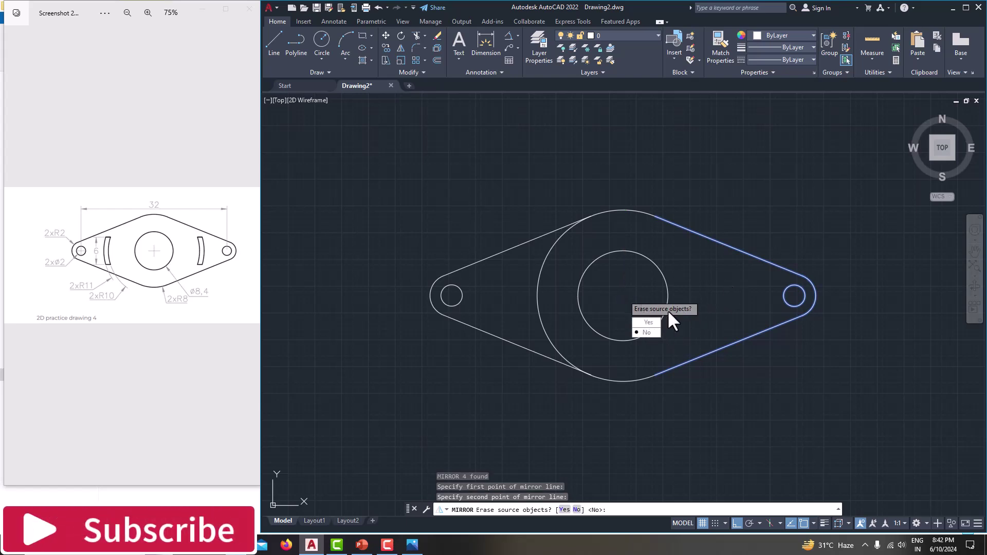
pyautogui.click(647, 332)
# - Trim the left inner arc of the 8 mm radius circle between the mirrored tangent lines
pyautogui.moveTo(628, 289)
pyautogui.mouseDown(button='middle')
pyautogui.moveTo(642, 272)
pyautogui.moveTo(625, 276)
pyautogui.mouseUp(button='middle')
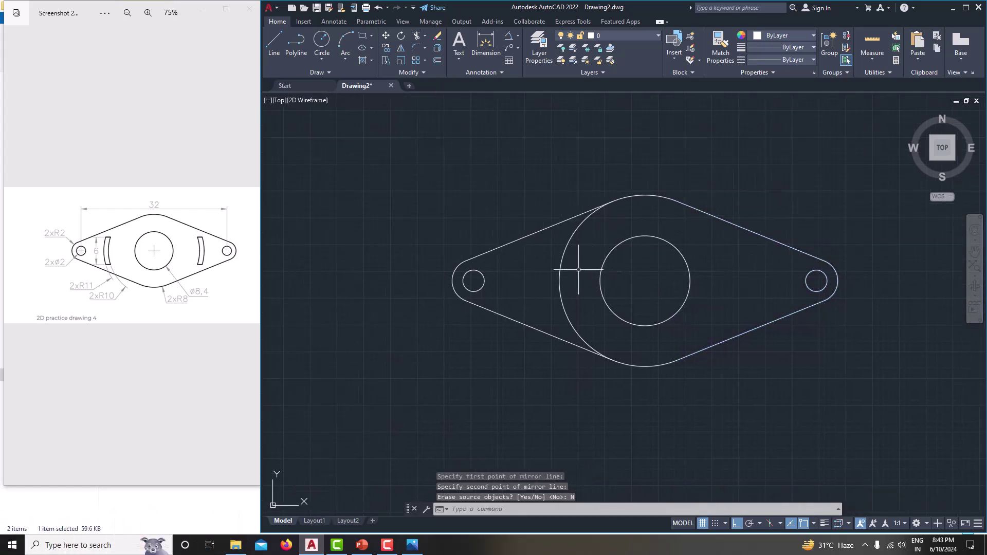
pyautogui.write('tr')
pyautogui.press('Return')
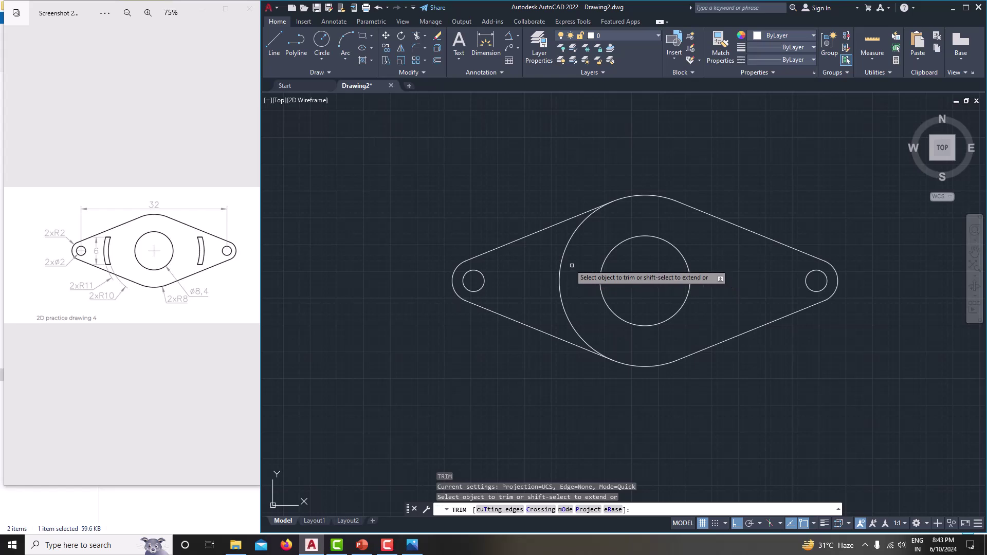
pyautogui.click(564, 260)
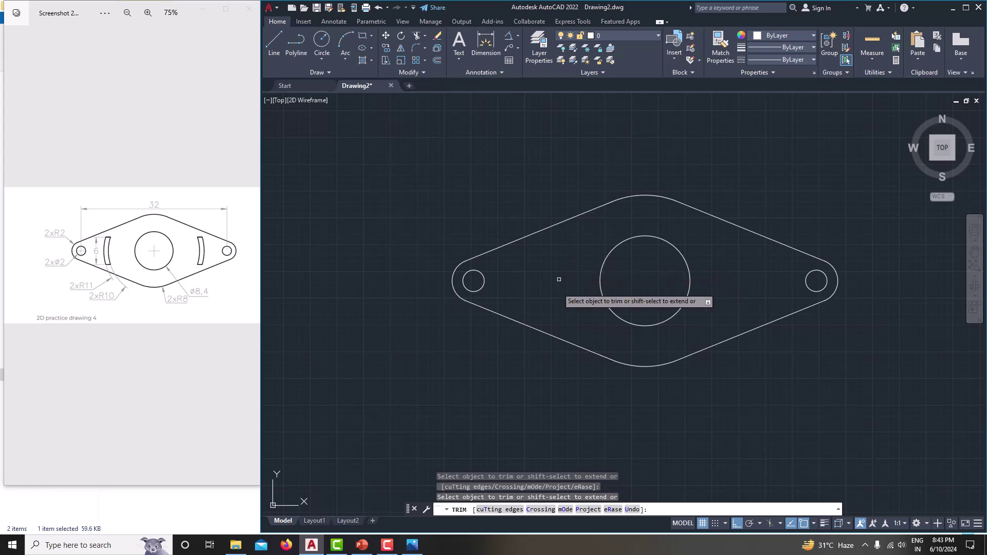
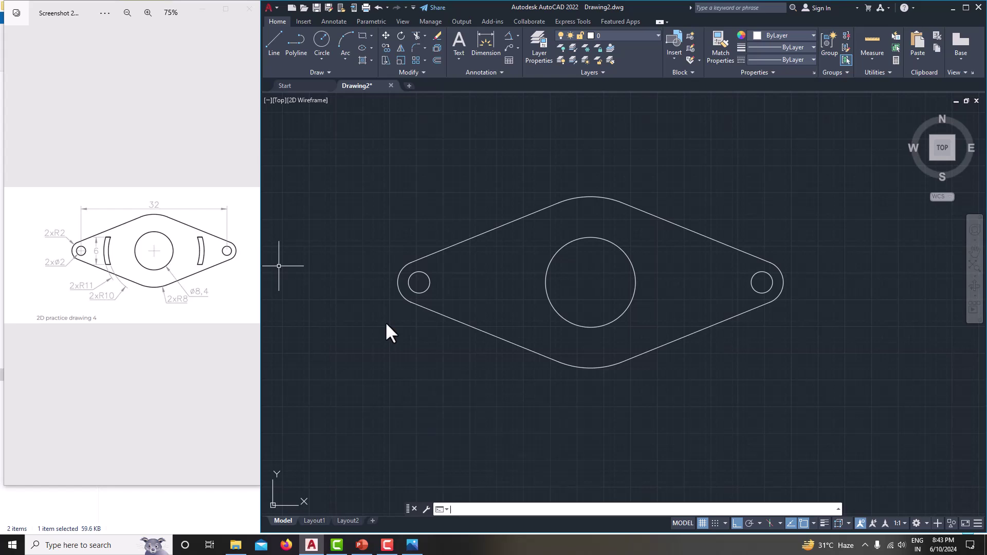
# - Draw a circle of radius 10 mm centred on the central hole
pyautogui.write('c')
pyautogui.press('Return')
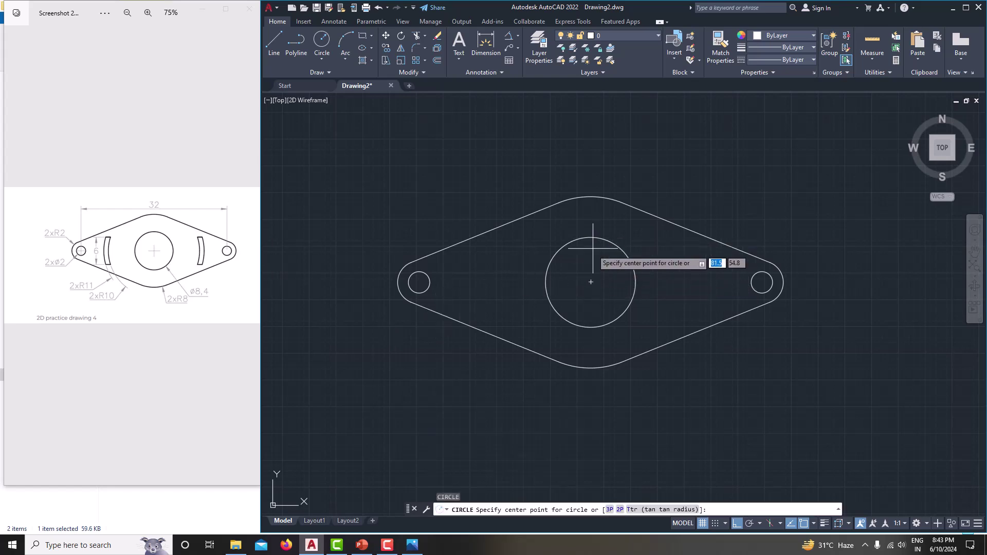
pyautogui.click(590, 282)
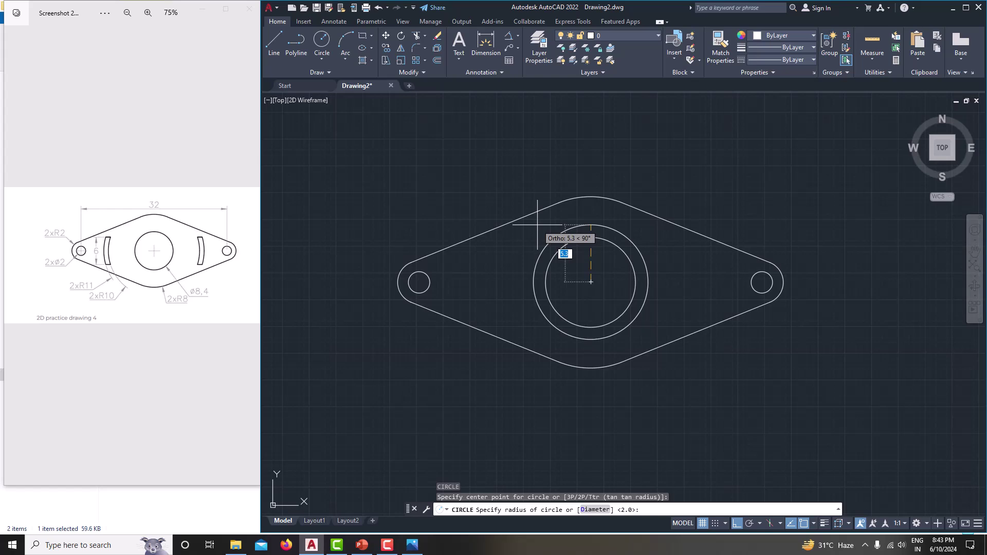
pyautogui.write('10')
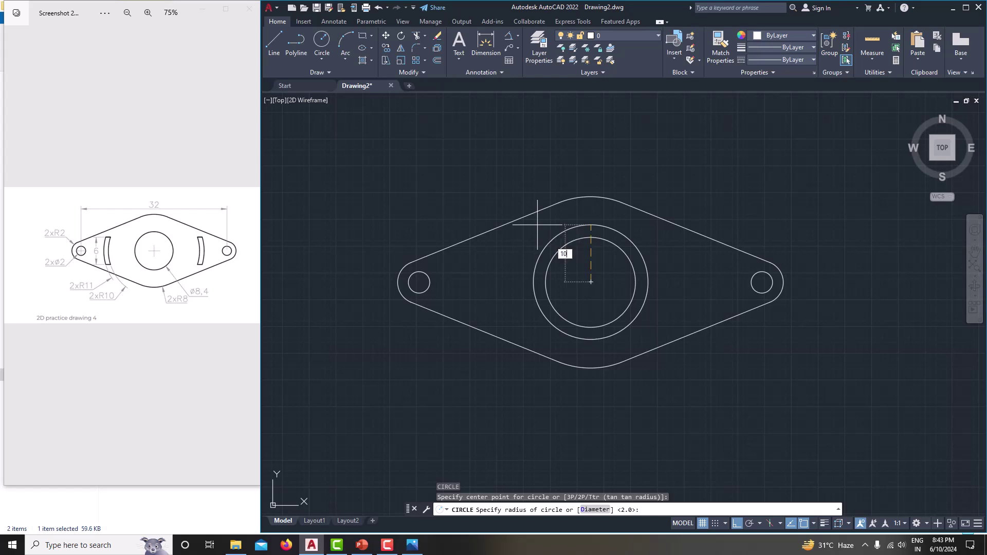
pyautogui.press('Return')
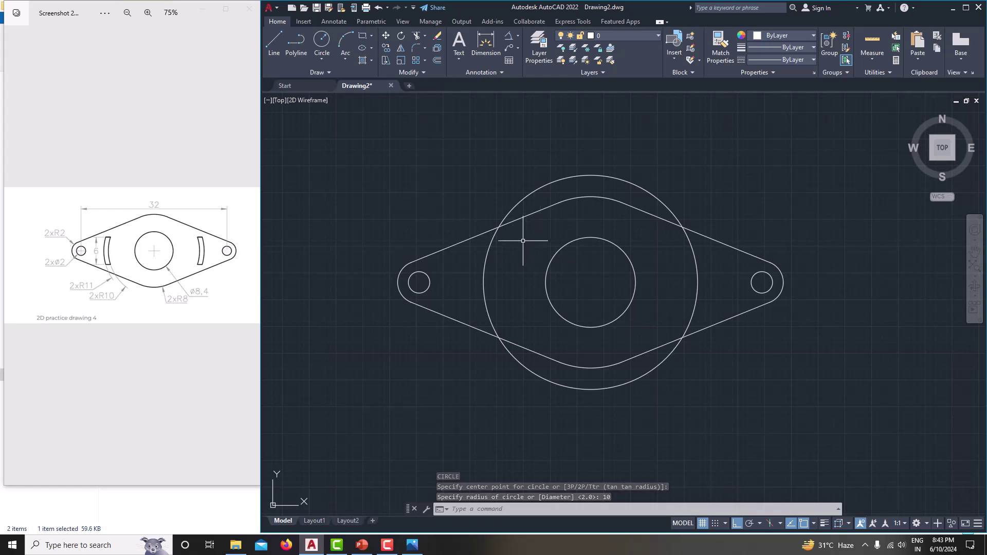
# - Draw a circle of radius 11 mm centred on the central hole
pyautogui.press('Return')
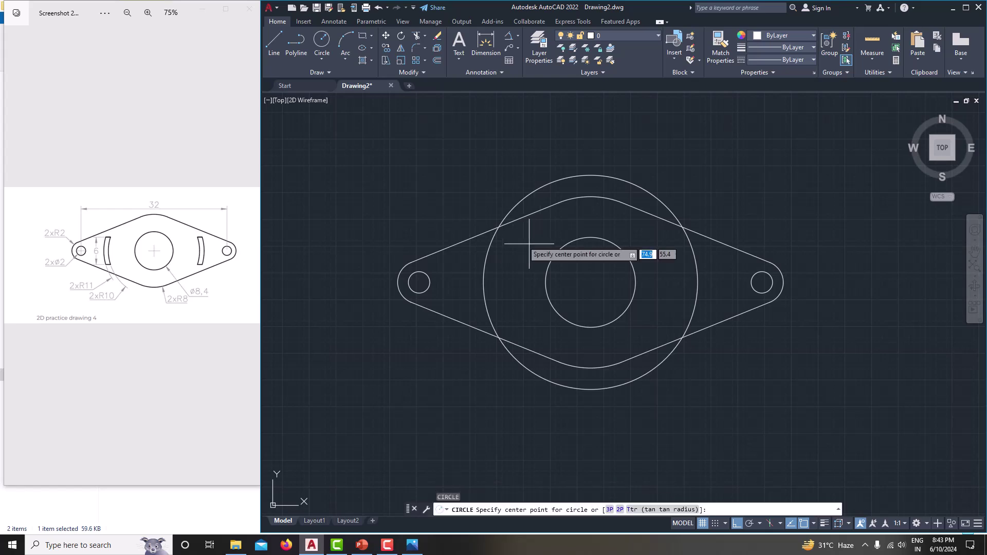
pyautogui.click(590, 282)
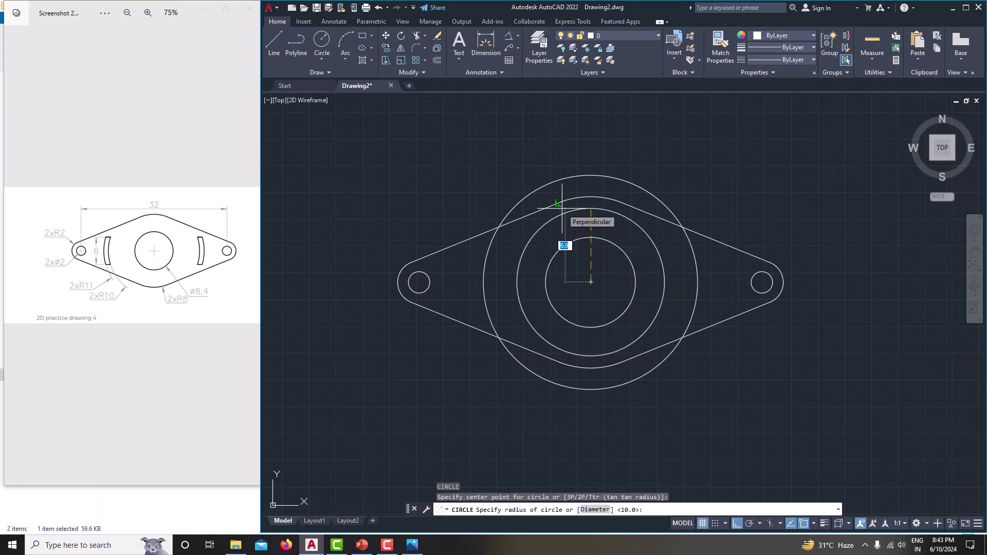
pyautogui.write('11')
pyautogui.press('Return')
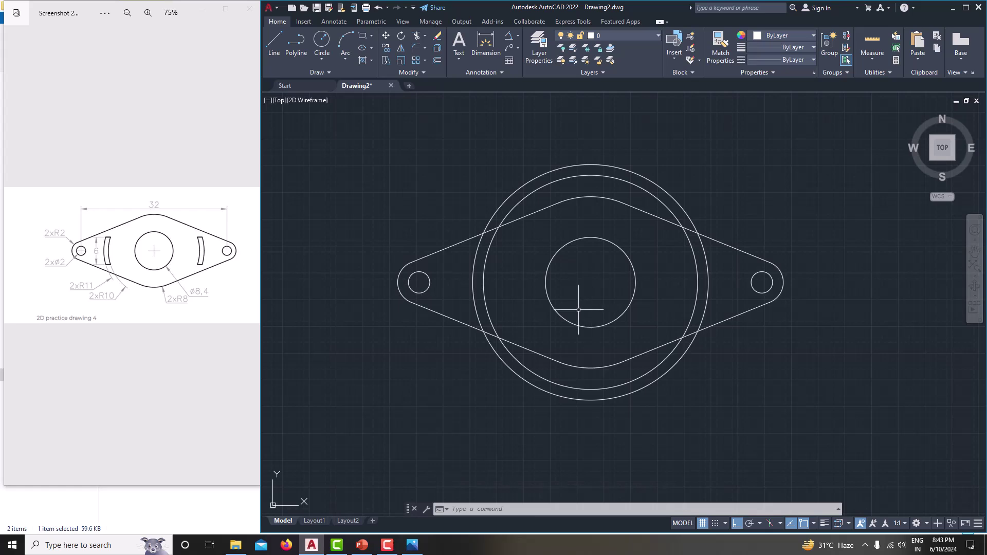
# - Draw a horizontal line from the left small hole's centre across both large circles, ending short of the central hole
pyautogui.press('Return')
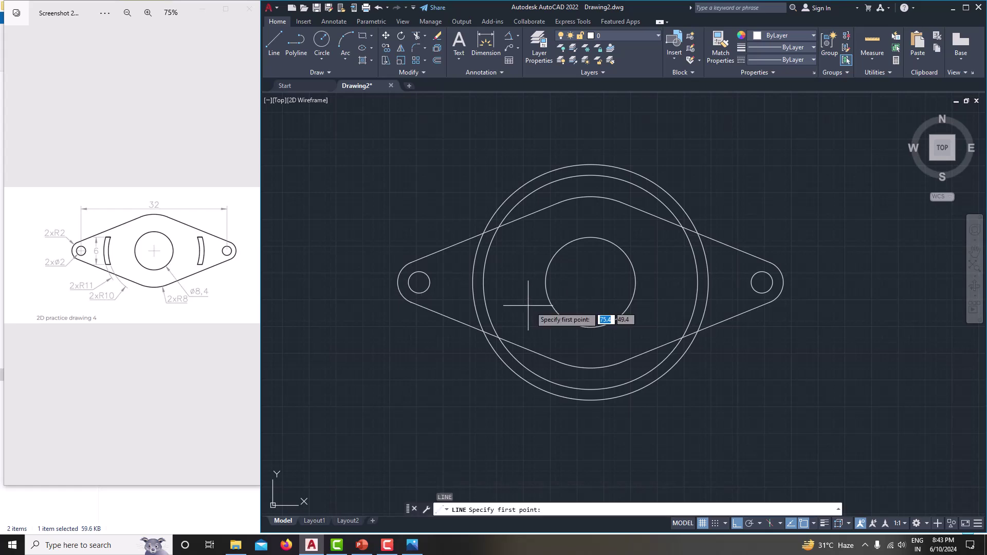
pyautogui.click(419, 282)
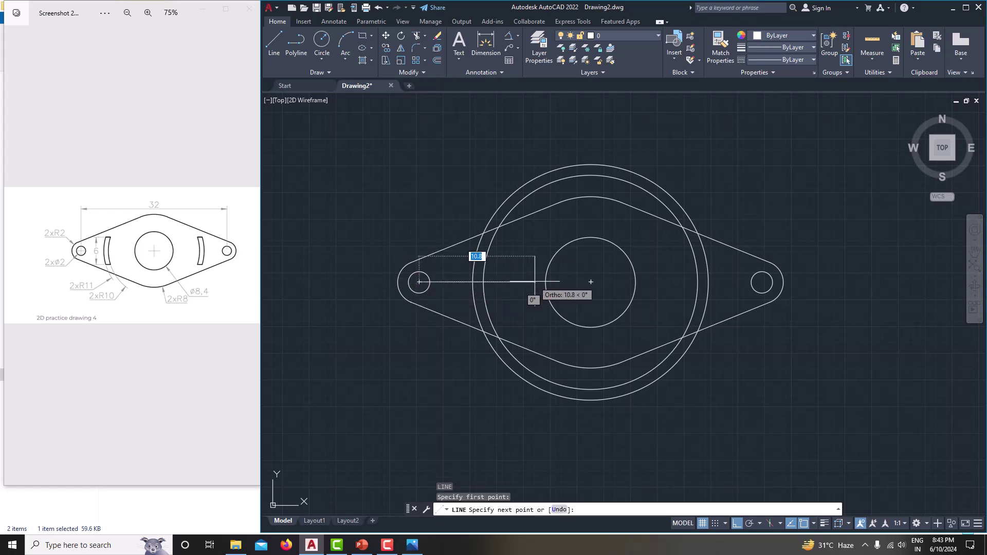
pyautogui.click(519, 283)
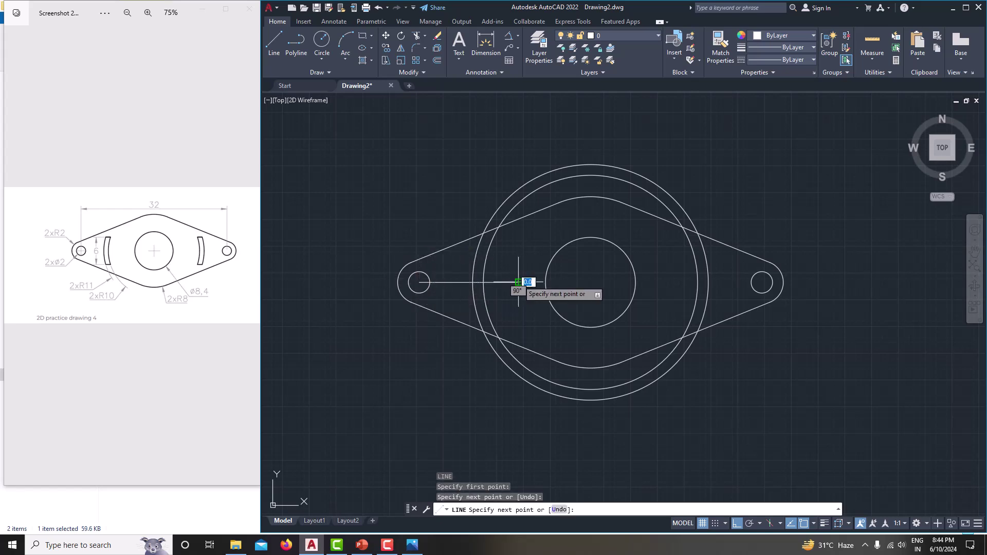
pyautogui.rightClick(524, 257)
pyautogui.click(550, 274)
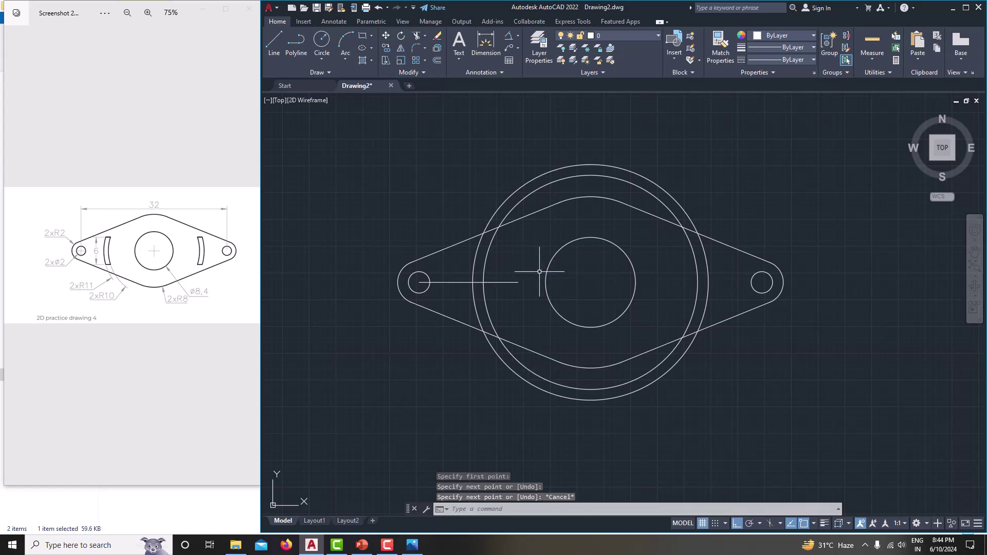
# - Copy the horizontal line 3 mm upward and 3 mm downward
pyautogui.moveTo(523, 276); pyautogui.dragTo(553, 300, button='middle')
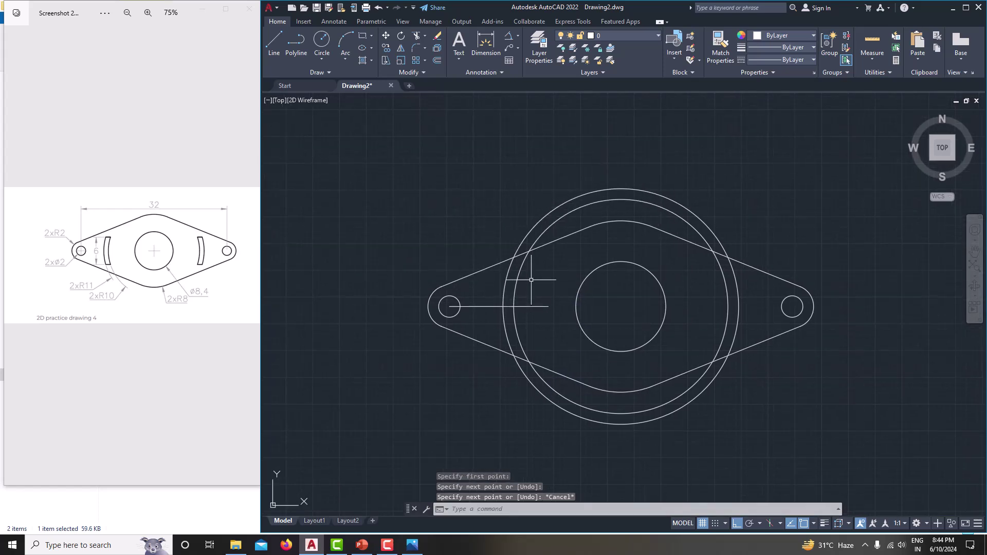
pyautogui.click(531, 306)
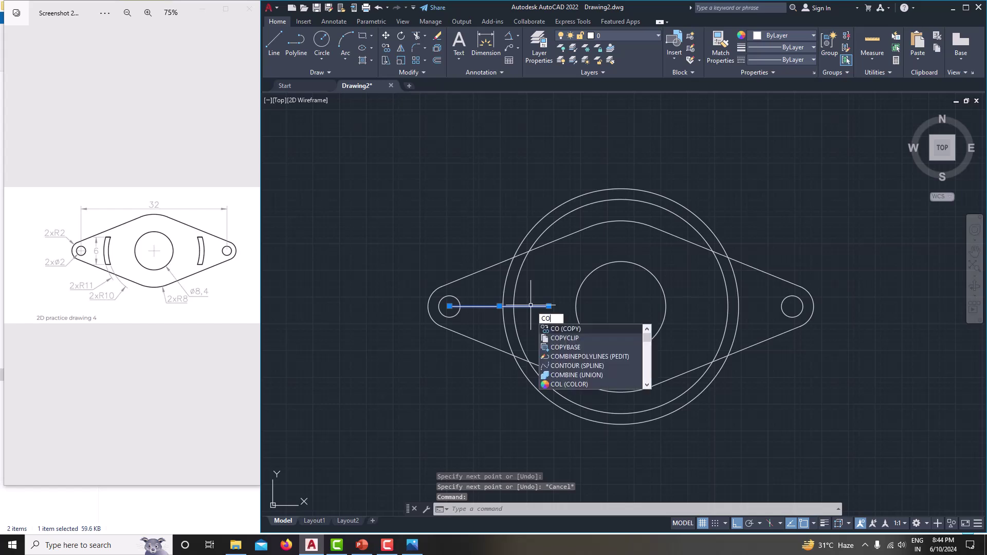
pyautogui.press('Return')
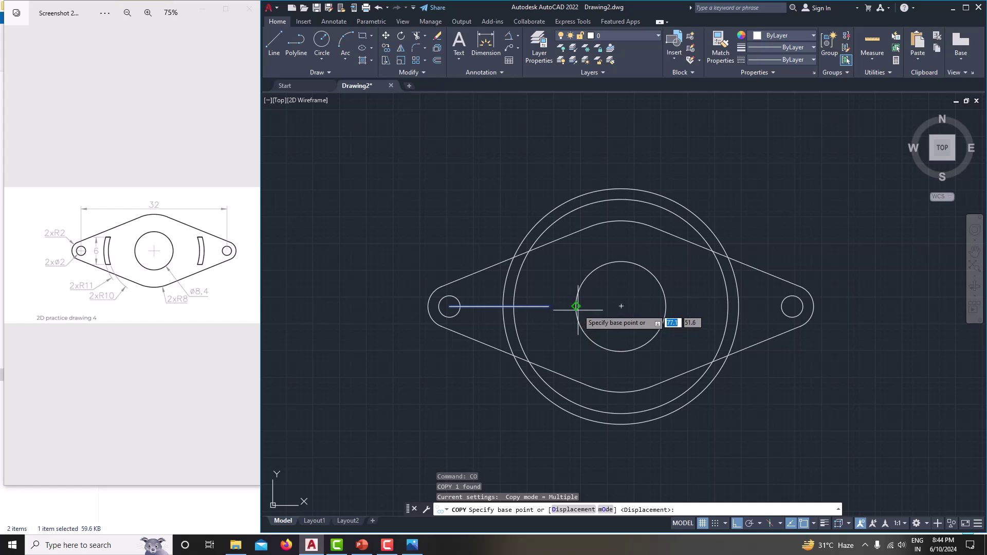
pyautogui.click(562, 306)
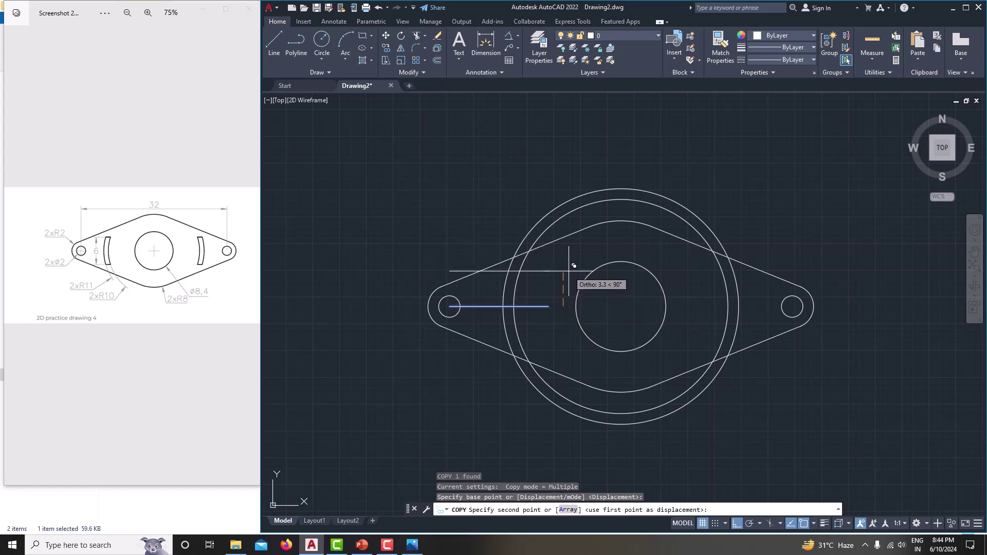
pyautogui.write('3')
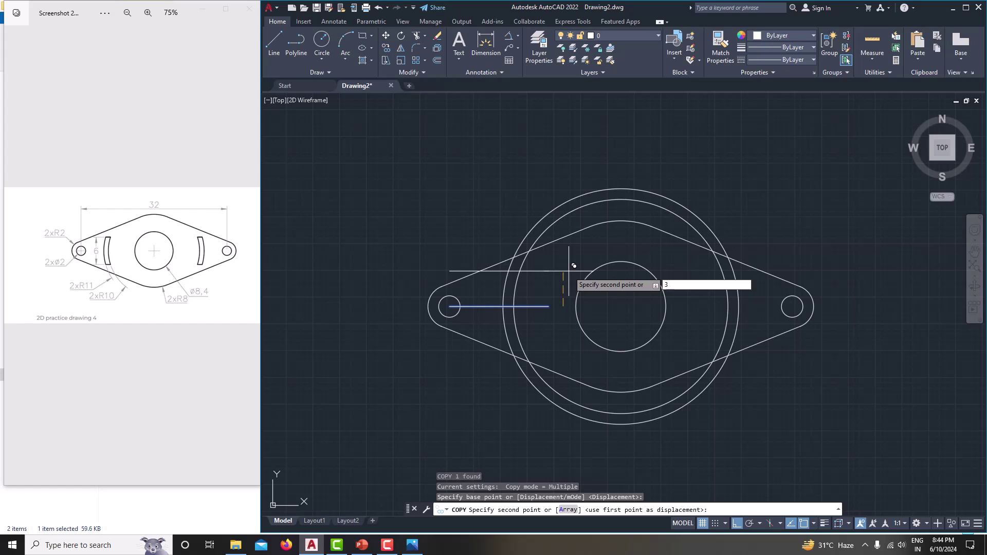
pyautogui.press('Return')
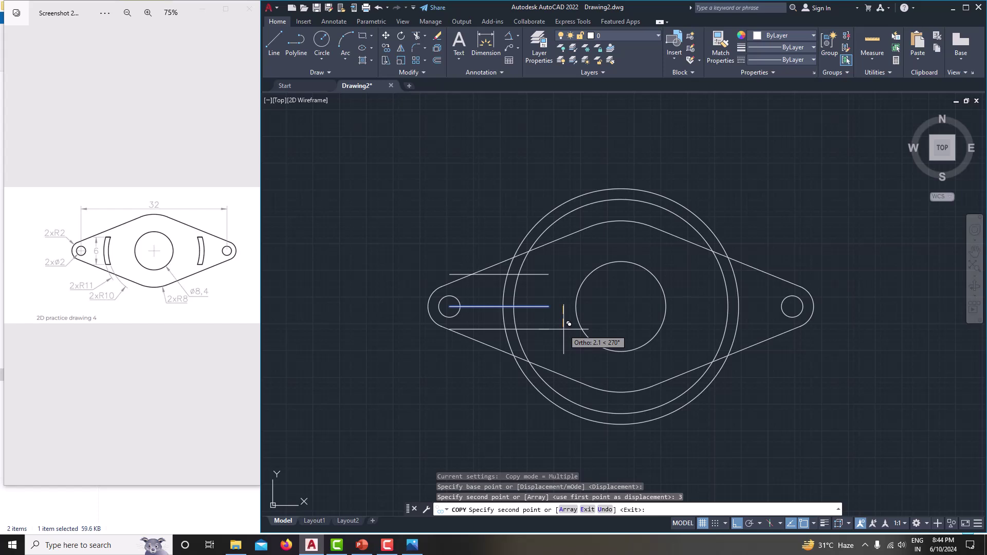
pyautogui.write('3')
pyautogui.press('Return')
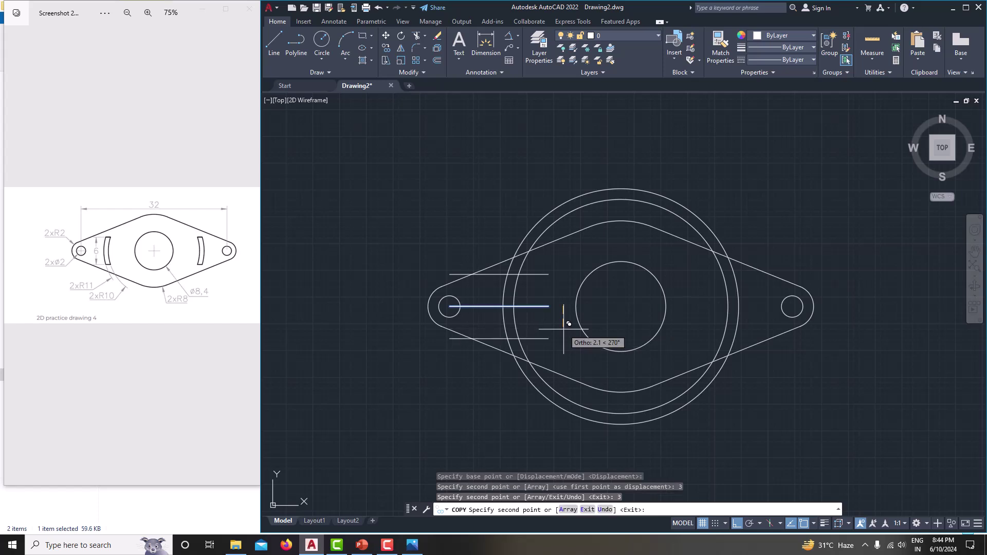
pyautogui.press('Escape')
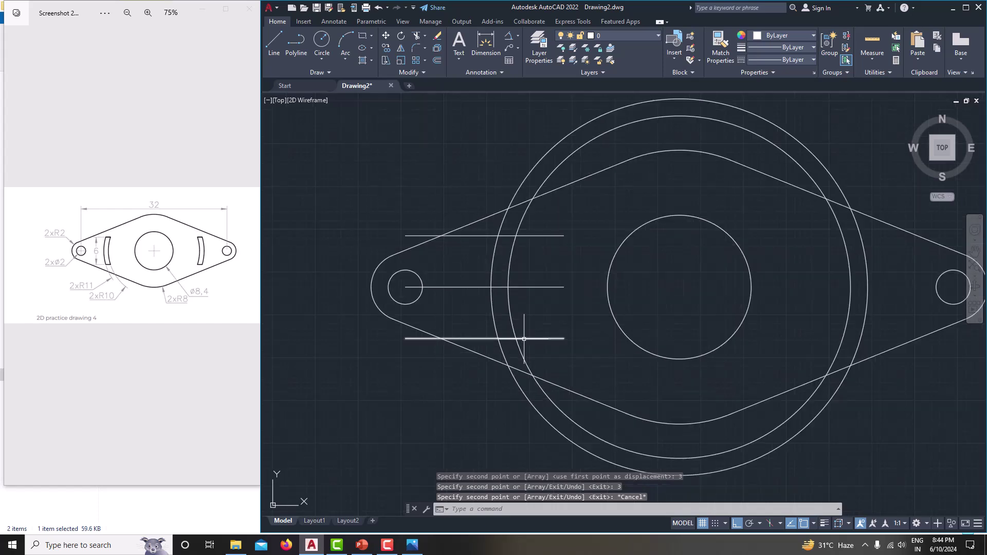
# - Trim the parts of the 10 mm and 11 mm radius circles lying above and below the plate outline
pyautogui.scroll(-2, 522, 340)
pyautogui.scroll(2, 538, 326)
pyautogui.moveTo(538, 326)
pyautogui.mouseDown(button='middle')
pyautogui.moveTo(546, 316)
pyautogui.moveTo(510, 316)
pyautogui.mouseUp(button='middle')
pyautogui.write('tr')
pyautogui.press('Return')
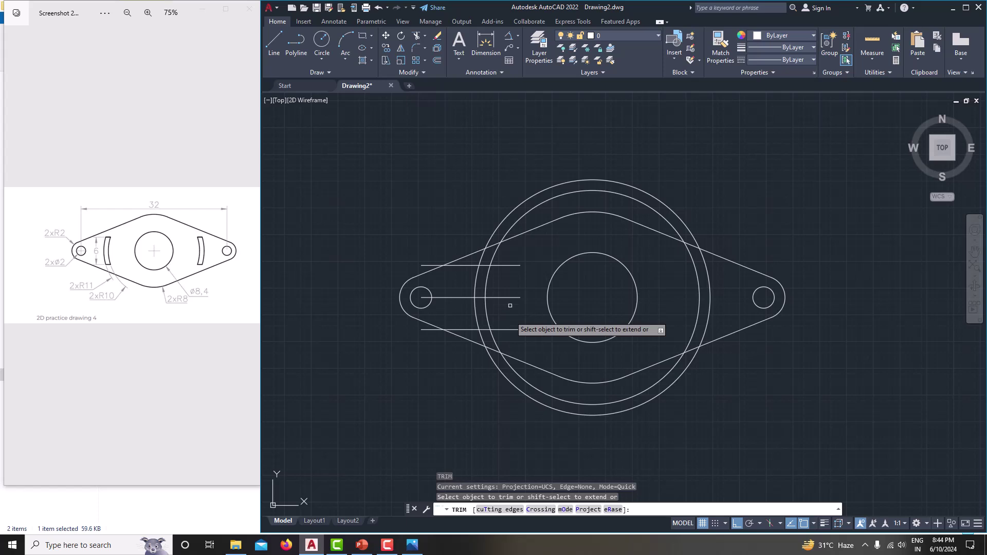
pyautogui.click(510, 174)
pyautogui.click(553, 203)
pyautogui.press('Return')
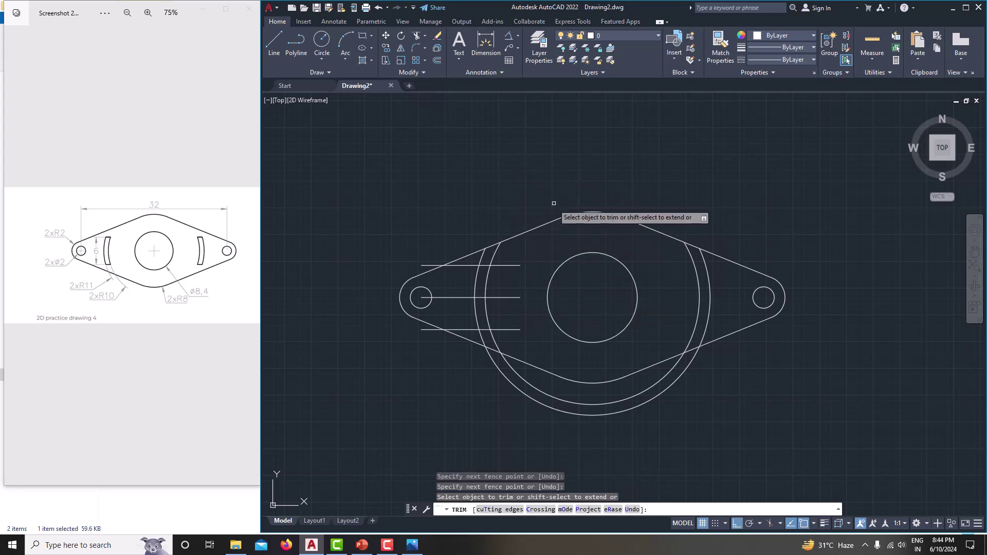
pyautogui.click(588, 393)
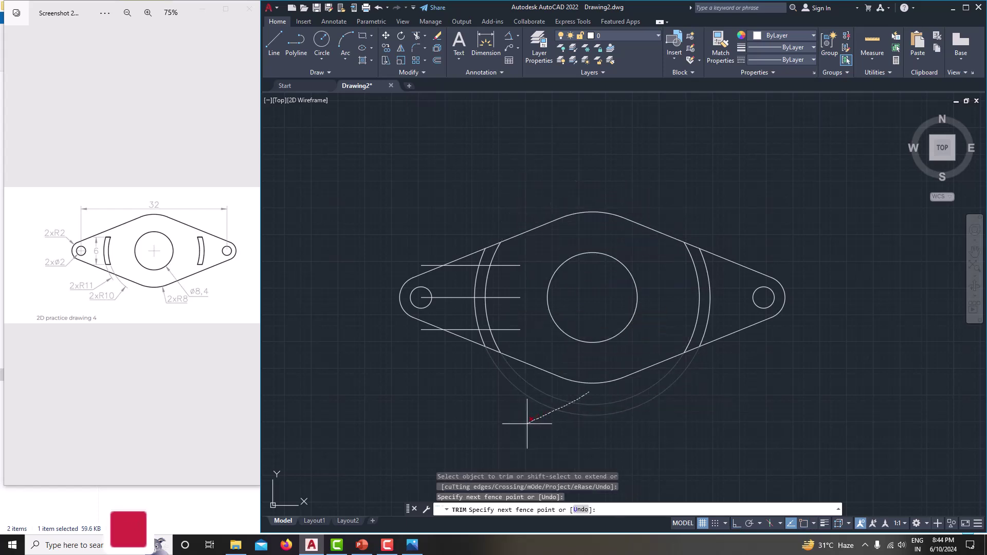
pyautogui.click(528, 423)
pyautogui.press('Return')
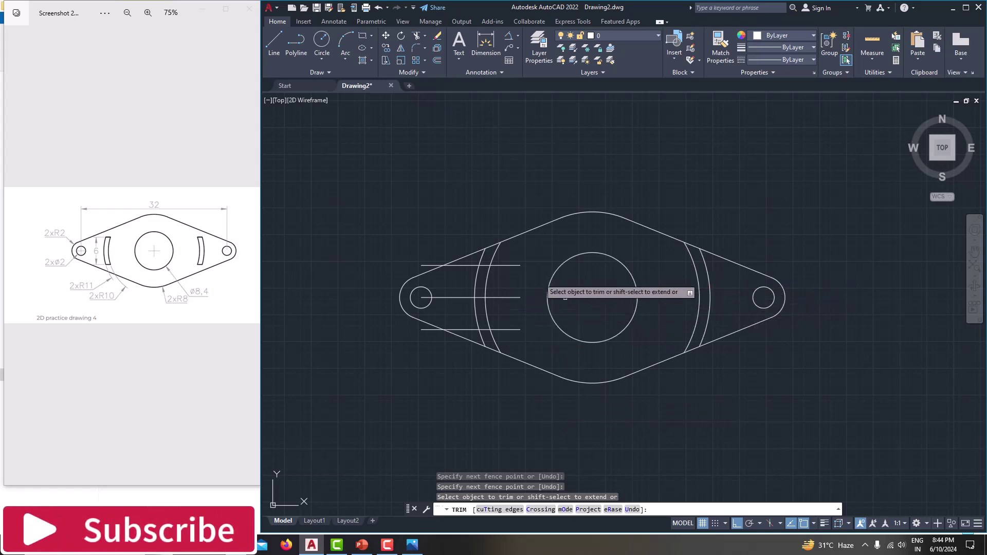
# - Trim the left pair of slot arcs above the upper horizontal line
pyautogui.click(473, 257)
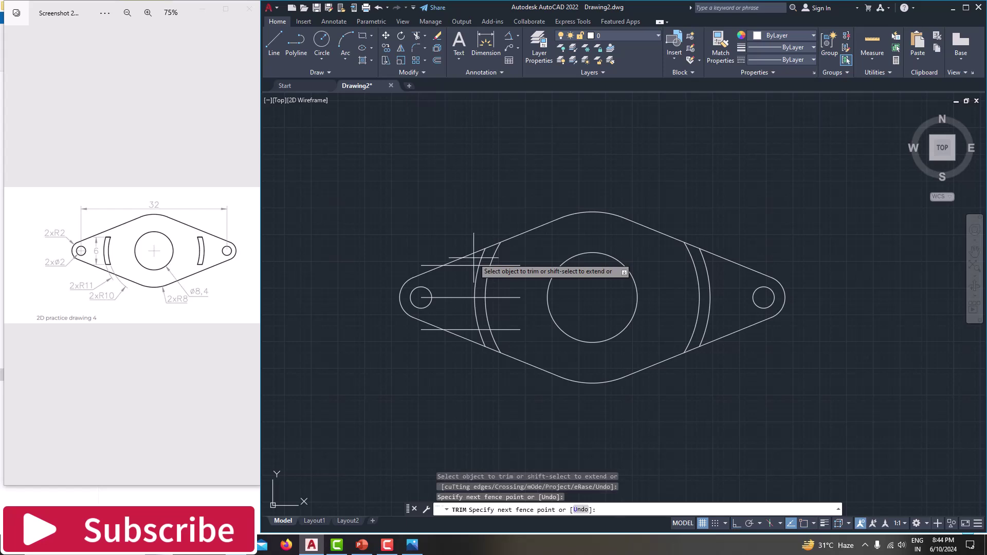
pyautogui.click(509, 257)
pyautogui.press('Return')
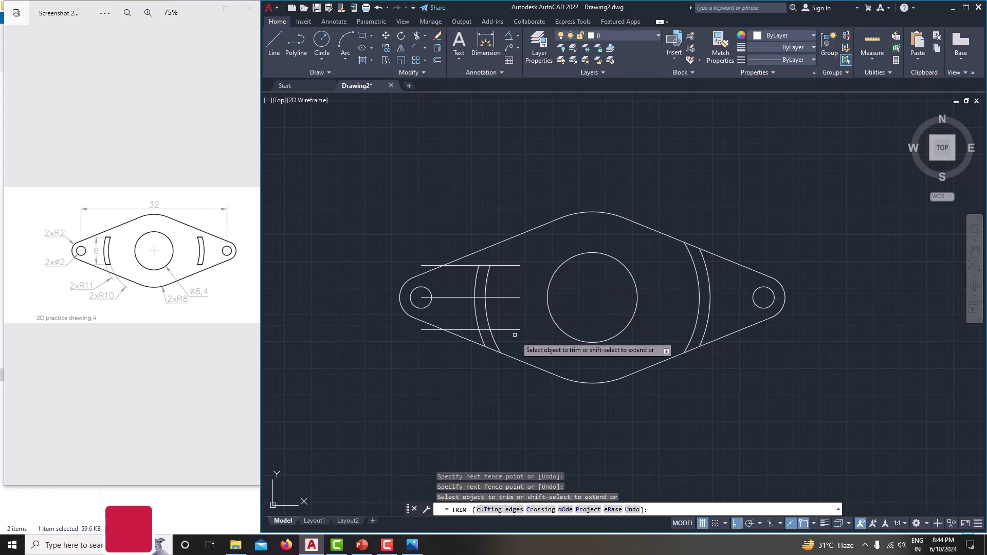
# - Trim the left pair of slot arcs below the lower horizontal line
pyautogui.click(517, 342)
pyautogui.click(479, 339)
pyautogui.press('Return')
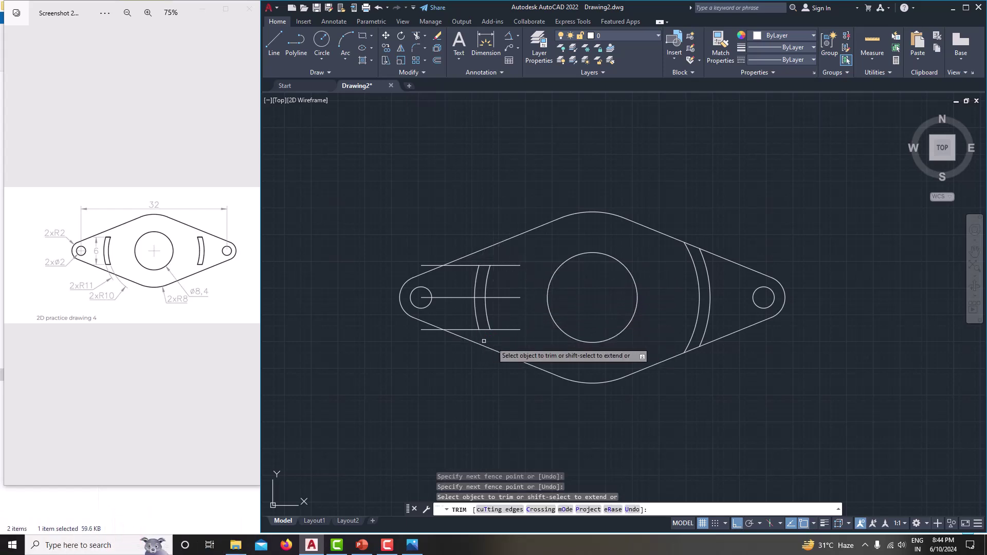
pyautogui.press('Escape')
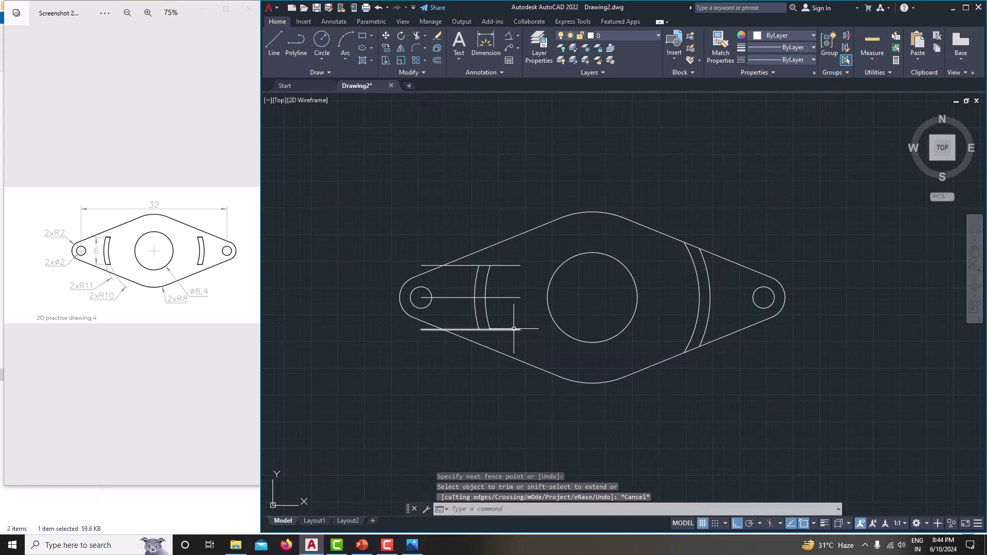
# - Stretch the lower horizontal line's right end across the central hole to just past the right pair of arcs
pyautogui.click(514, 329)
pyautogui.click(523, 329)
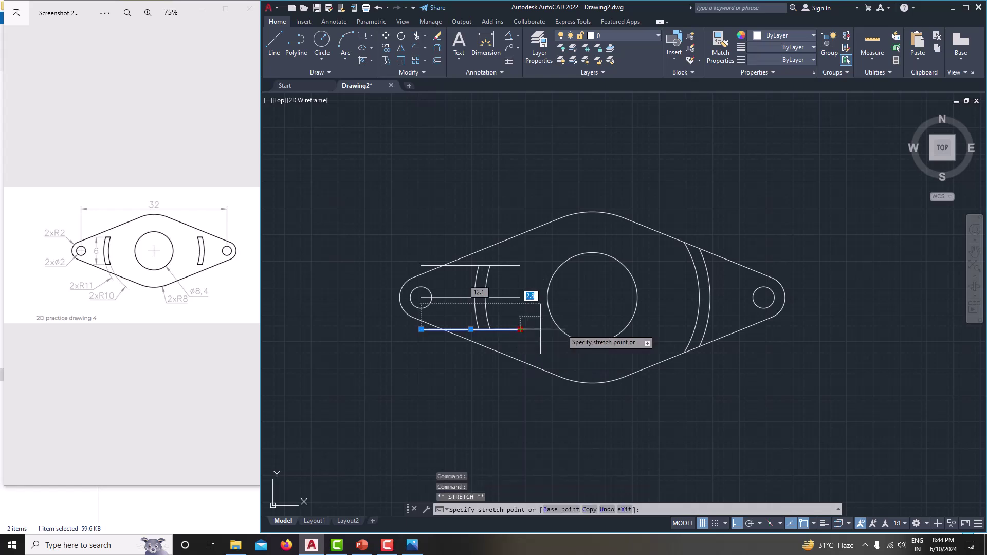
pyautogui.click(728, 329)
pyautogui.press('Escape')
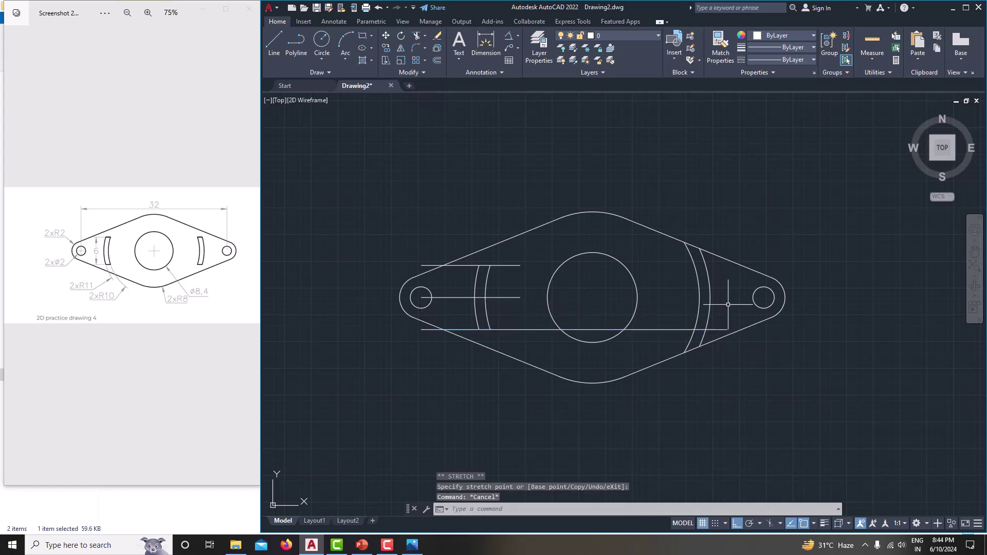
# - Stretch the upper horizontal line's right end across the central hole to just past the right pair of arcs
pyautogui.click(510, 266)
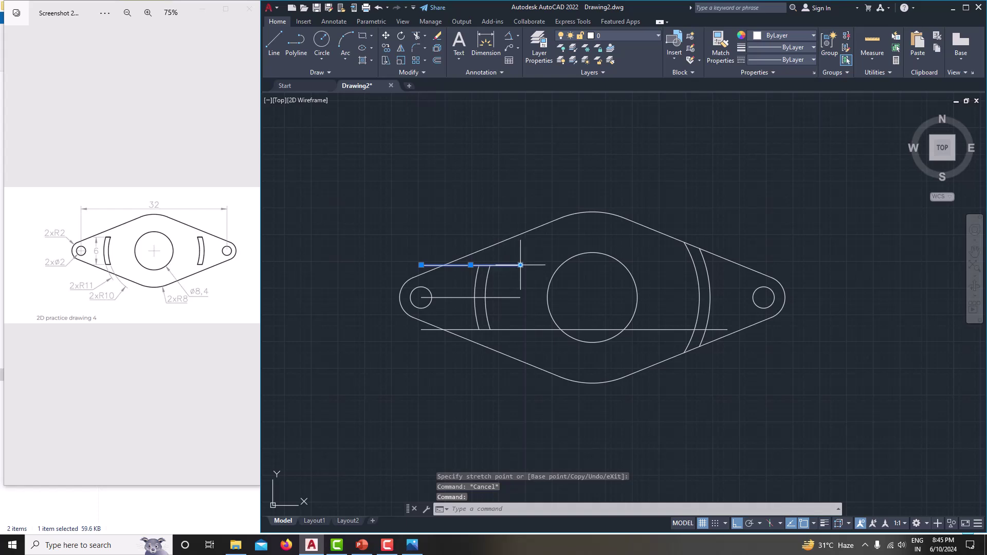
pyautogui.click(520, 265)
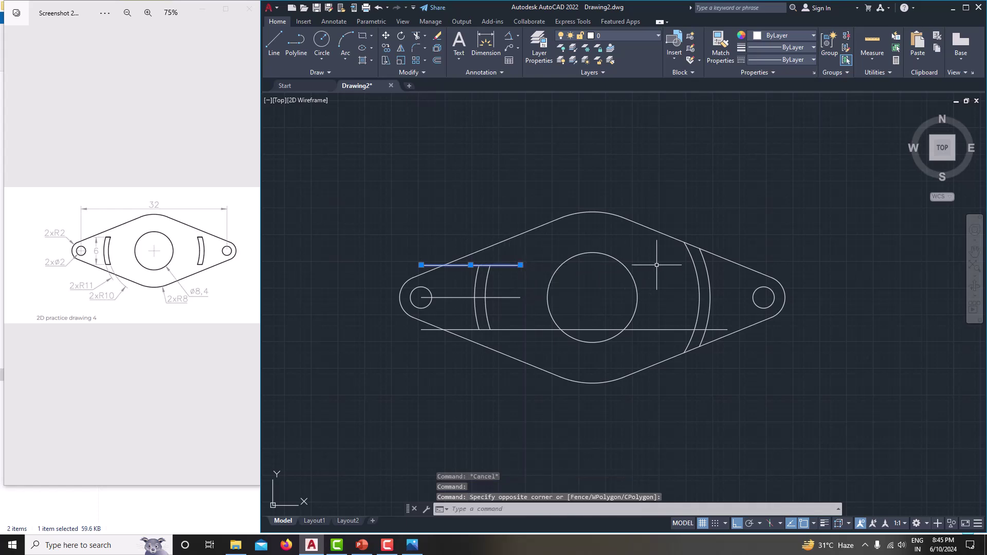
pyautogui.press('Escape')
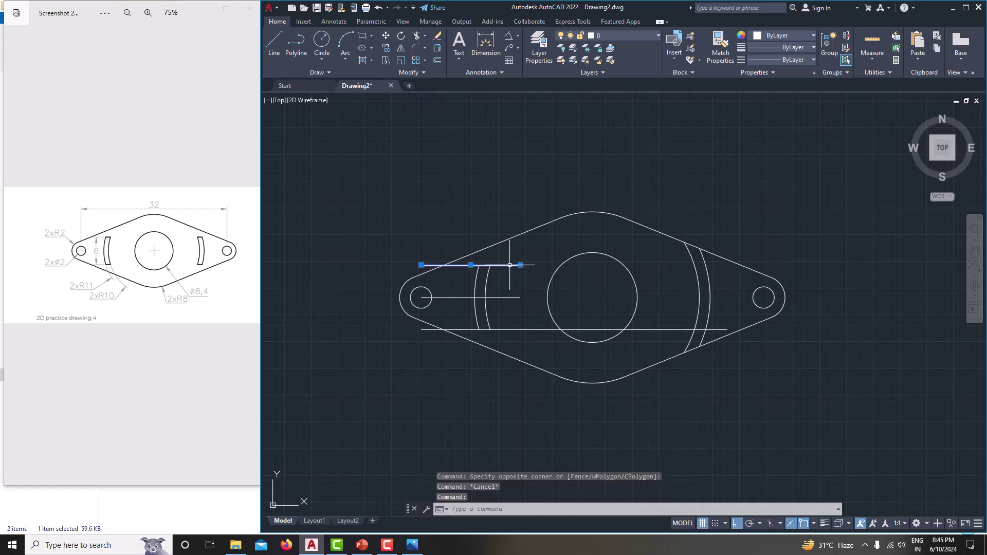
pyautogui.click(521, 265)
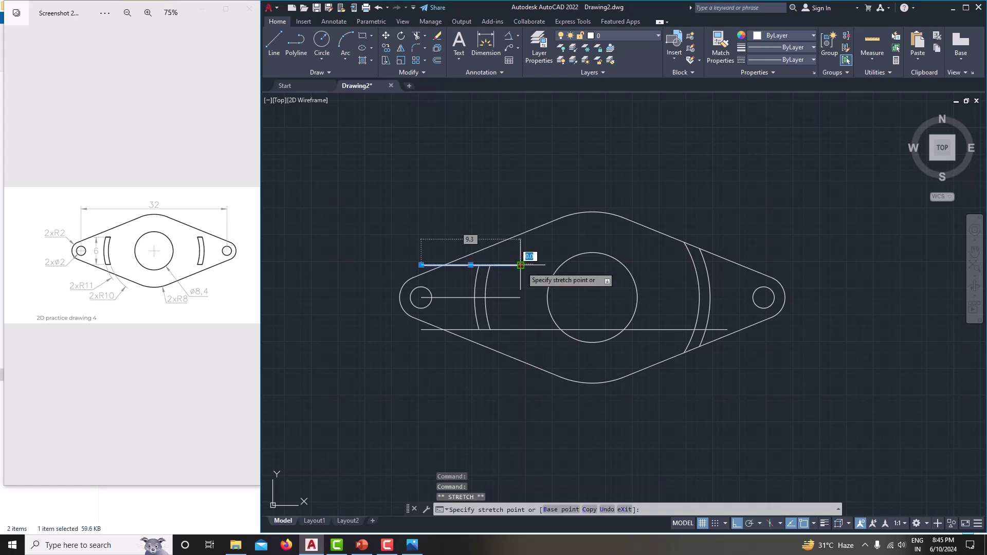
pyautogui.click(721, 265)
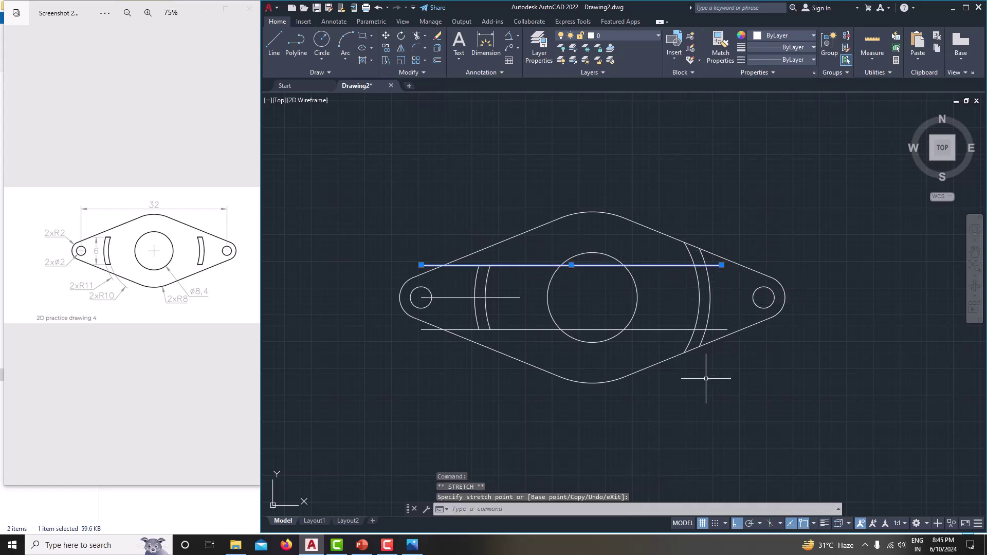
pyautogui.press('Escape')
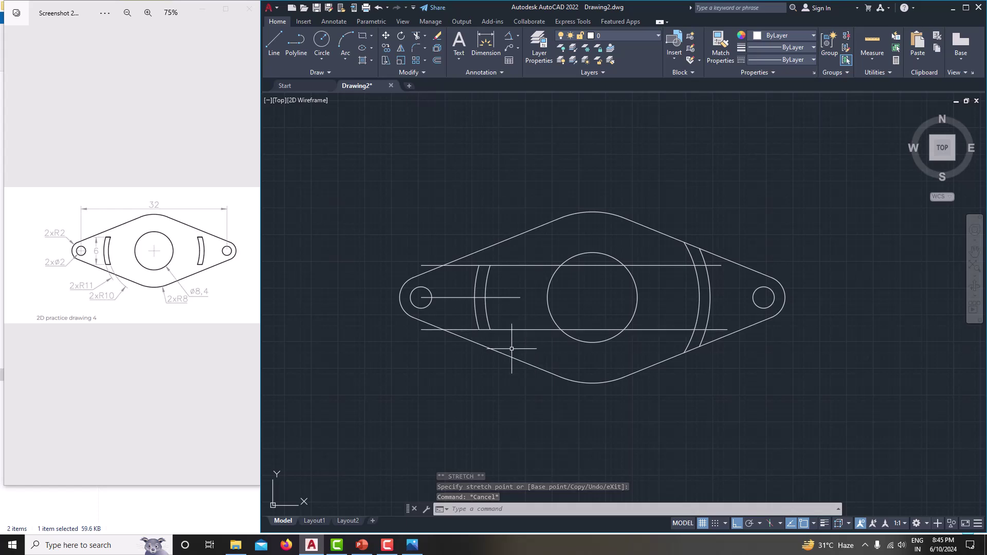
# - Trim the horizontal lines between the slots and across the central hole, plus the excess lines and arcs around the right slot
pyautogui.write('tr')
pyautogui.press('space')
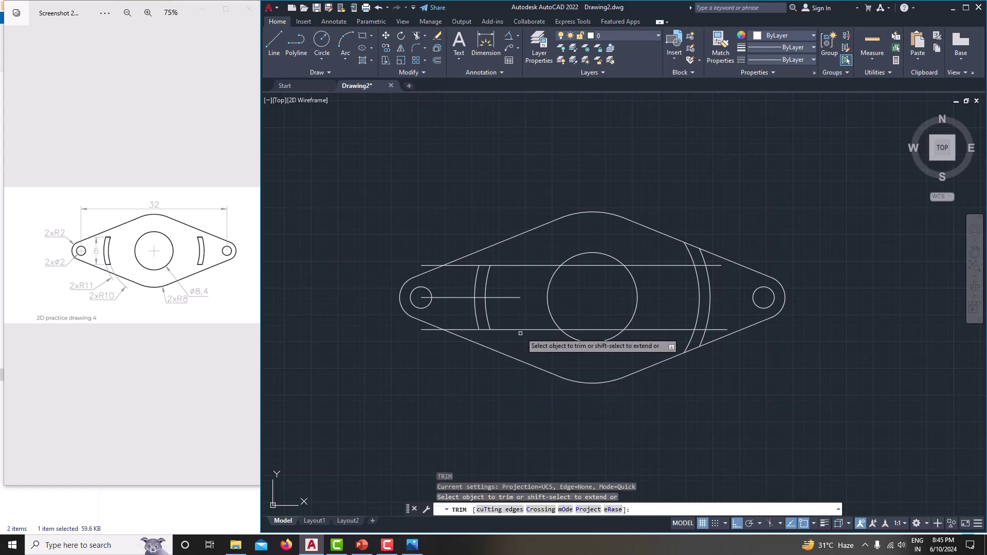
pyautogui.moveTo(517, 257); pyautogui.dragTo(519, 336)
pyautogui.moveTo(650, 247)
pyautogui.mouseDown()
pyautogui.moveTo(656, 328)
pyautogui.moveTo(645, 339)
pyautogui.mouseUp()
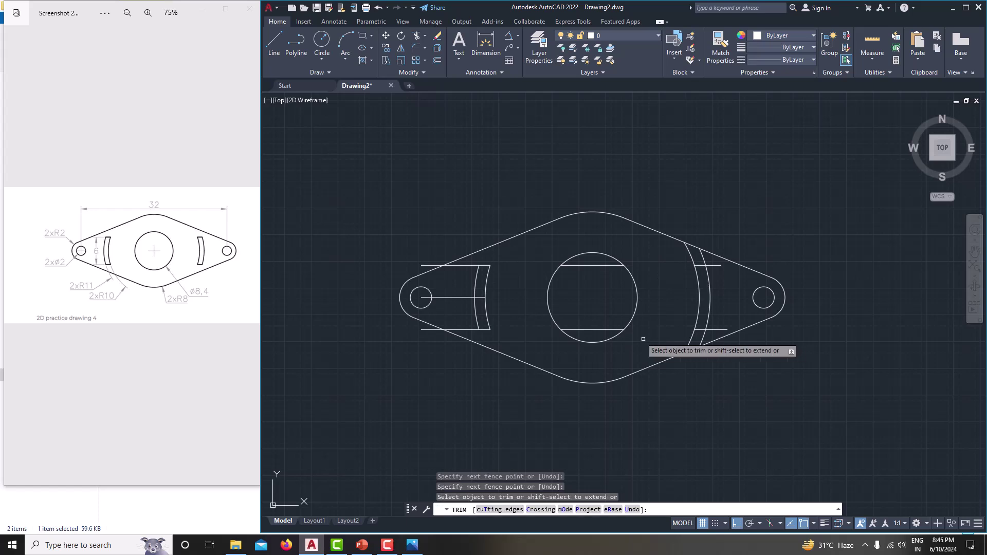
pyautogui.click(593, 266)
pyautogui.click(594, 330)
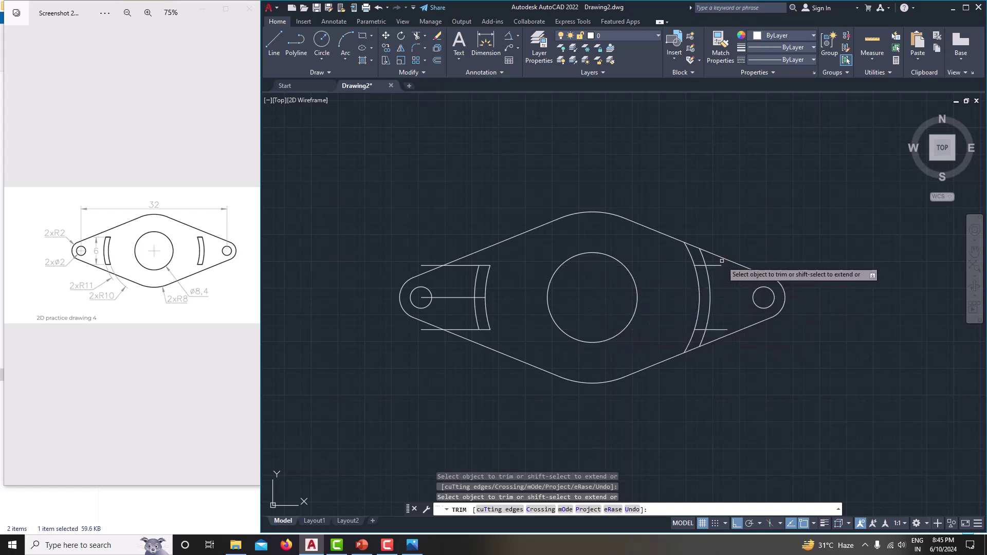
pyautogui.moveTo(717, 266); pyautogui.dragTo(663, 258)
pyautogui.moveTo(678, 340); pyautogui.dragTo(713, 332)
# - Trim the leftover horizontal line segments beside and inside the left slot and inside the left small hole
pyautogui.scroll(2, 448, 310)
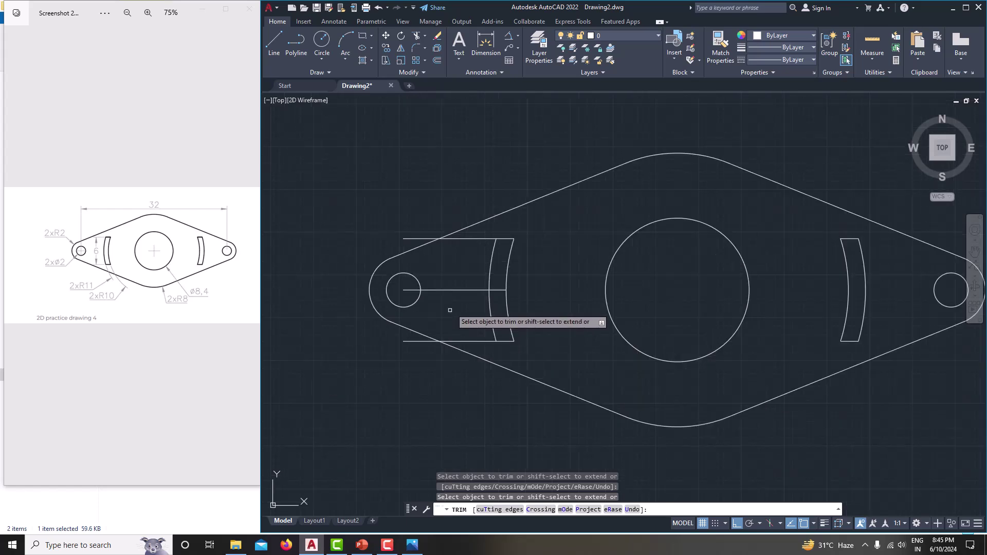
pyautogui.click(479, 239)
pyautogui.click(422, 238)
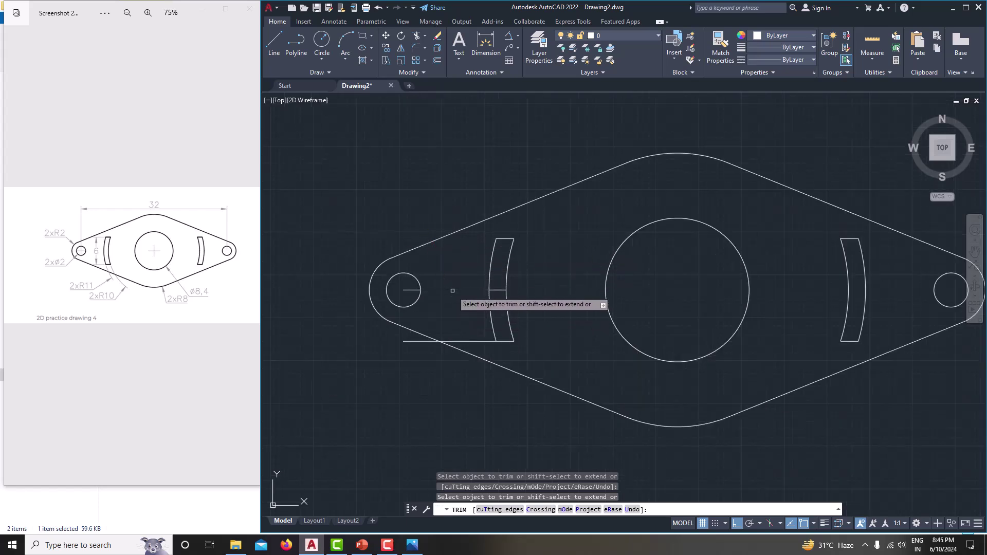
pyautogui.click(419, 294)
pyautogui.click(398, 286)
pyautogui.press('Return')
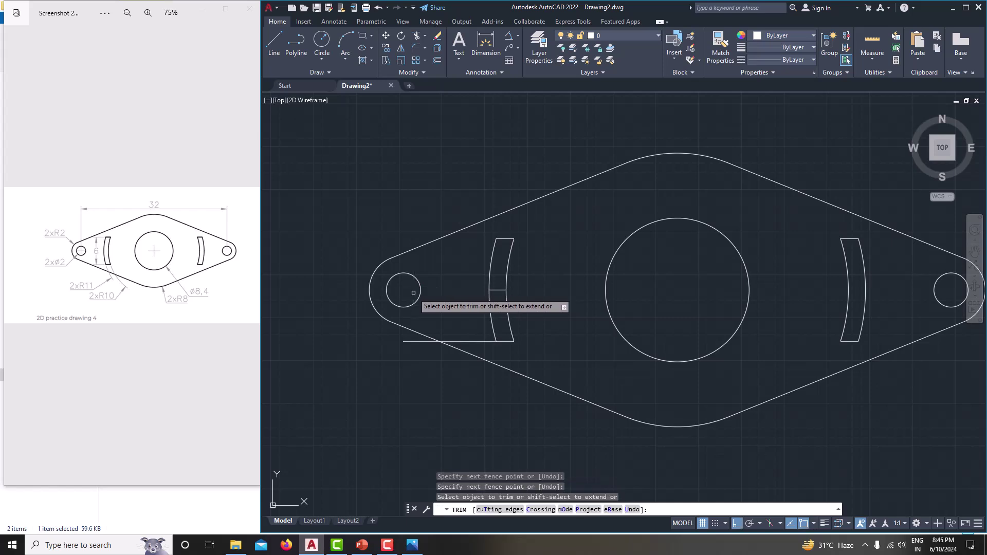
pyautogui.click(465, 341)
pyautogui.click(434, 341)
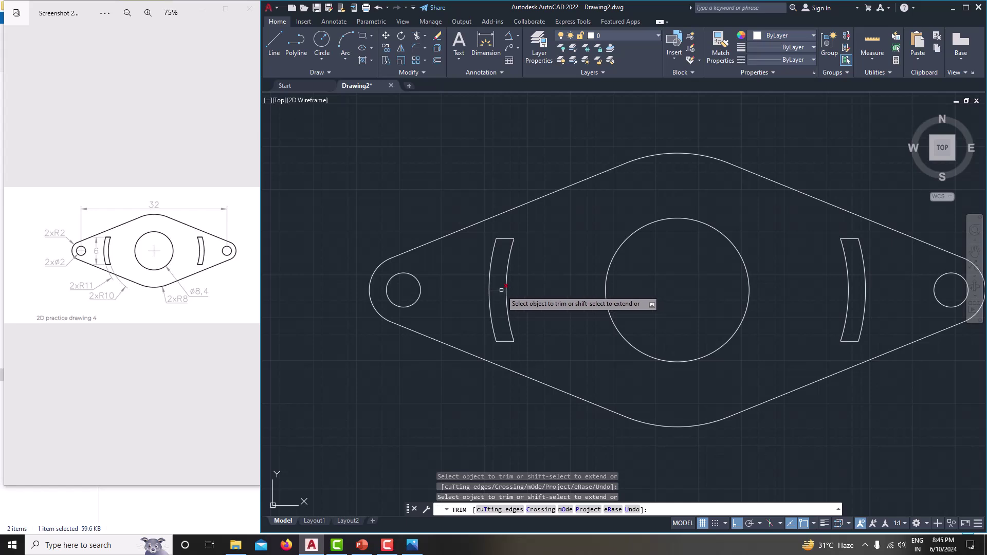
pyautogui.press('Escape')
pyautogui.scroll(-2, 549, 298)
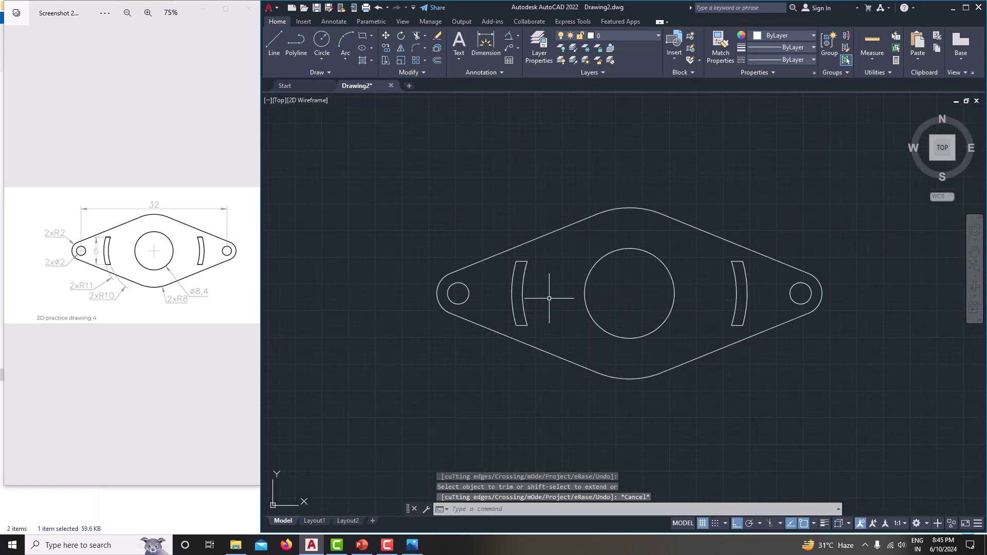
pyautogui.moveTo(549, 308); pyautogui.dragTo(526, 313, button='middle')
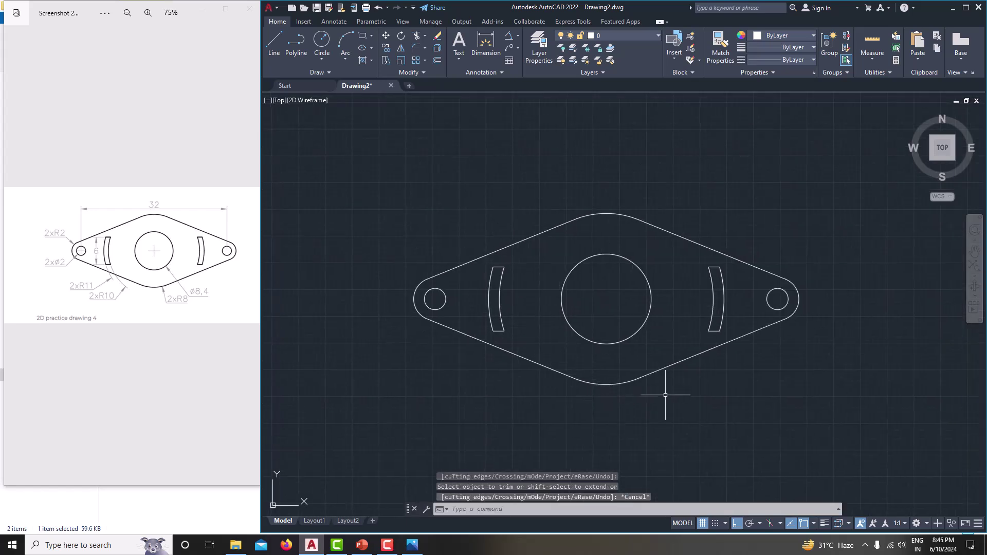
pyautogui.press('Escape')
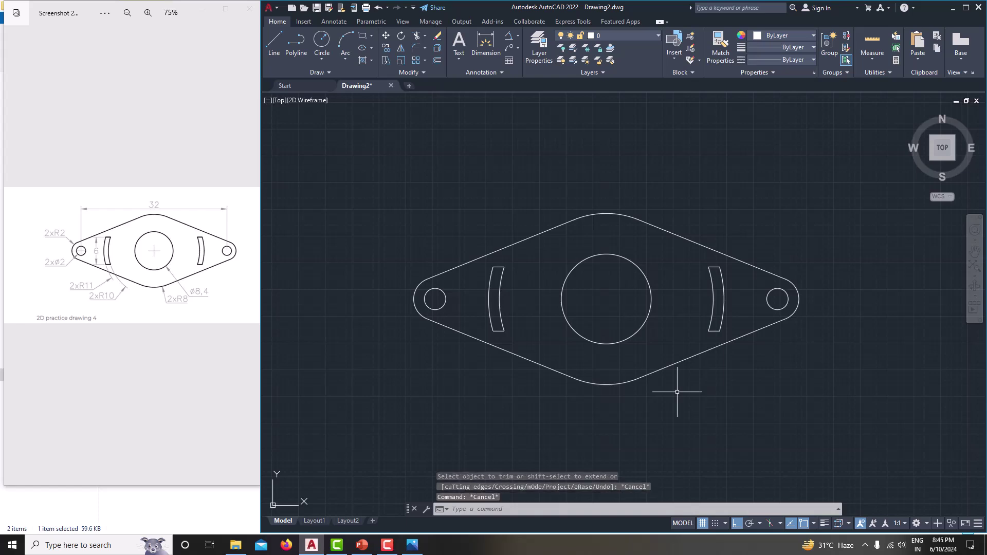
# - Assign a heavier lineweight to the entire flange plate and turn on lineweight display
pyautogui.click(326, 159)
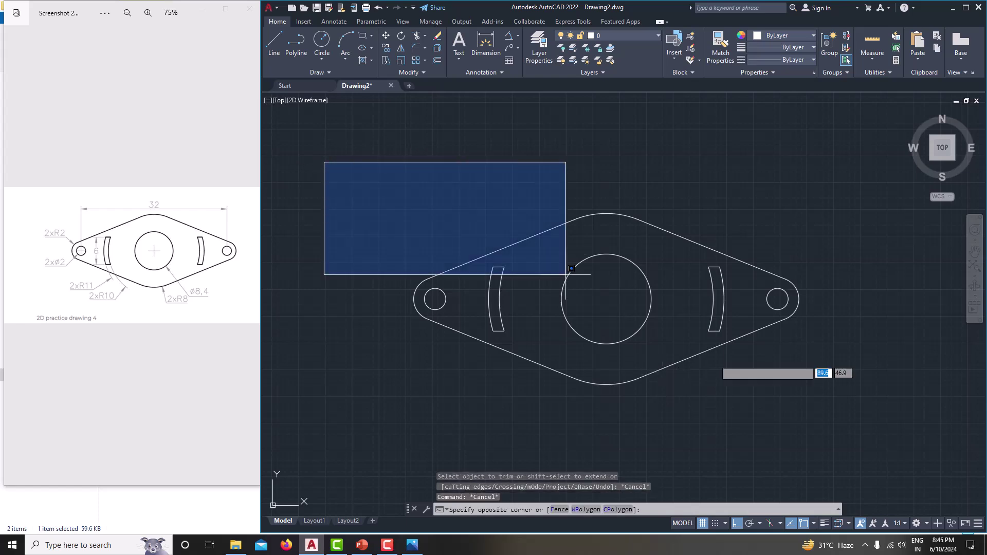
pyautogui.click(912, 444)
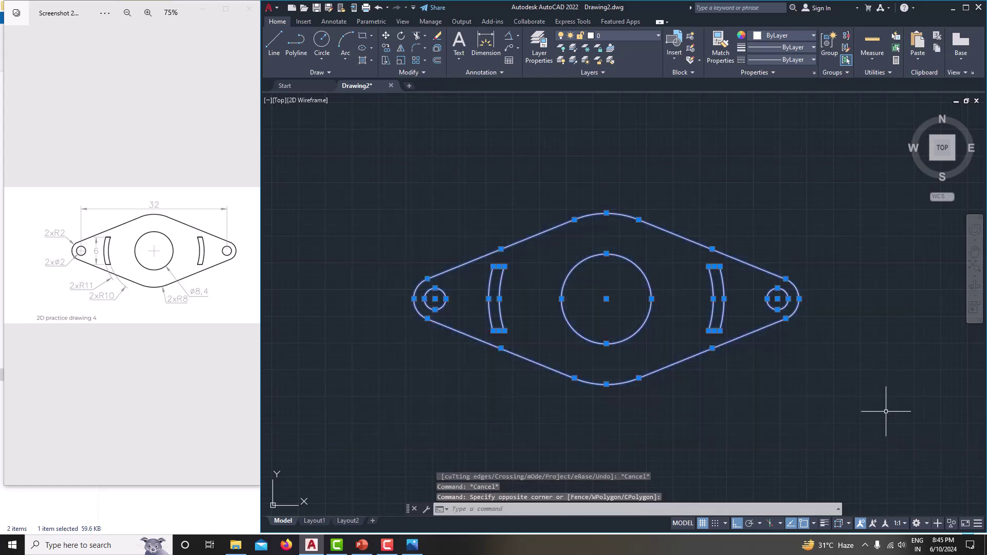
pyautogui.click(804, 48)
pyautogui.click(790, 213)
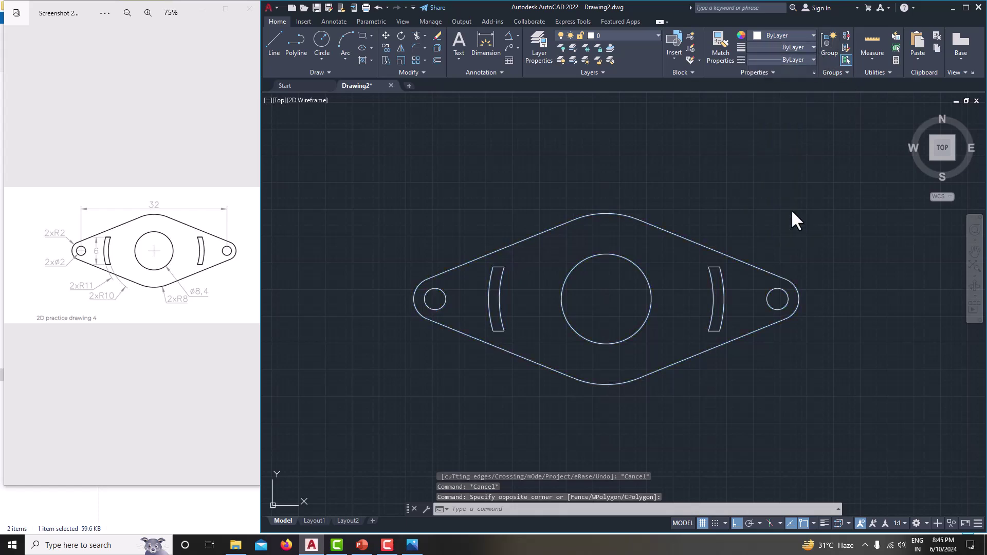
pyautogui.press('Escape')
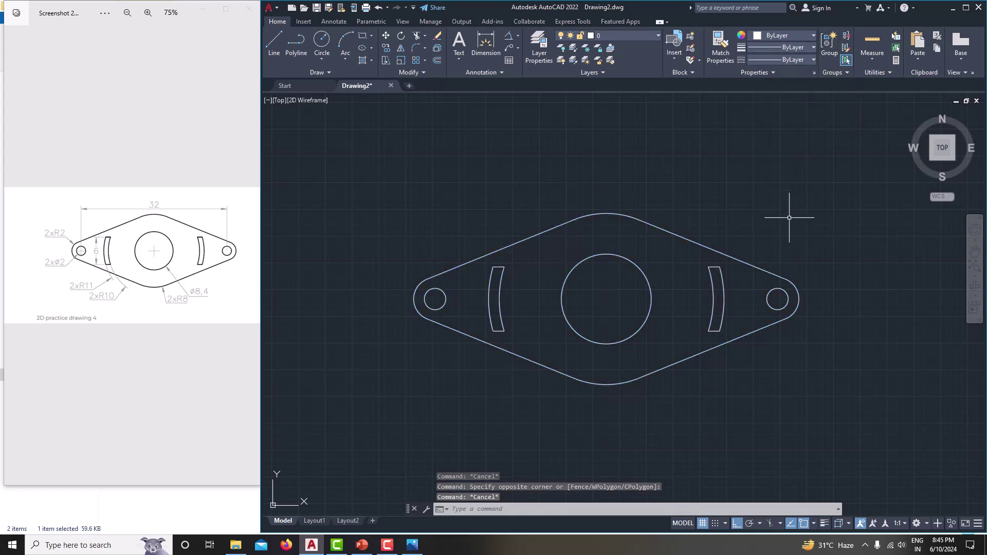
pyautogui.click(824, 524)
# - Add a linear dimension between the centres of the two small holes, placed above the plate
pyautogui.moveTo(762, 378)
pyautogui.mouseDown(button='middle')
pyautogui.moveTo(735, 365)
pyautogui.moveTo(759, 343)
pyautogui.mouseUp(button='middle')
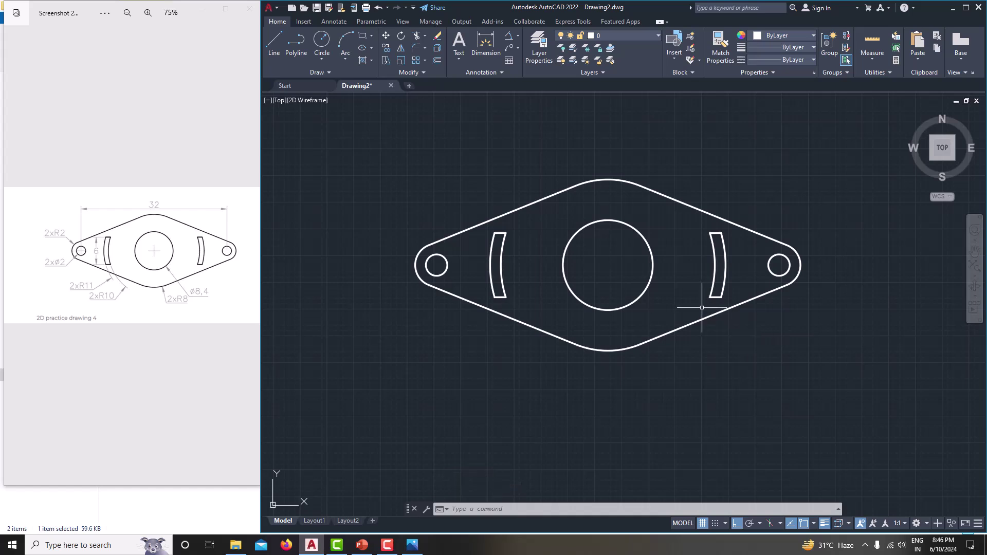
pyautogui.click(518, 35)
pyautogui.click(519, 48)
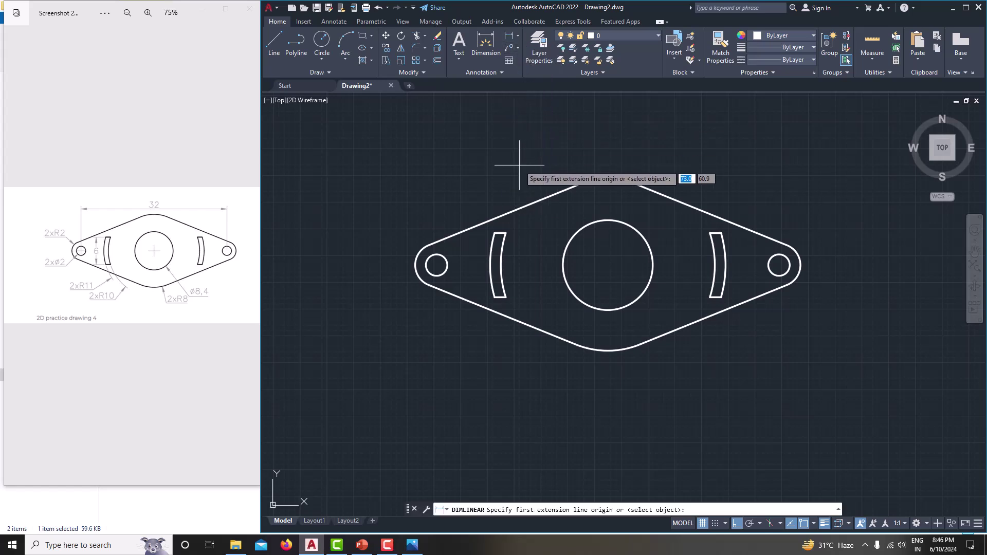
pyautogui.click(436, 265)
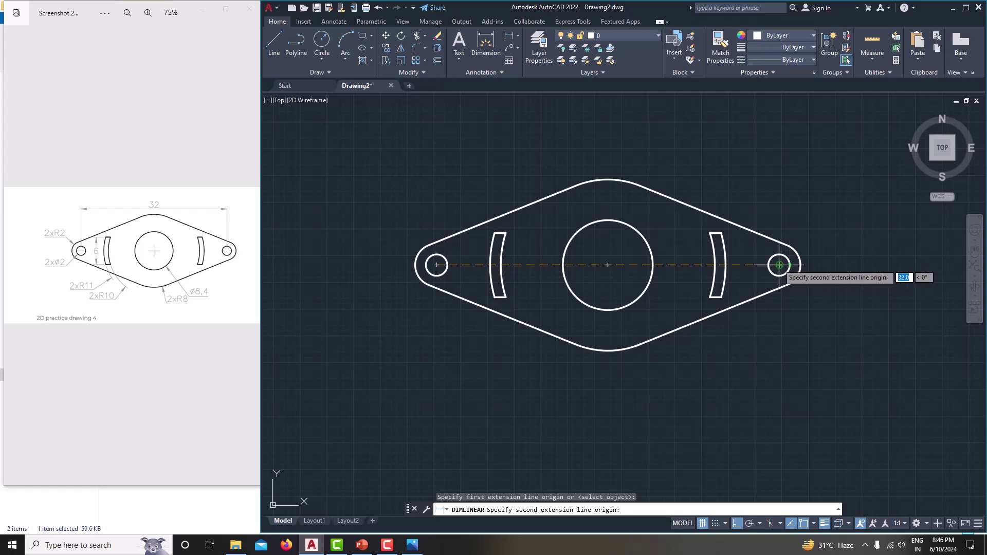
pyautogui.click(779, 265)
pyautogui.click(736, 146)
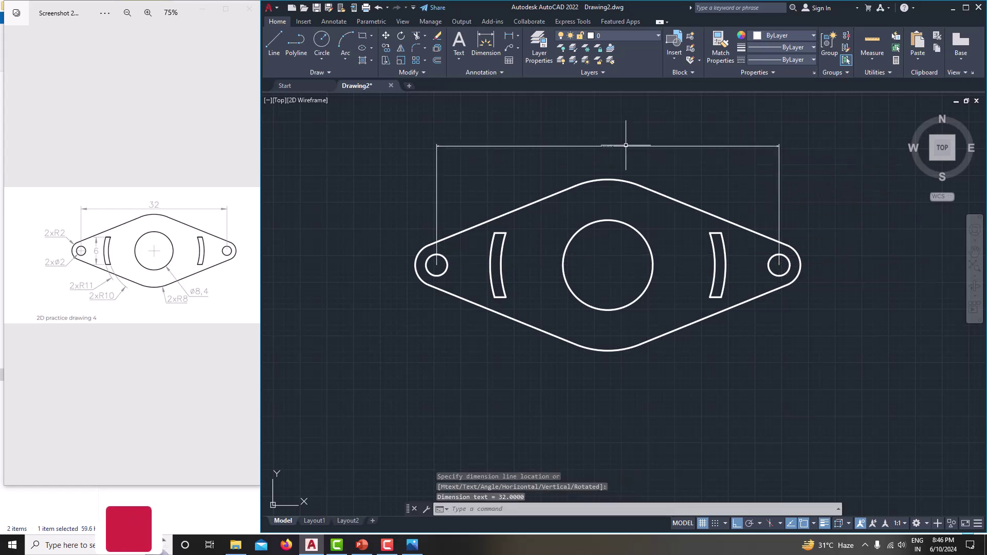
pyautogui.scroll(4, 625, 145)
pyautogui.scroll(-4, 610, 149)
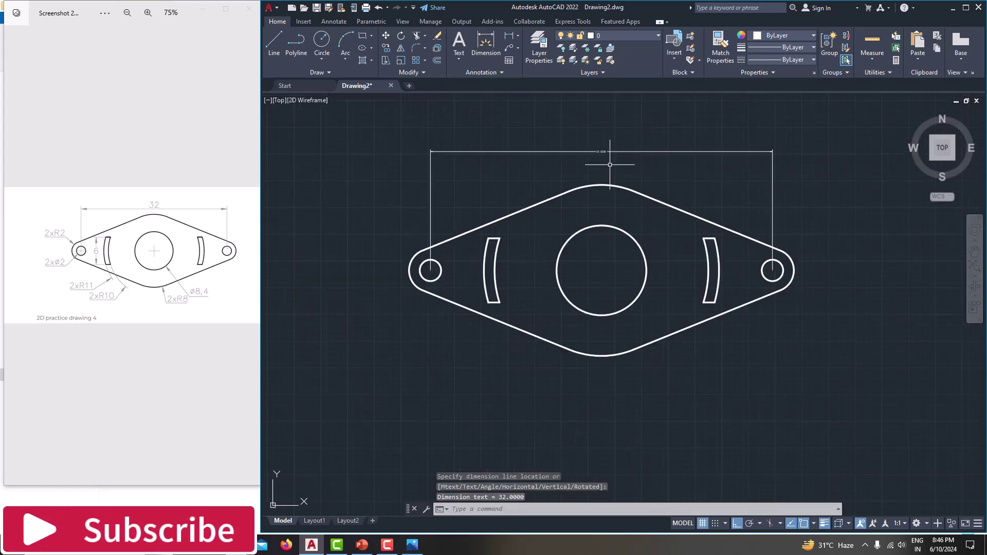
# - Modify the Standard dimension style to use an arrow size of 3 and a text height of 3
pyautogui.write('dimsty')
pyautogui.press('Return')
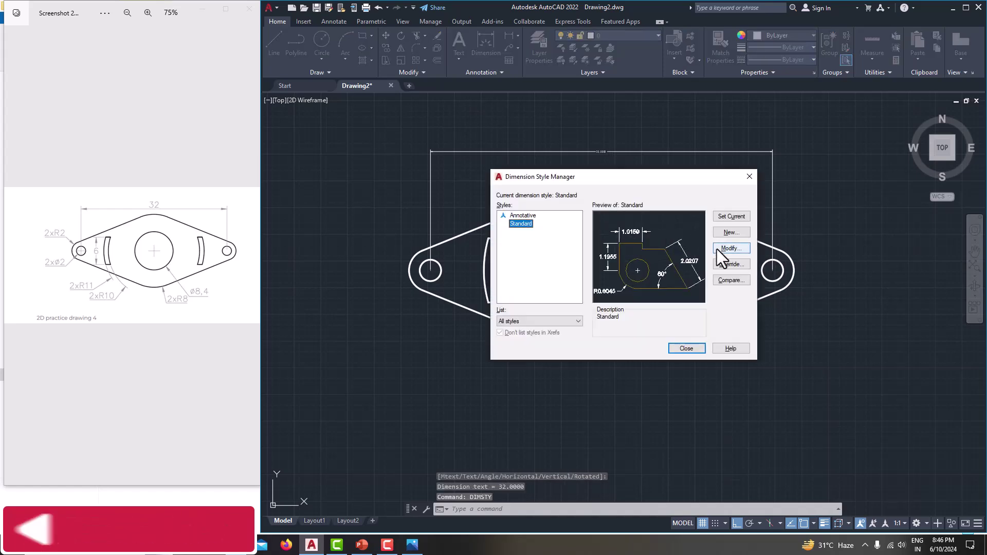
pyautogui.click(717, 249)
pyautogui.click(531, 157)
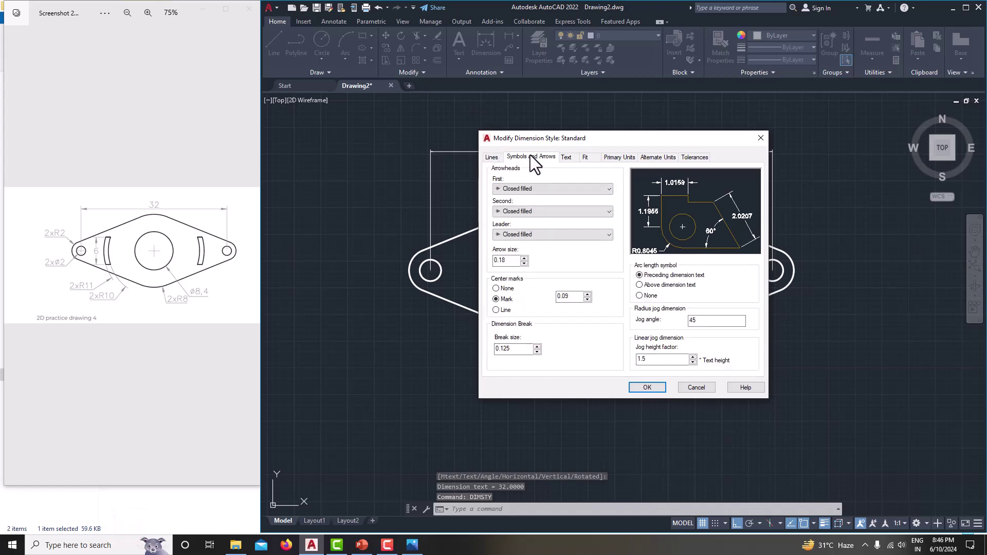
pyautogui.doubleClick(506, 260)
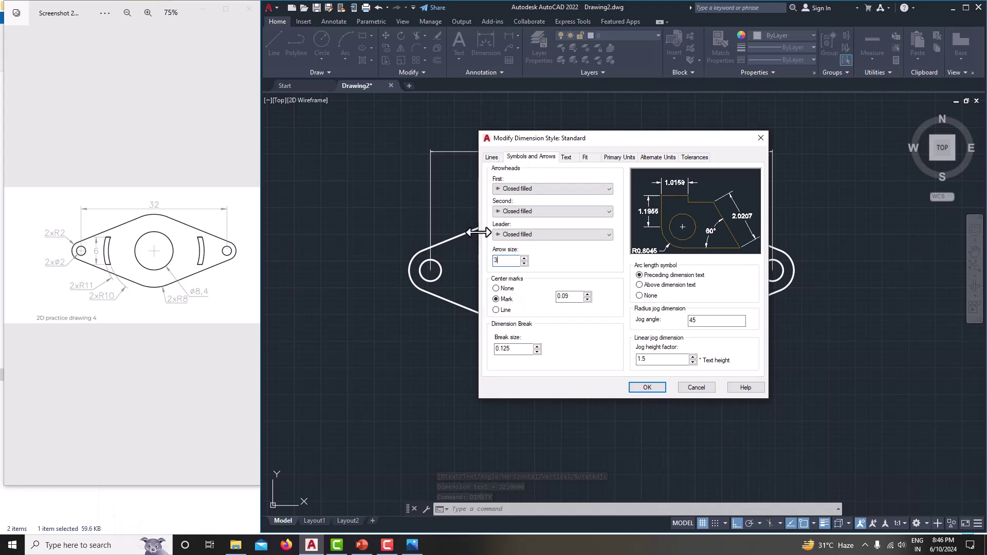
pyautogui.click(567, 158)
pyautogui.doubleClick(594, 231)
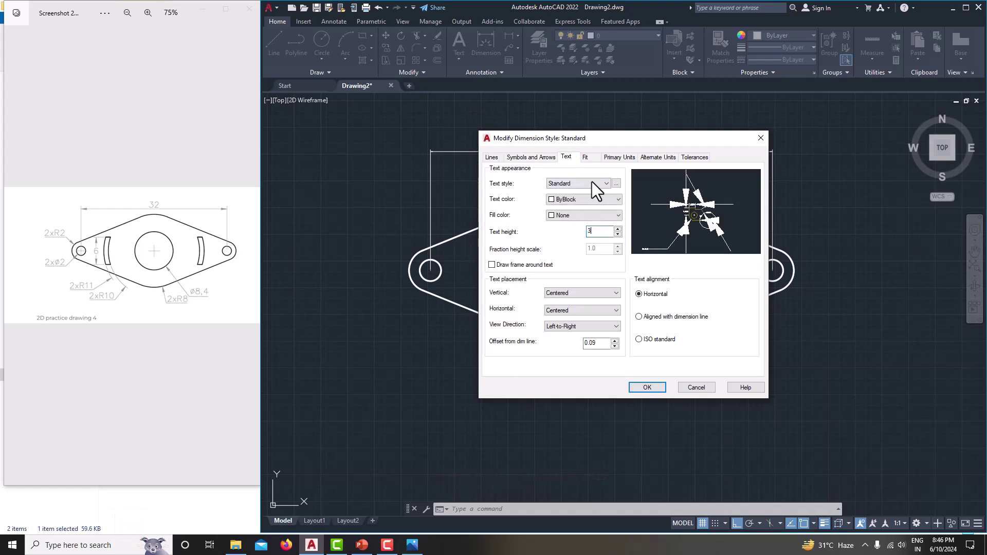
# - Set the Standard dimension style's linear precision to one decimal place (0.0) and accept the style changes
pyautogui.click(612, 156)
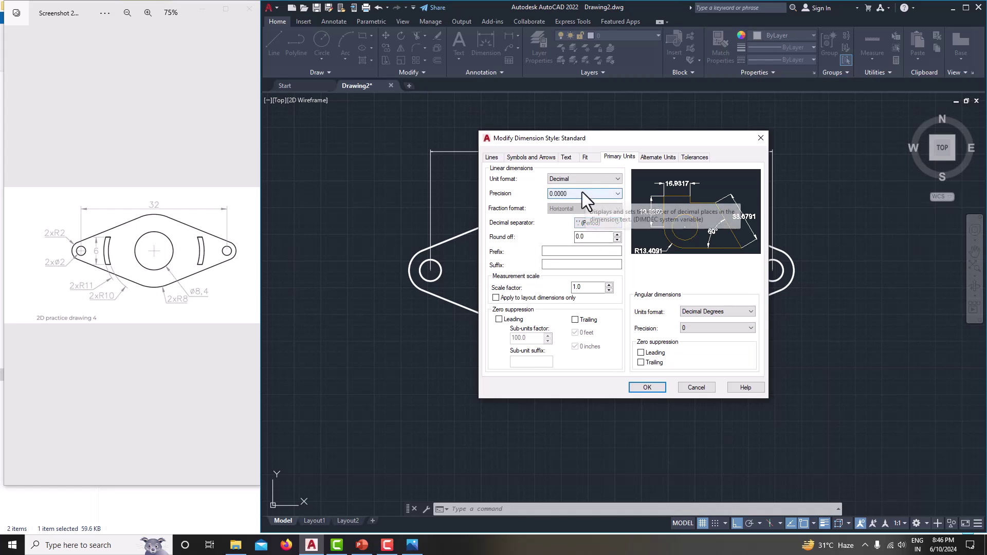
pyautogui.click(582, 192)
pyautogui.click(575, 209)
pyautogui.click(642, 388)
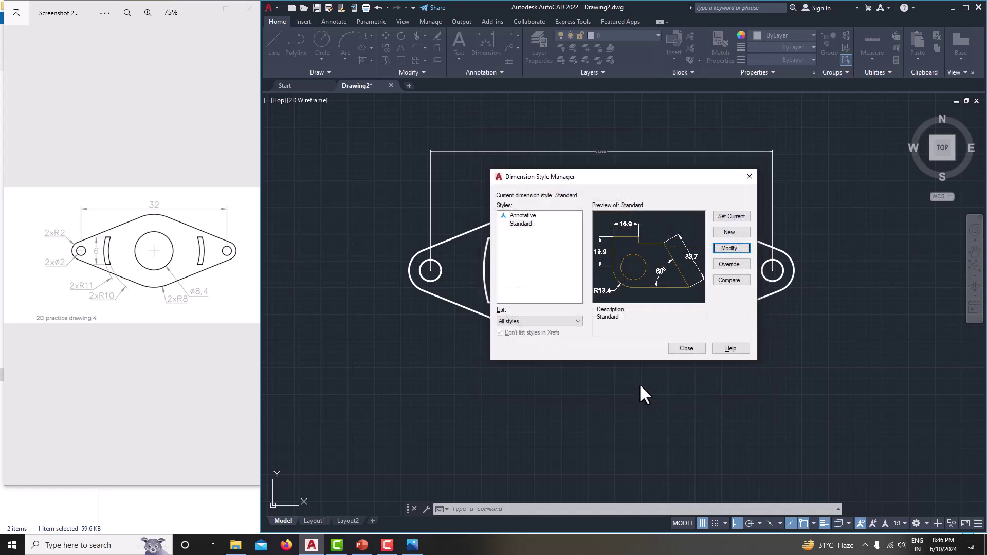
# - Close the Dimension Style Manager and inspect the text and arrow size of the dimension above the plate
pyautogui.click(685, 348)
pyautogui.scroll(-2, 663, 329)
pyautogui.scroll(-2, 580, 309)
pyautogui.press('Escape')
pyautogui.press('Escape')
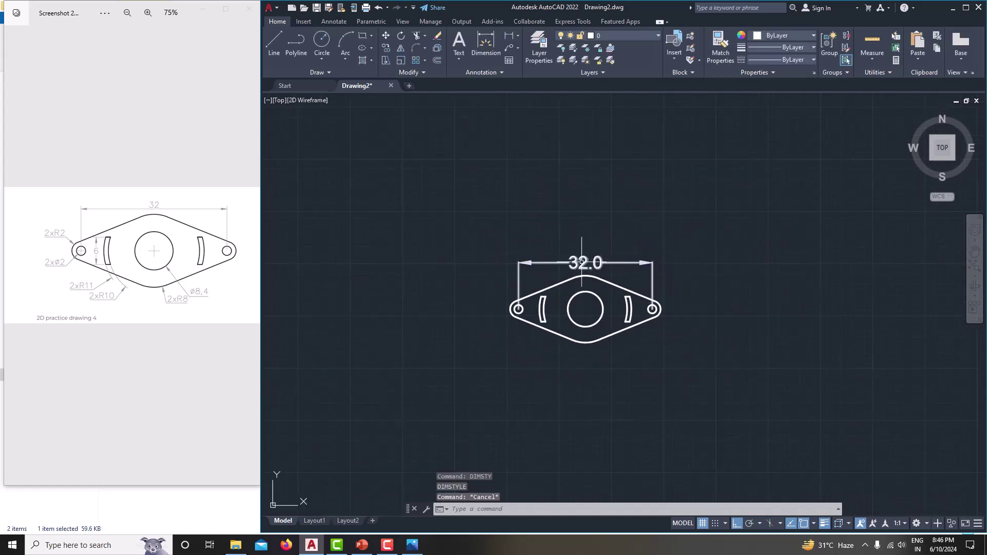
pyautogui.scroll(3, 579, 252)
pyautogui.press('Escape')
pyautogui.scroll(-2, 606, 261)
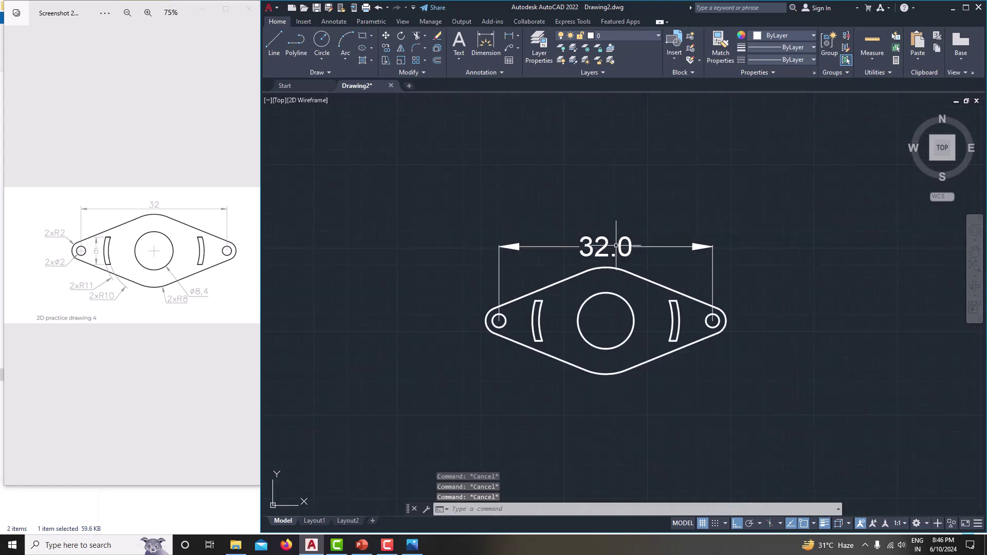
pyautogui.scroll(2, 622, 251)
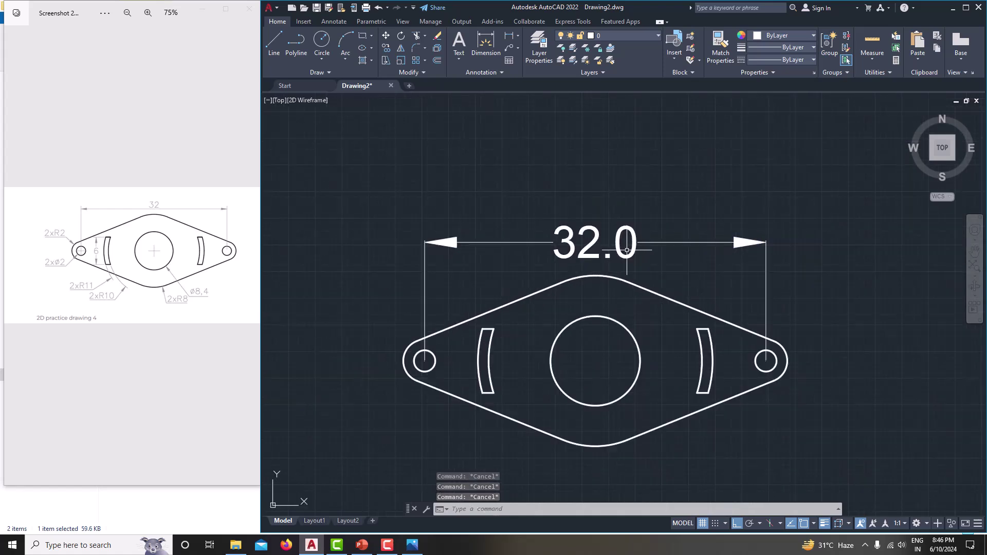
# - Modify the Standard dimension style with a smaller arrow size and a text height of 1.0, and apply the changes
pyautogui.write('di')
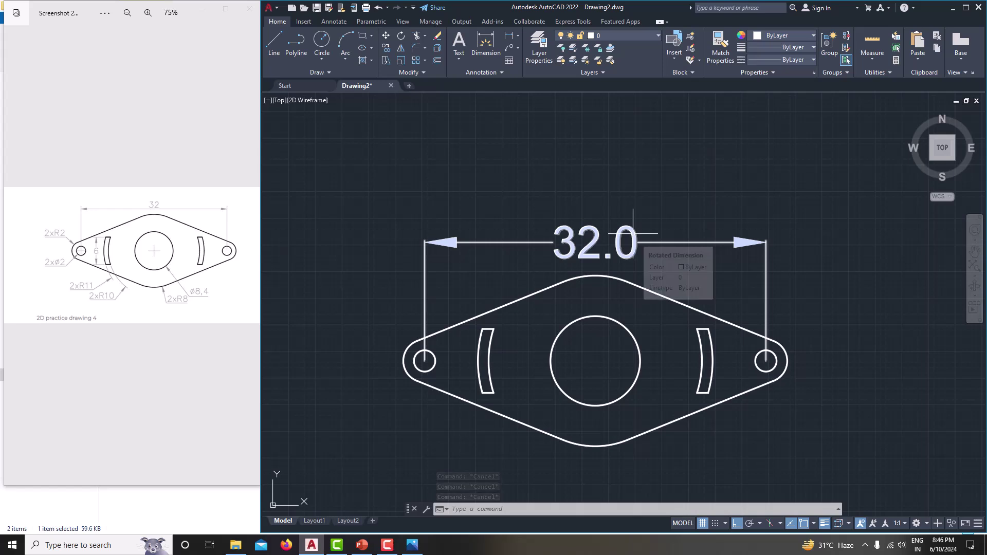
pyautogui.write('msty')
pyautogui.press('Return')
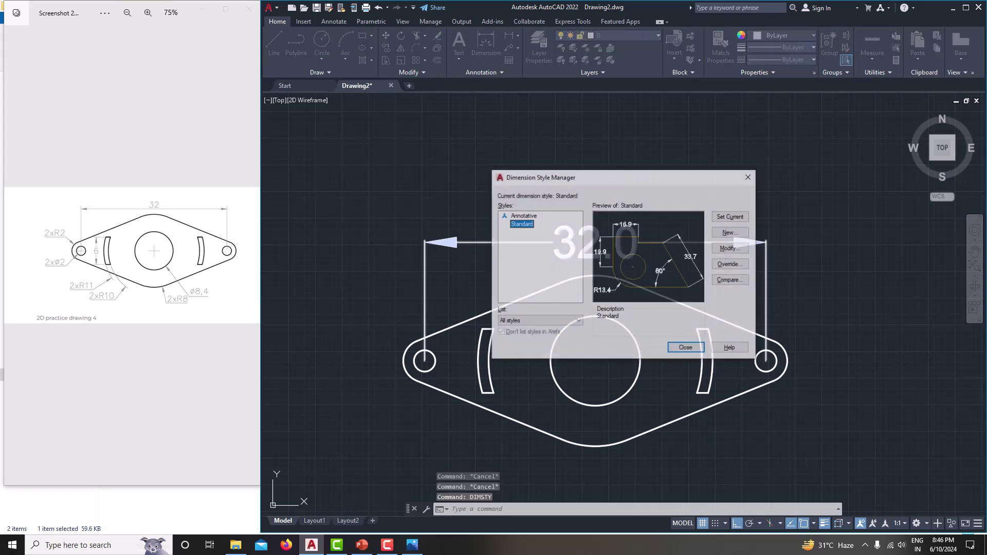
pyautogui.click(723, 246)
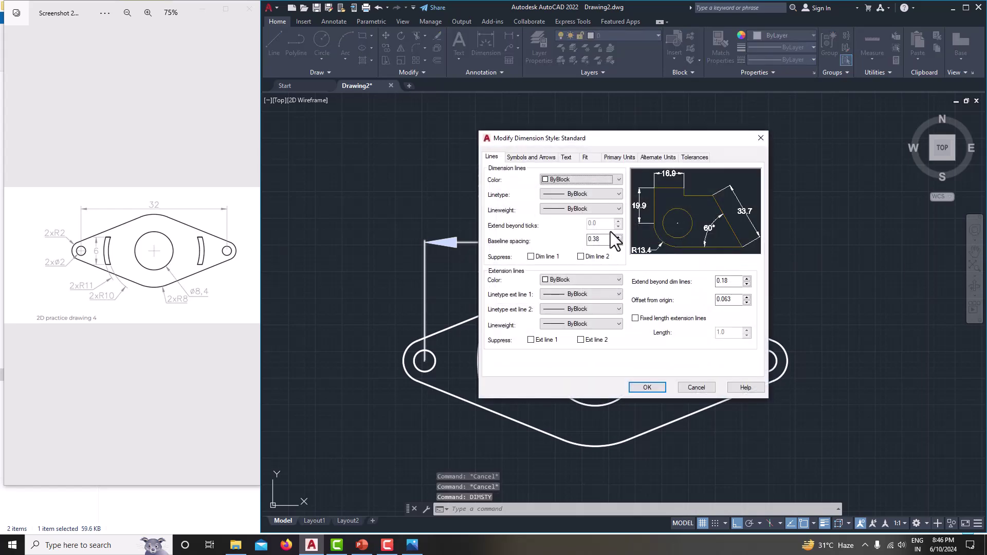
pyautogui.click(531, 157)
pyautogui.moveTo(517, 260); pyautogui.dragTo(477, 258)
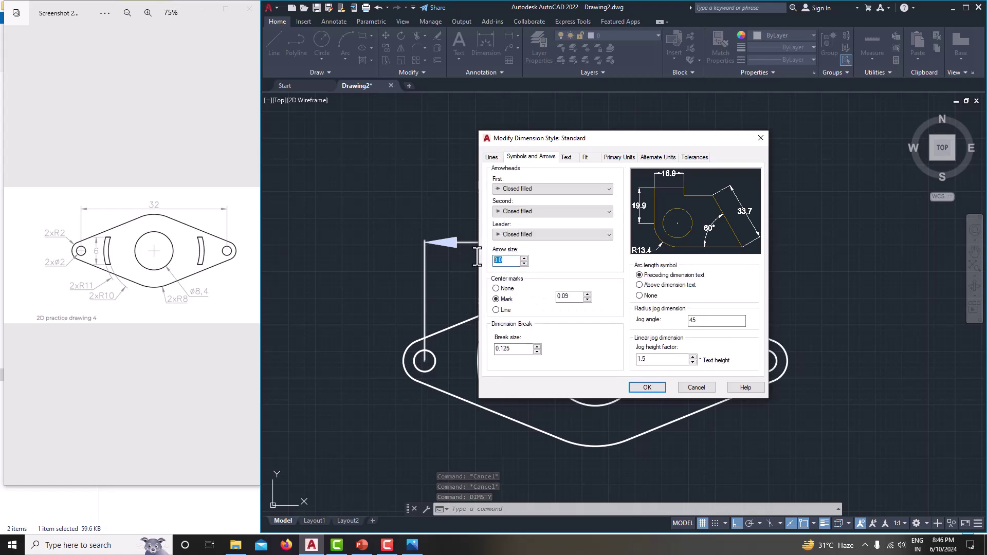
pyautogui.click(566, 158)
pyautogui.moveTo(606, 232); pyautogui.dragTo(547, 219)
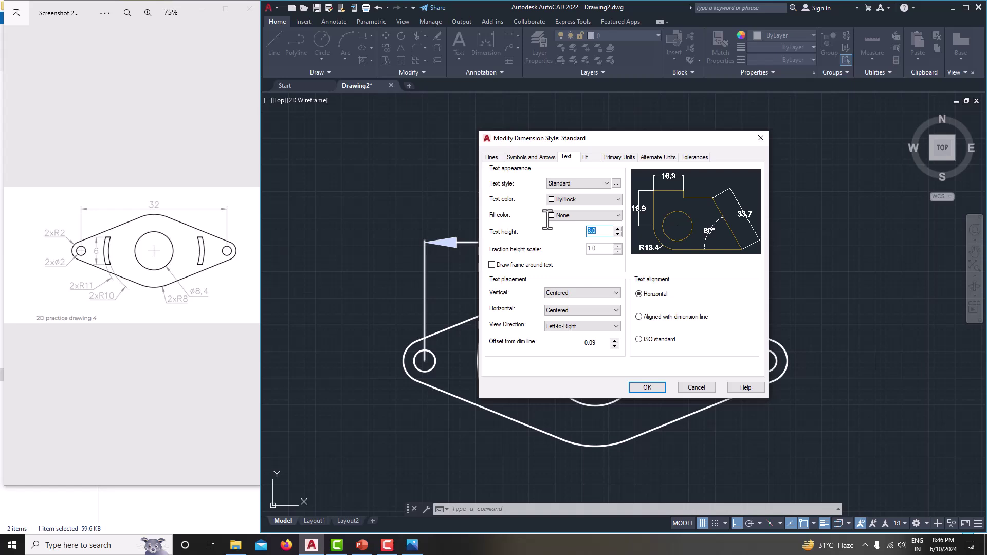
pyautogui.click(619, 157)
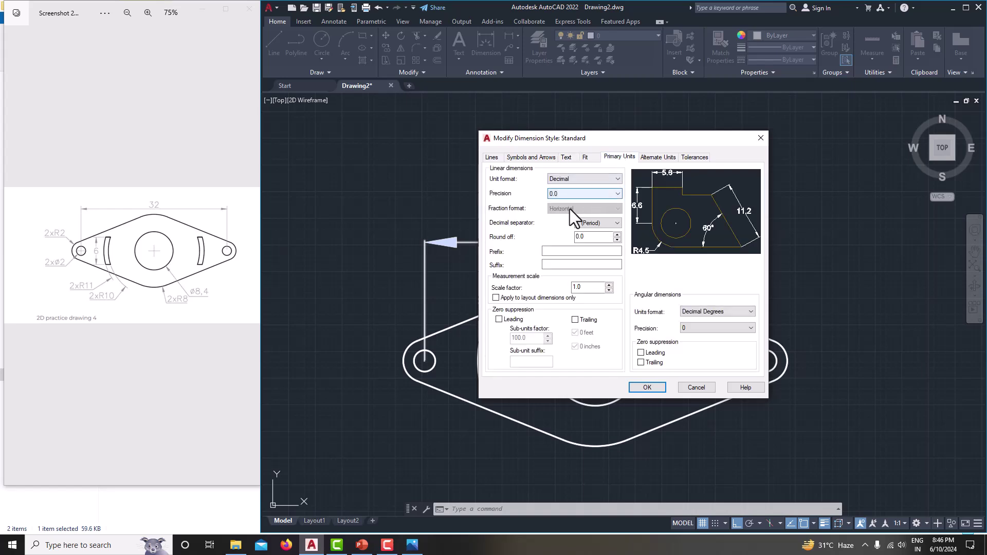
pyautogui.click(650, 387)
pyautogui.click(684, 349)
pyautogui.moveTo(684, 349)
pyautogui.mouseDown(button='middle')
pyautogui.moveTo(650, 287)
pyautogui.moveTo(690, 342)
pyautogui.moveTo(678, 339)
pyautogui.mouseUp(button='middle')
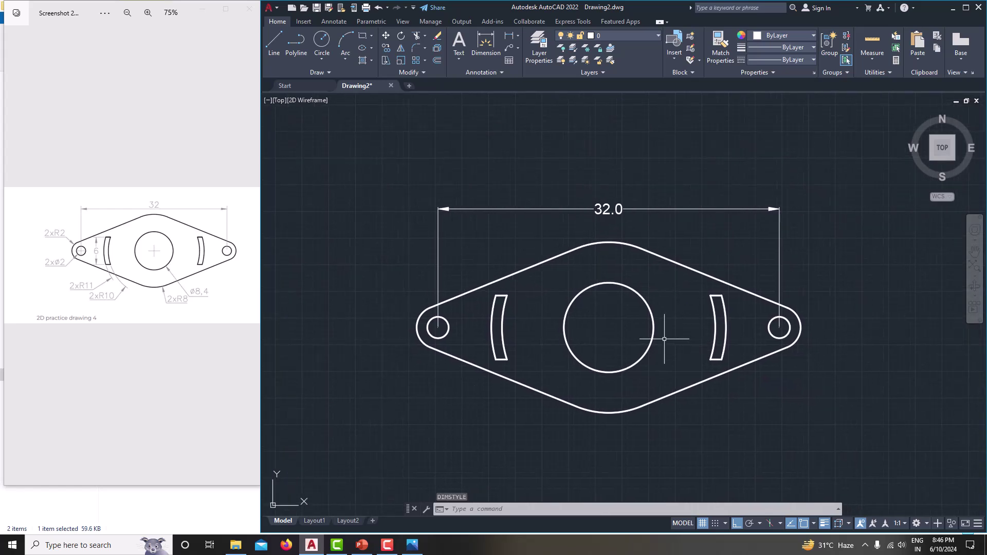
# - Add a radius dimension to the rounded outer arc at the plate's left end, placed outside the plate up and to the left
pyautogui.moveTo(485, 338); pyautogui.dragTo(506, 329, button='middle')
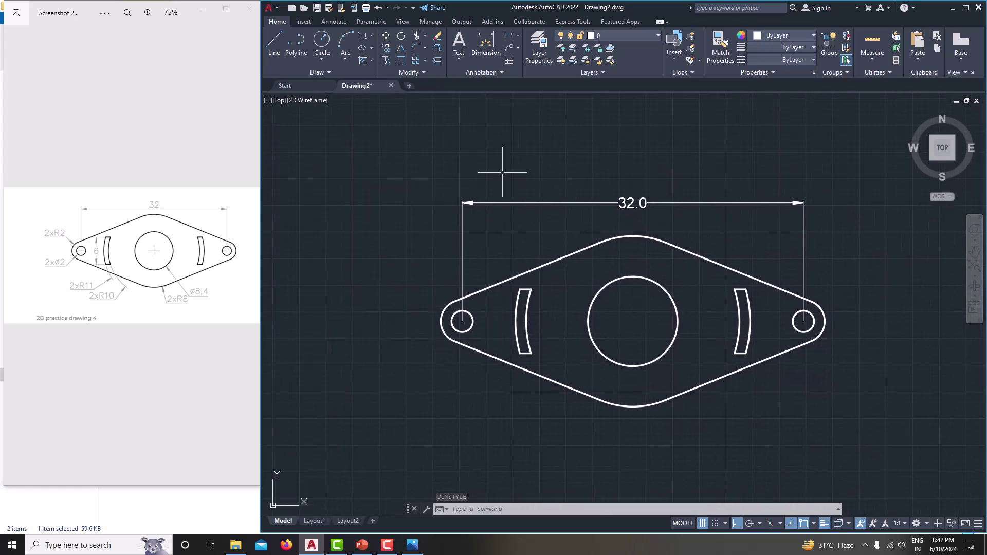
pyautogui.click(518, 35)
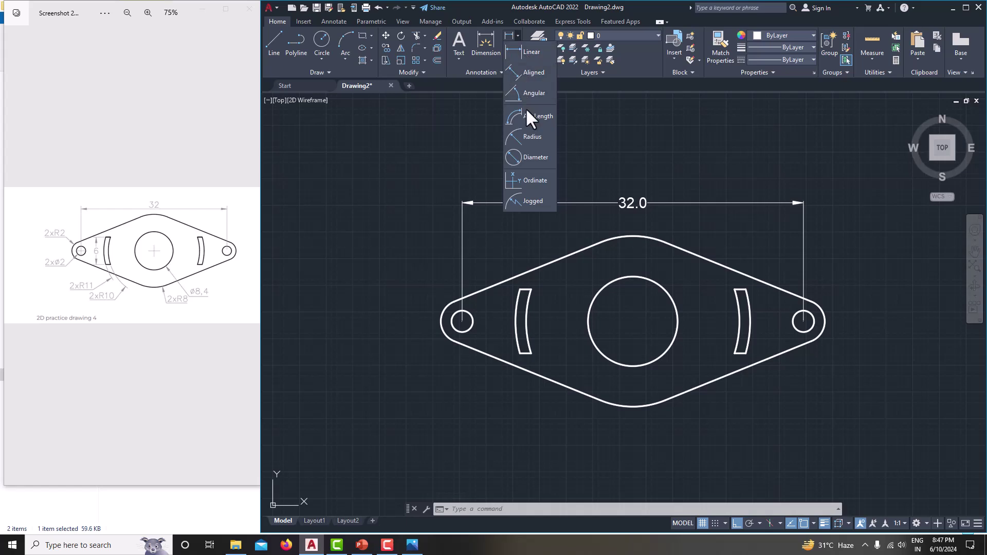
pyautogui.click(530, 137)
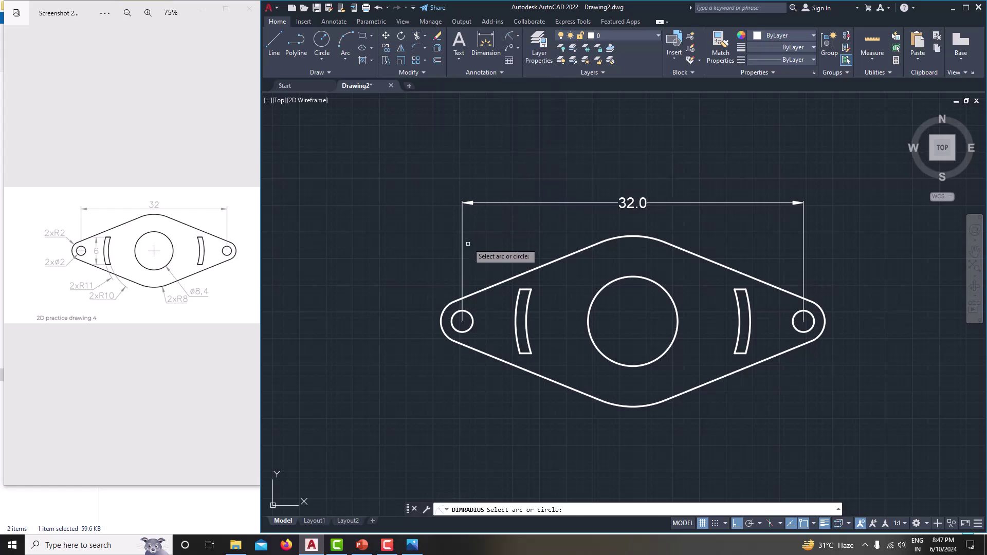
pyautogui.click(453, 315)
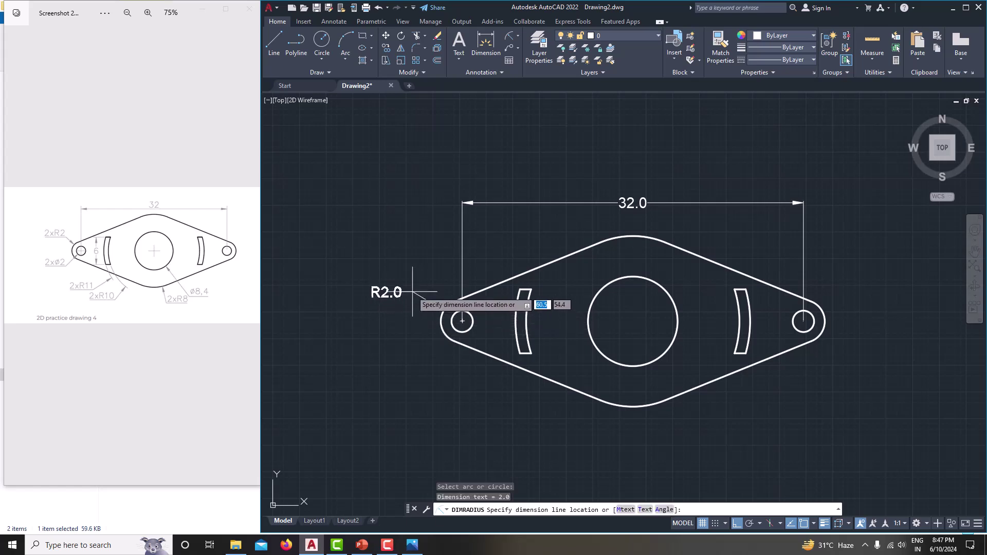
pyautogui.click(411, 284)
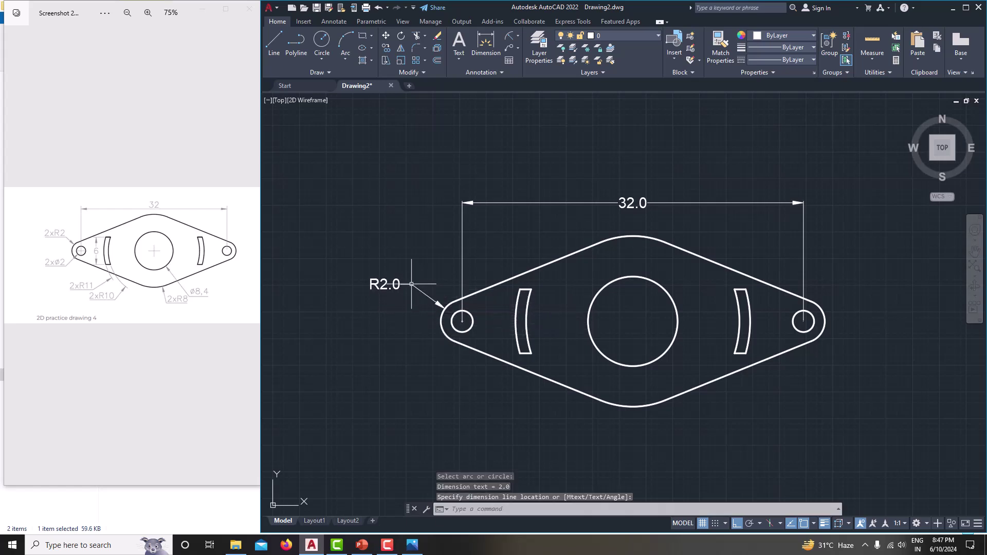
pyautogui.press('Escape')
# - Prefix the text of the left end arc's radius dimension with 2x
pyautogui.doubleClick(385, 285)
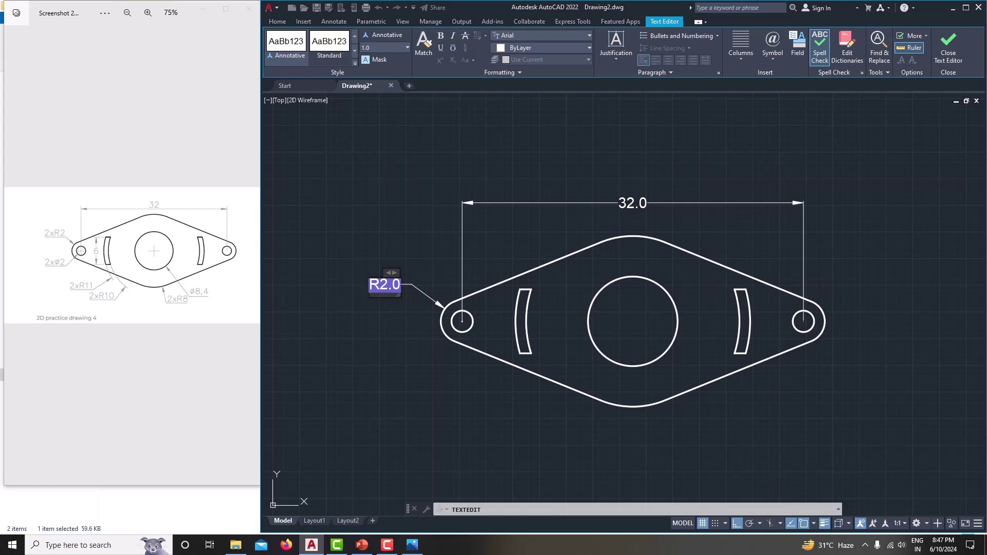
pyautogui.write('zx')
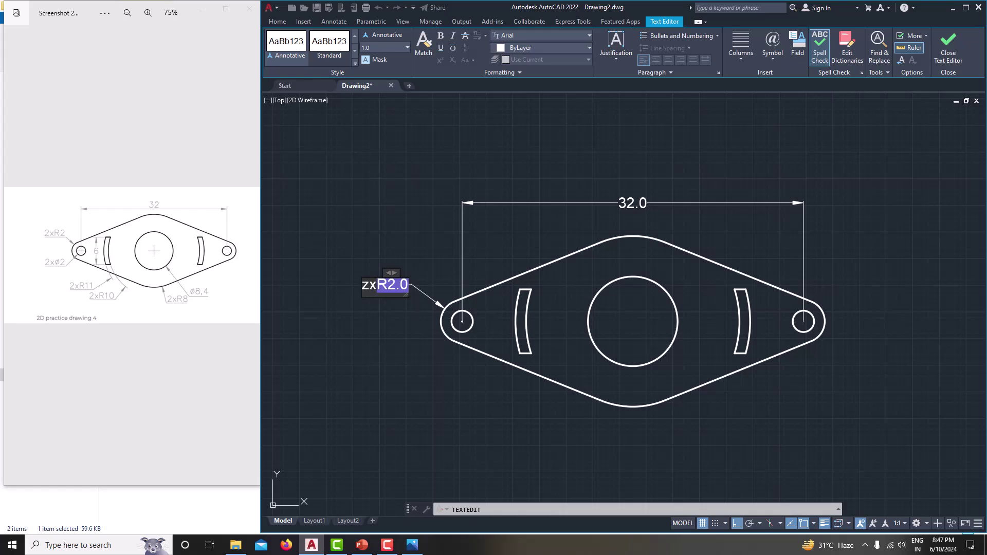
pyautogui.press('BackSpace')
pyautogui.press('BackSpace')
pyautogui.write('2x')
pyautogui.click(371, 220)
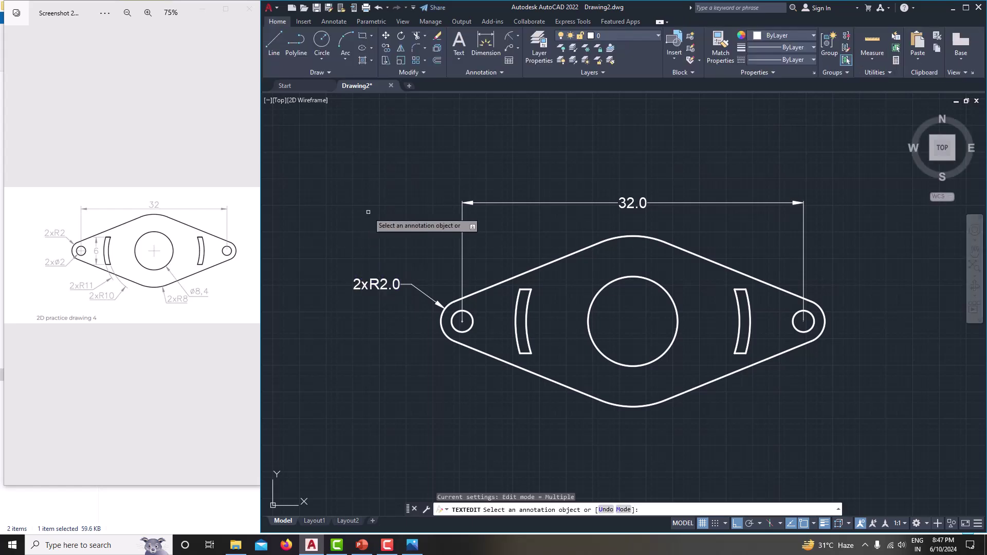
pyautogui.moveTo(453, 358); pyautogui.dragTo(436, 301, button='middle')
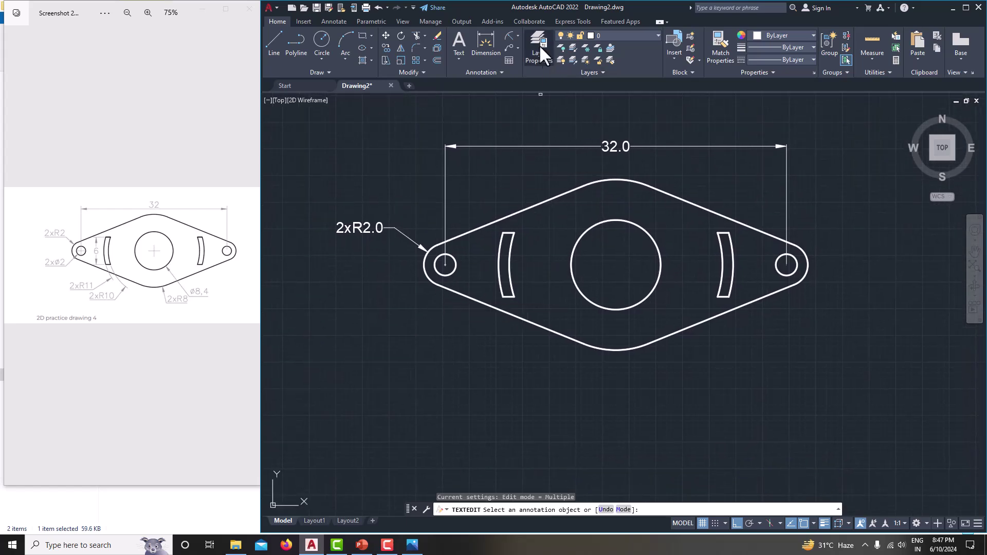
pyautogui.click(509, 36)
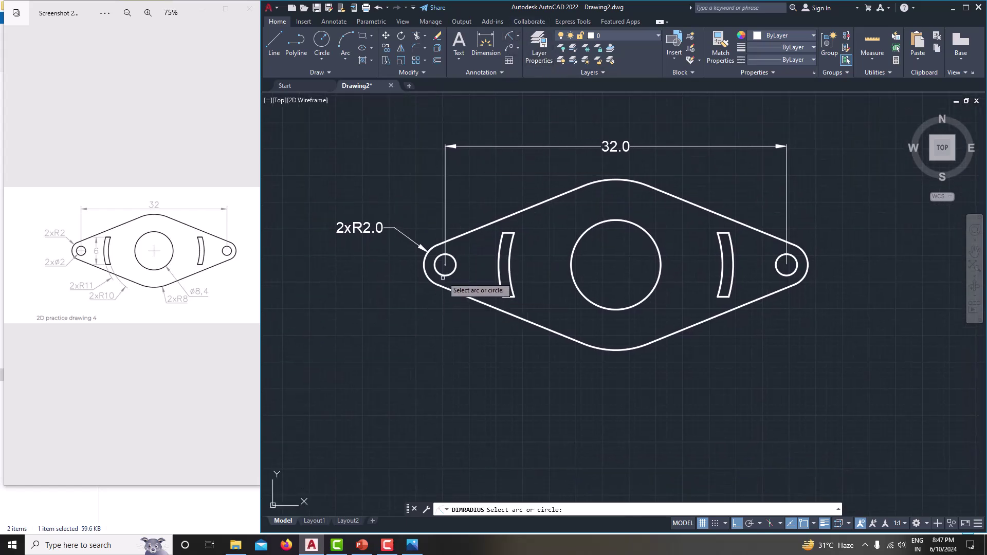
pyautogui.click(443, 274)
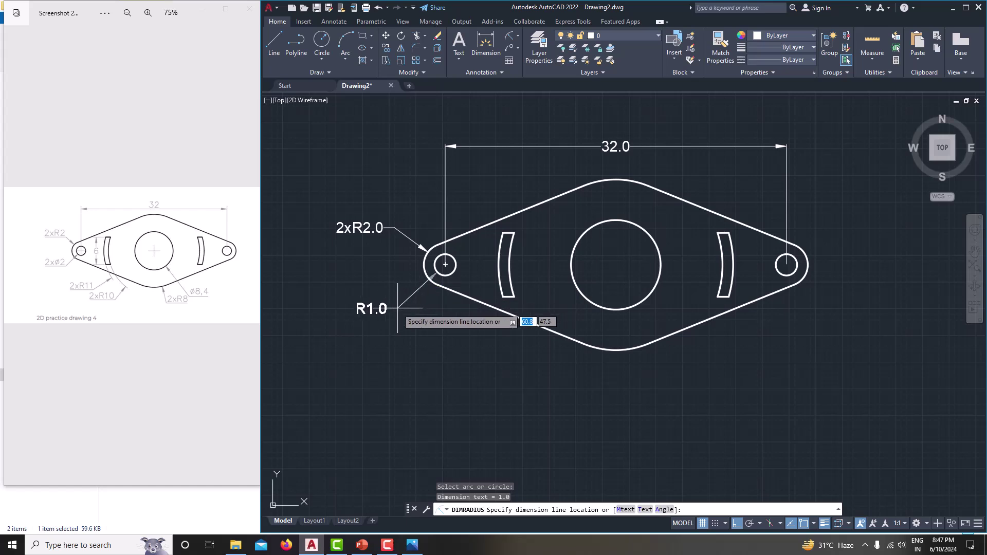
pyautogui.click(368, 303)
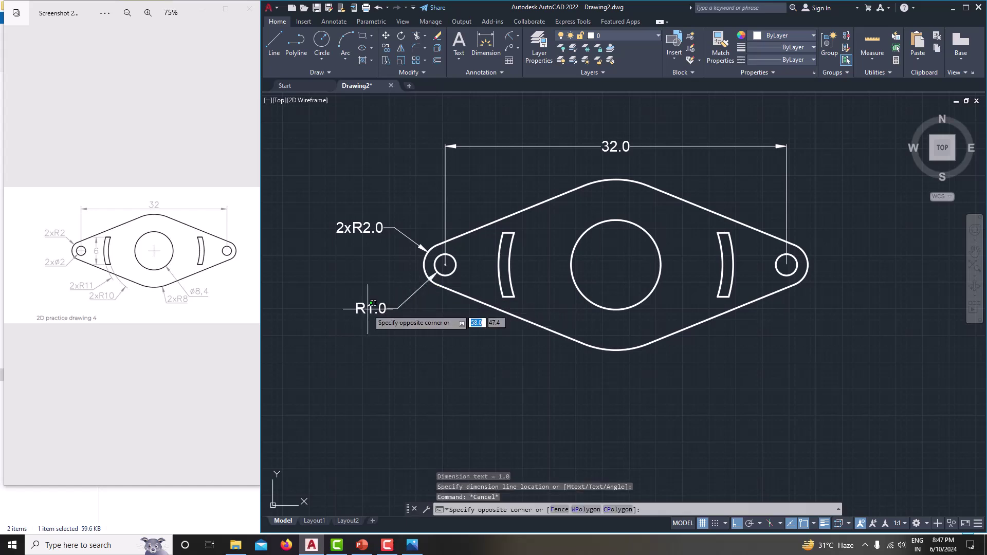
pyautogui.press('Escape')
pyautogui.doubleClick(370, 308)
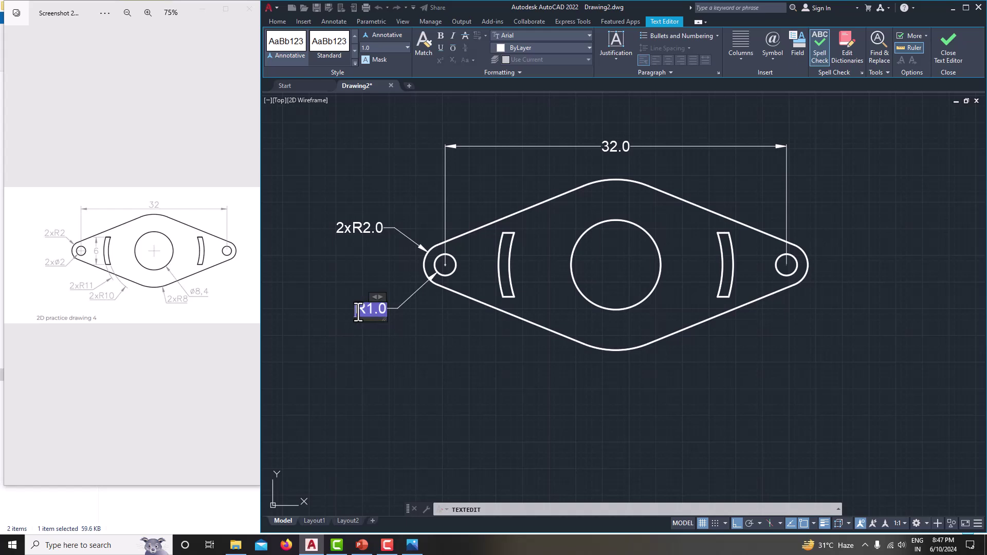
pyautogui.click(391, 339)
pyautogui.click(380, 310)
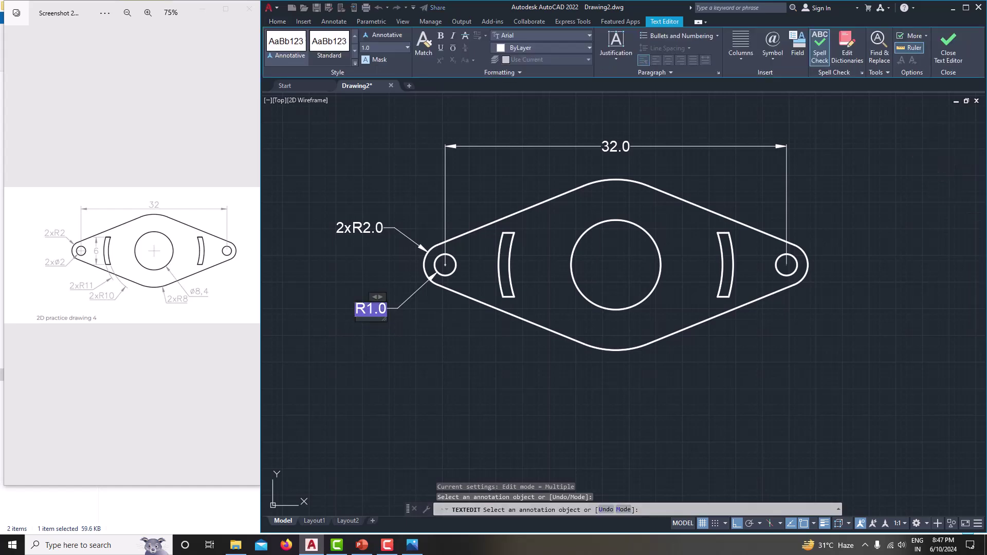
pyautogui.click(398, 335)
pyautogui.click(375, 309)
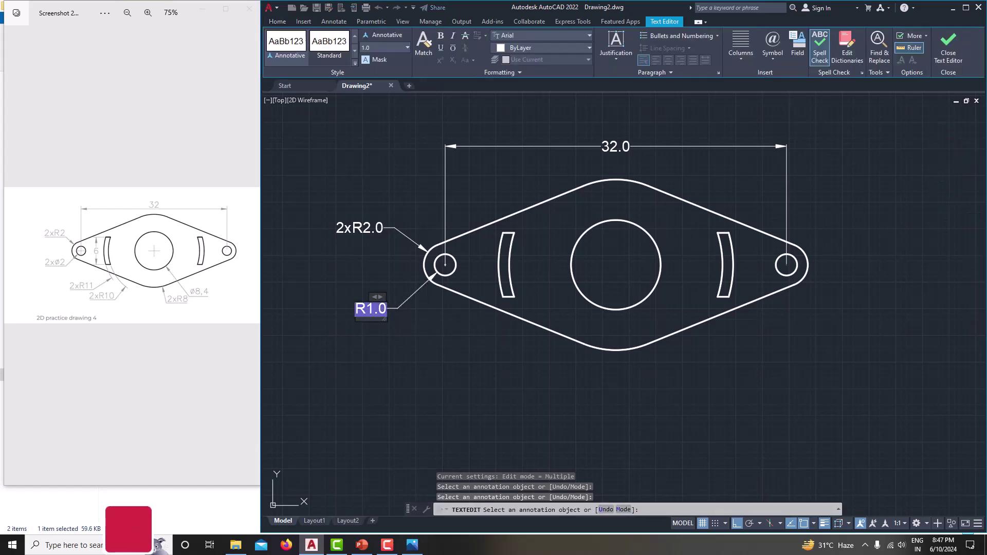
pyautogui.click(407, 319)
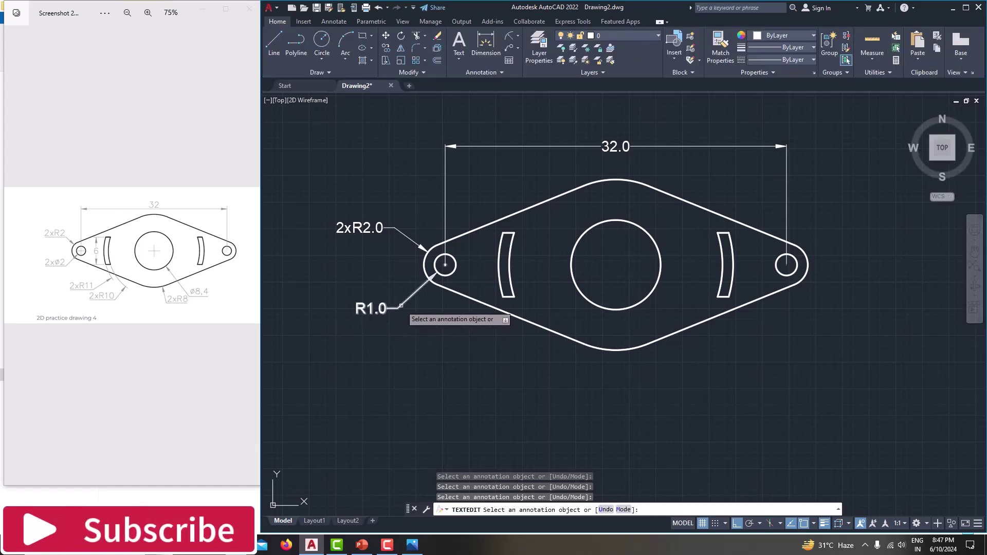
pyautogui.click(401, 306)
pyautogui.click(408, 316)
pyautogui.press('Escape')
pyautogui.press('Escape')
pyautogui.press('Escape')
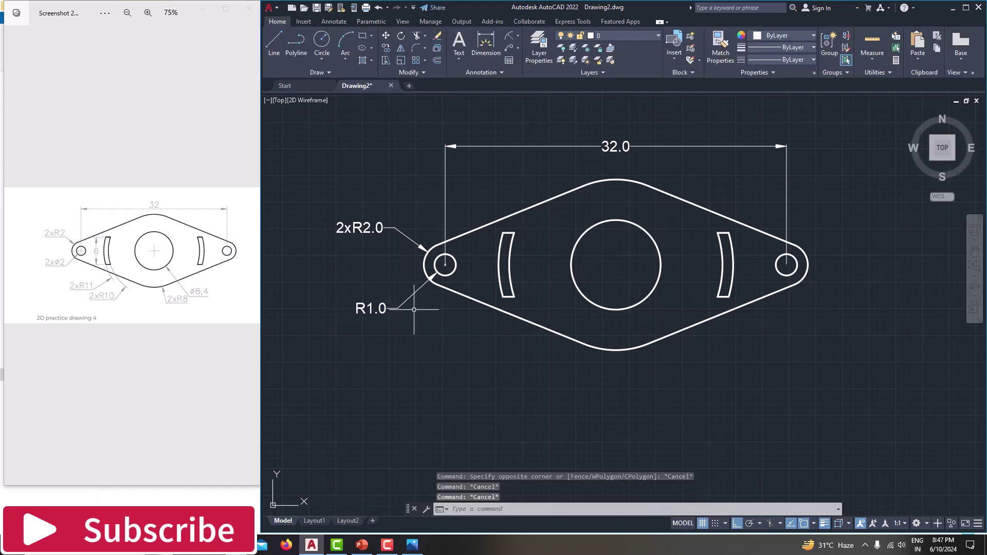
pyautogui.click(406, 301)
pyautogui.press('Delete')
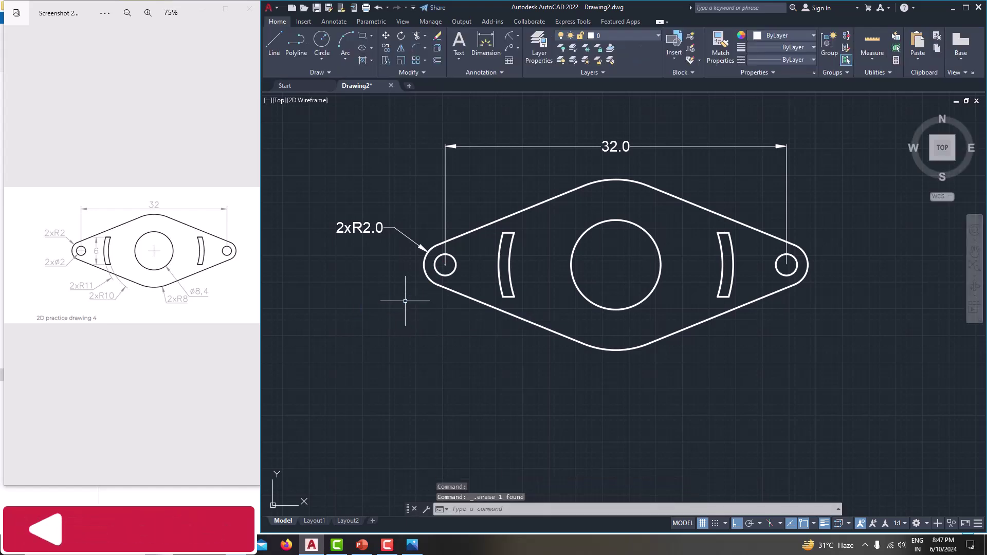
# - Add a diameter dimension to the left small hole, placed outside the plate down and to the left
pyautogui.click(516, 35)
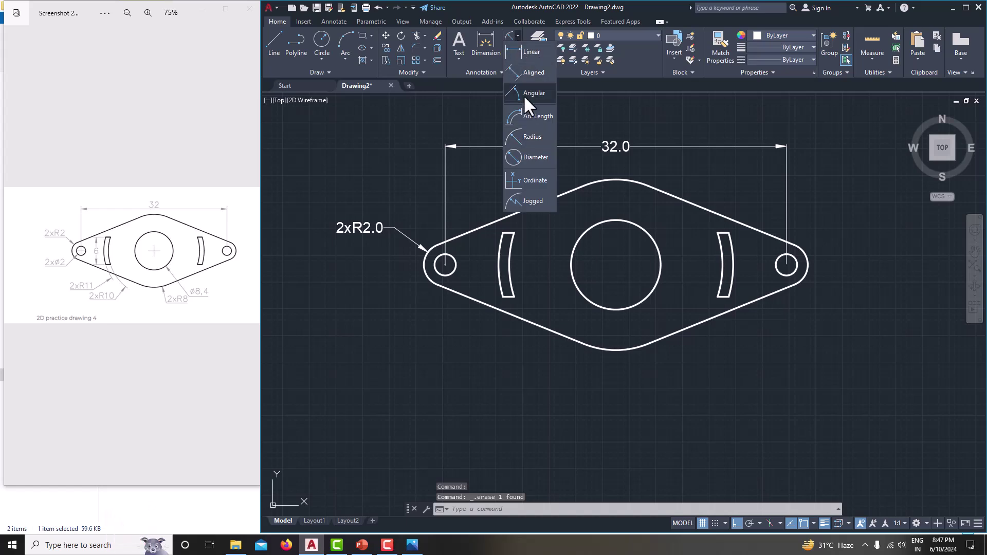
pyautogui.click(525, 148)
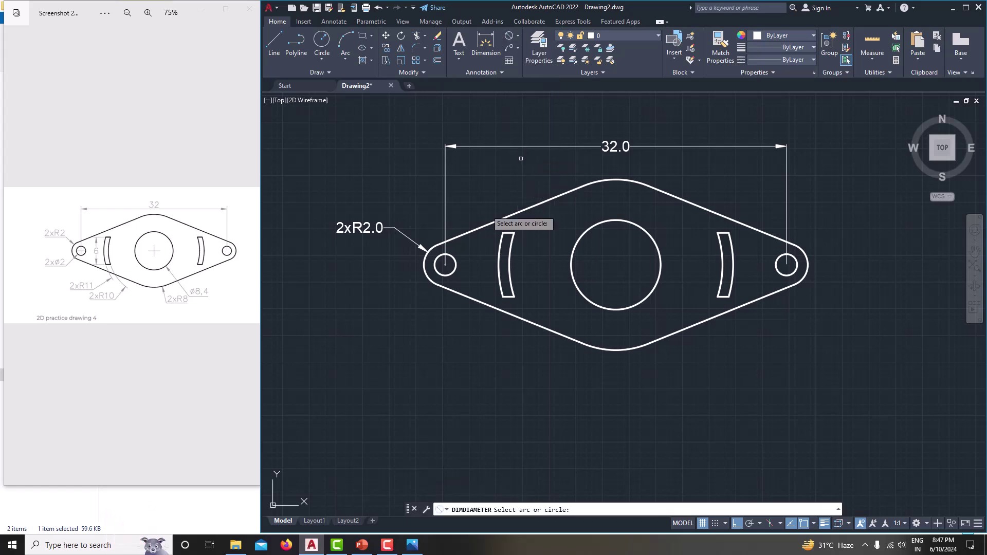
pyautogui.click(438, 274)
pyautogui.click(363, 296)
pyautogui.press('Escape')
# - Prefix the text of the left small hole's diameter dimension with 2x
pyautogui.doubleClick(363, 296)
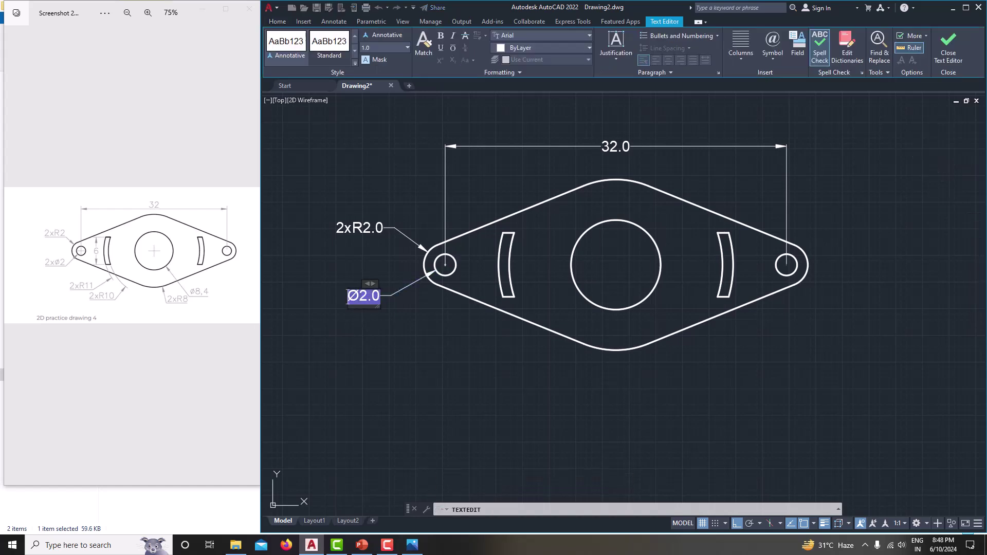
pyautogui.press('Home')
pyautogui.write('2x')
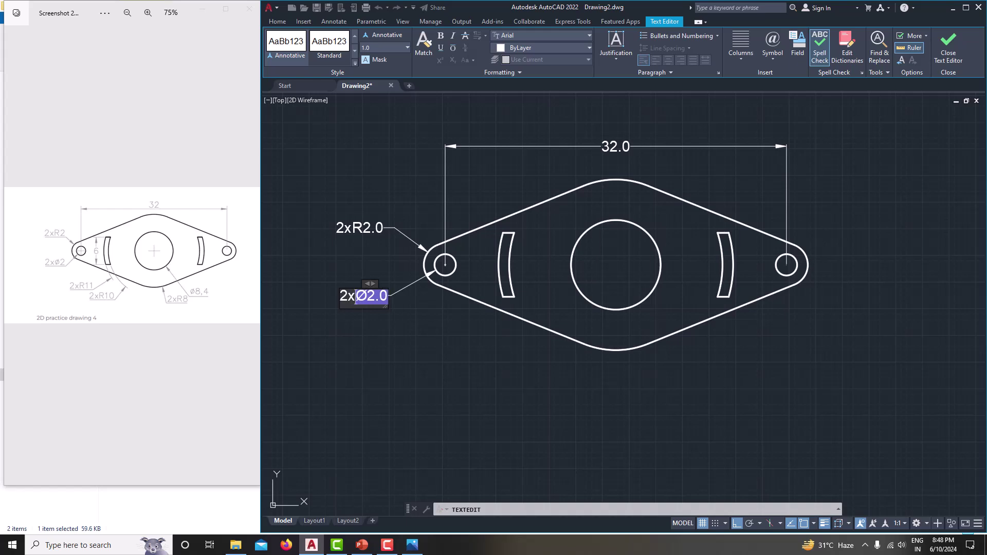
pyautogui.click(363, 323)
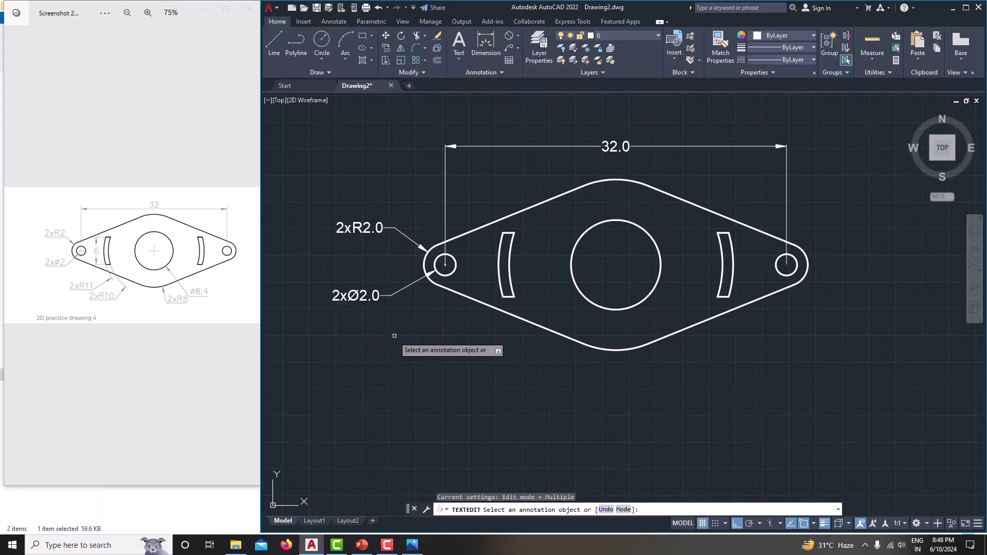
# - Add a vertical linear dimension for the height of the left curved slot, placed just to the slot's left
pyautogui.click(519, 34)
pyautogui.click(530, 52)
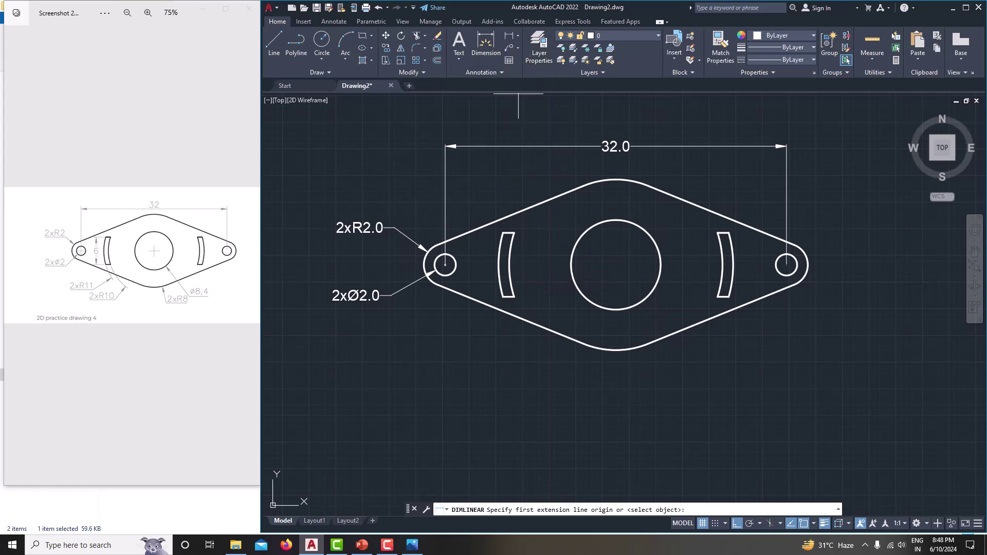
pyautogui.click(502, 230)
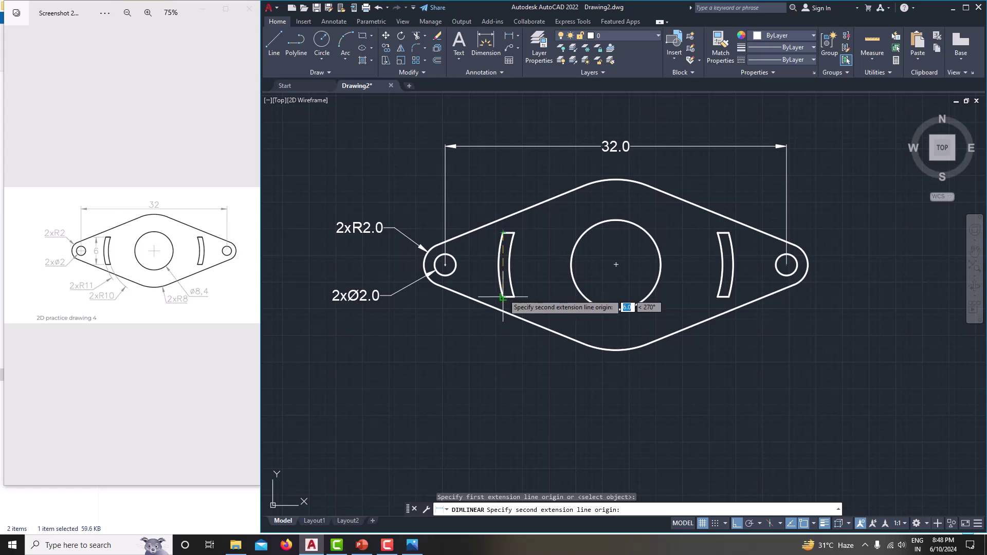
pyautogui.click(502, 297)
pyautogui.click(479, 278)
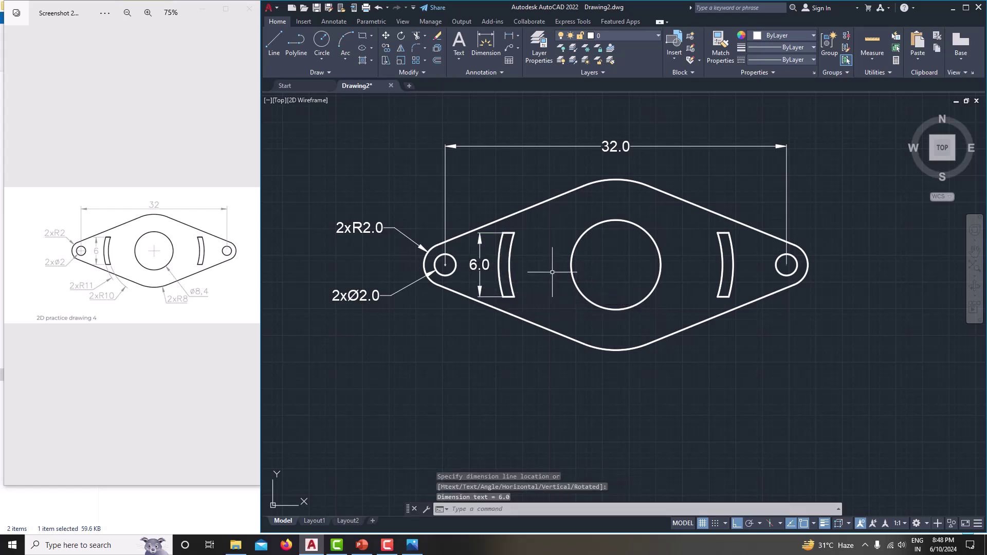
# - Add a radius dimension to the left slot's inner arc, nearer the plate's centre, placed outside the plate down and to the left
pyautogui.moveTo(545, 267); pyautogui.dragTo(540, 276, button='middle')
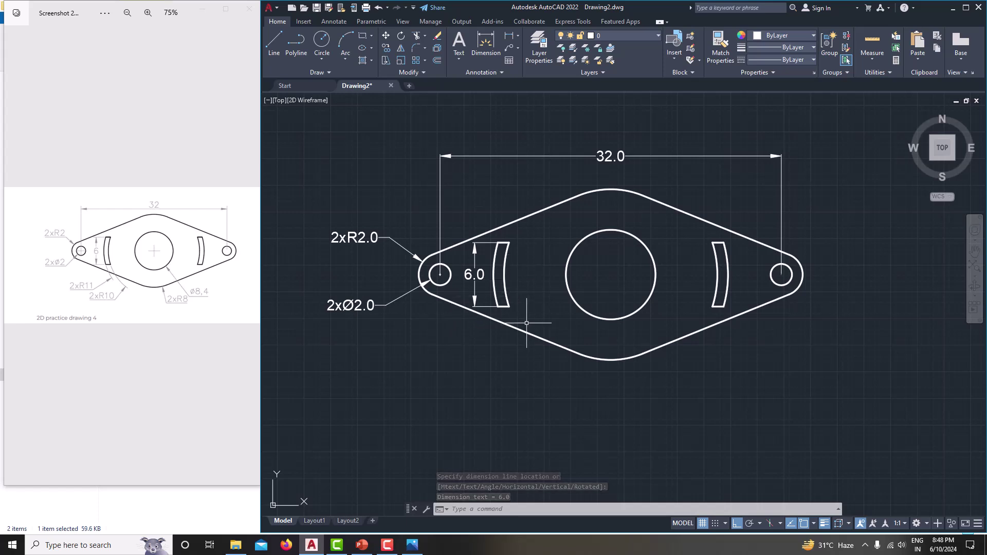
pyautogui.click(517, 35)
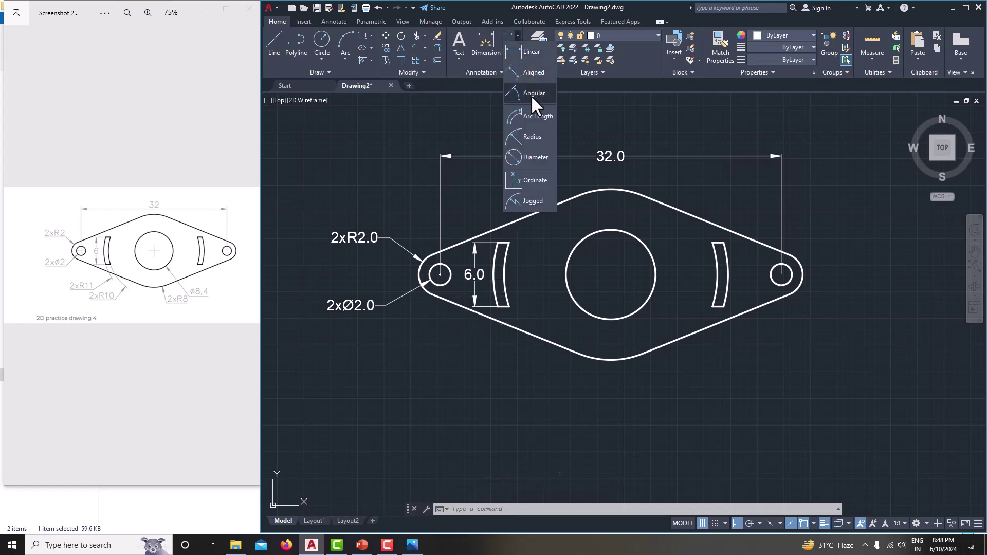
pyautogui.click(531, 137)
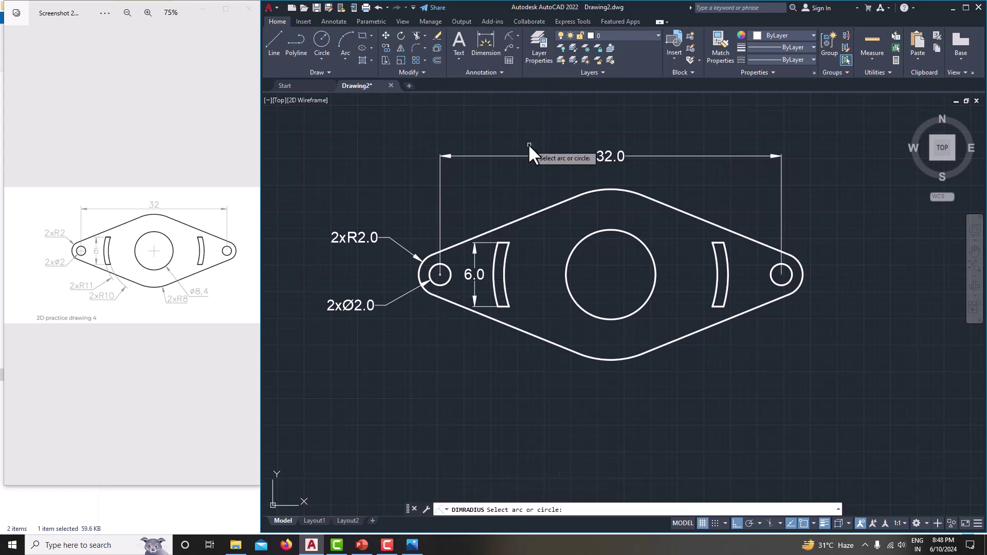
pyautogui.click(505, 286)
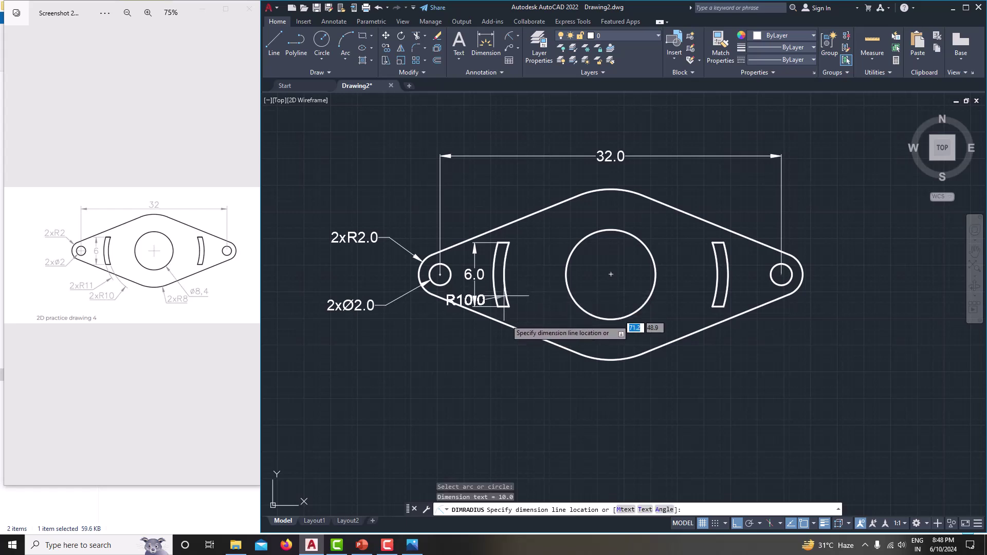
pyautogui.click(523, 368)
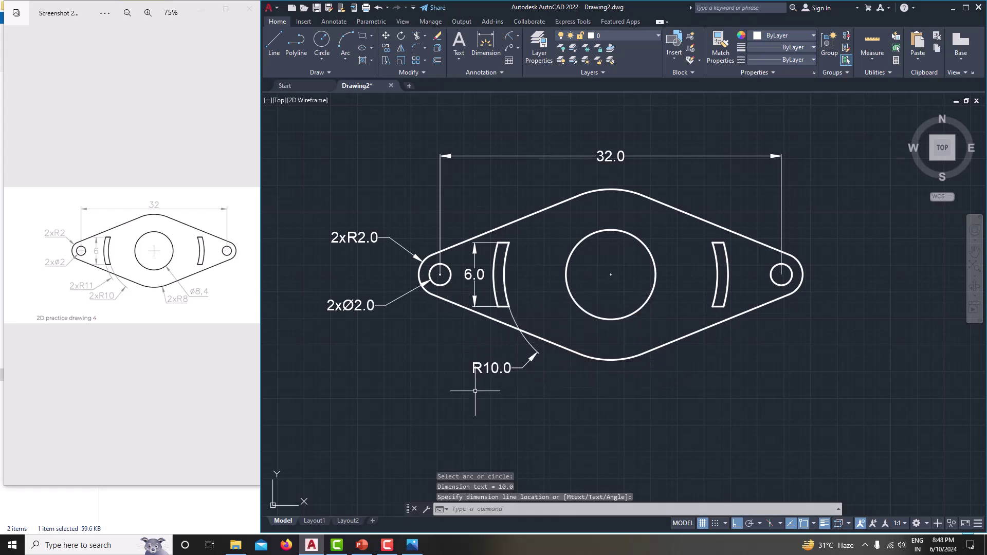
pyautogui.press('Escape')
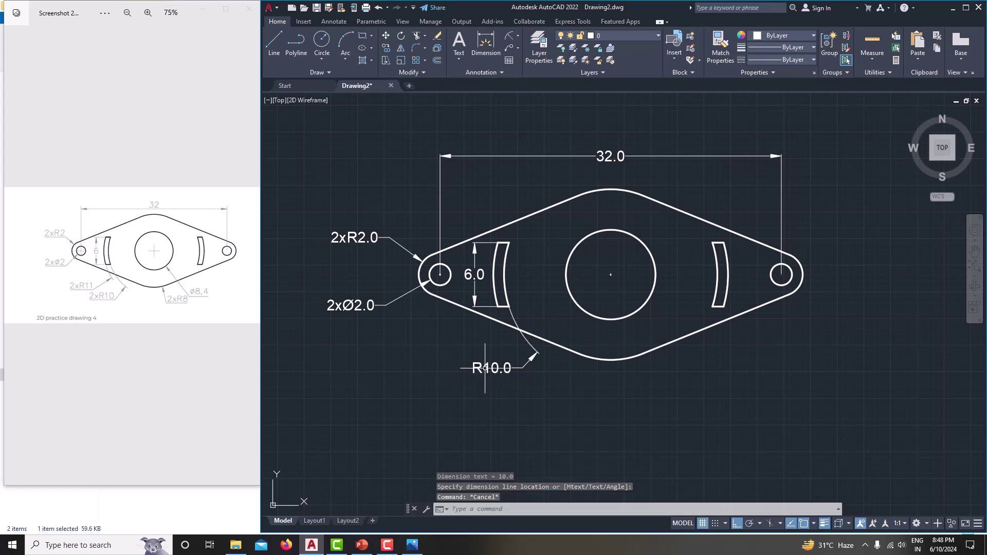
# - Prefix the text of the left slot's inner arc radius dimension with 2x
pyautogui.click(490, 362)
pyautogui.press('Escape')
pyautogui.click(492, 367)
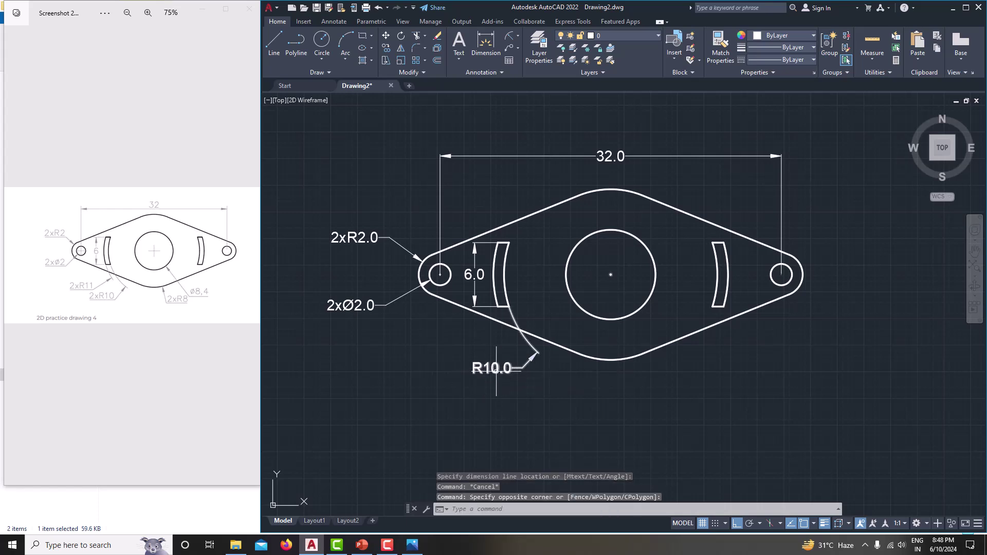
pyautogui.doubleClick(492, 368)
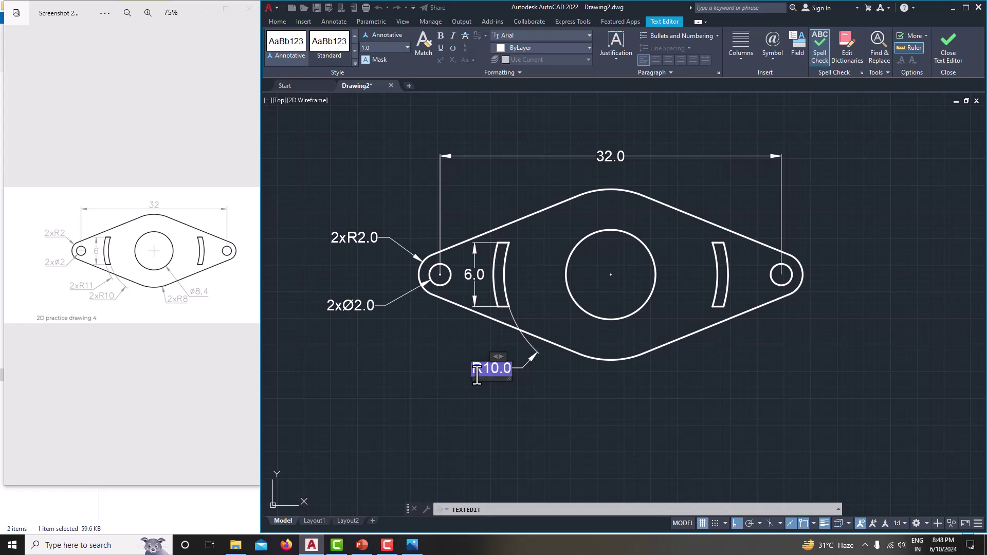
pyautogui.write('2x')
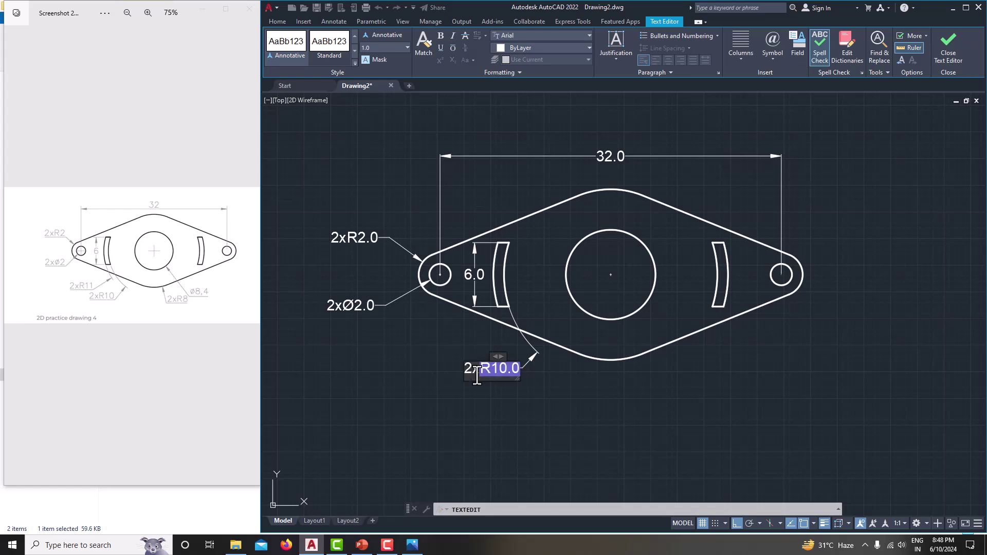
pyautogui.click(478, 401)
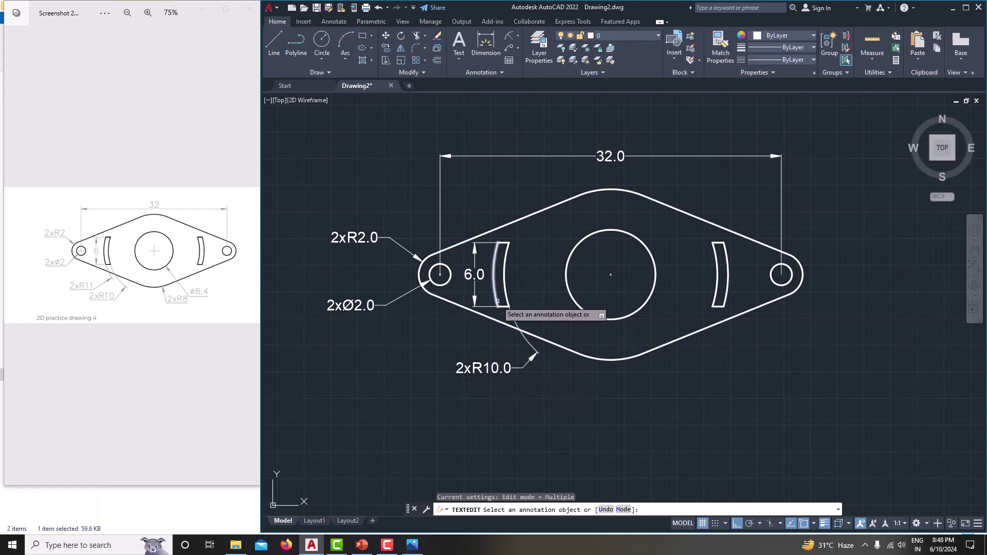
# - Add a radius dimension to the left slot's outer arc, placed outside the plate just above the inner arc's radius dimension
pyautogui.click(509, 48)
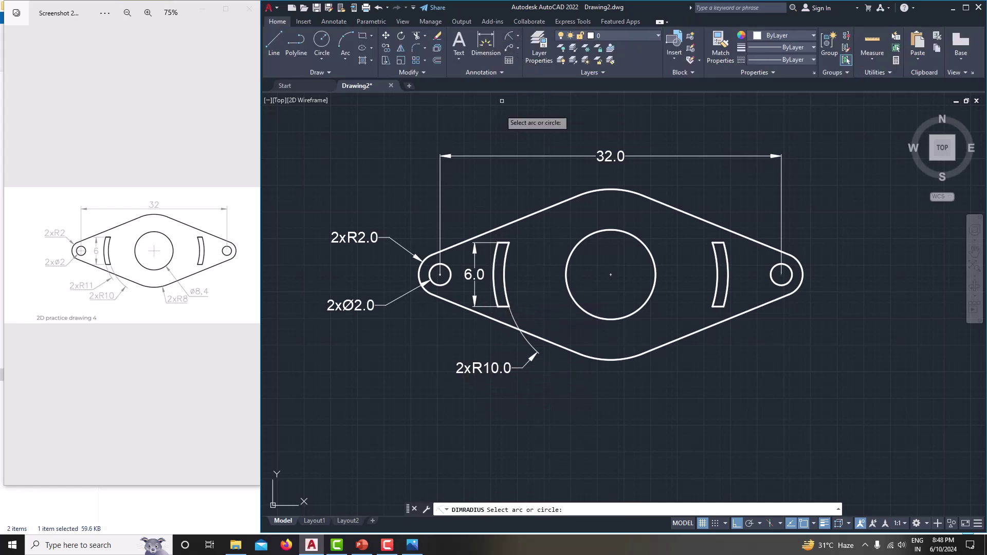
pyautogui.click(496, 296)
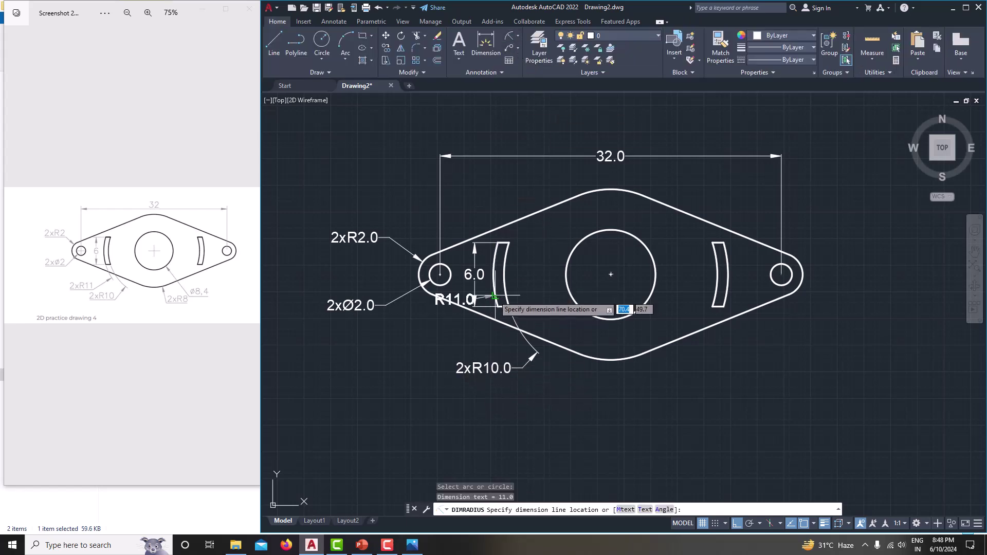
pyautogui.click(478, 342)
pyautogui.press('Escape')
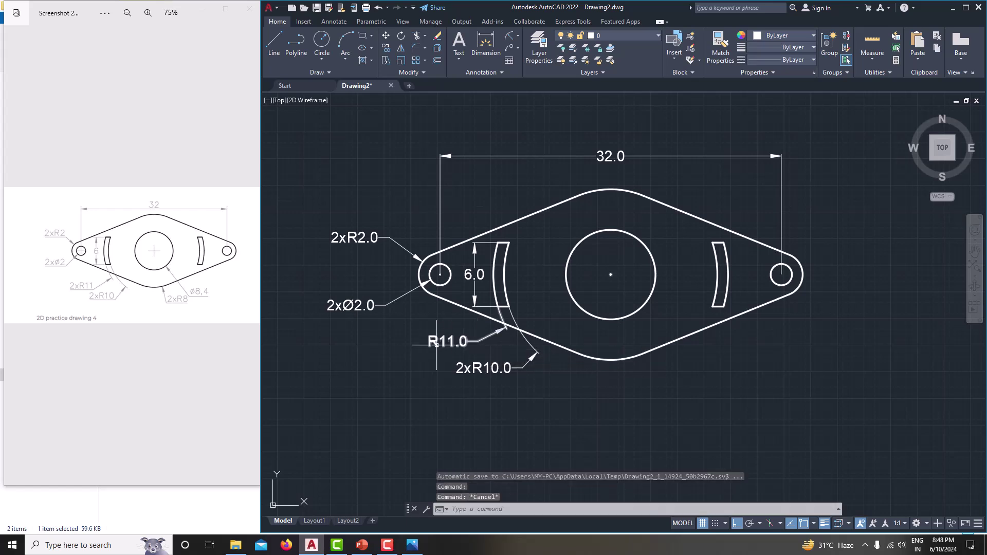
# - Prefix the text of the left slot's outer arc radius dimension with 2x
pyautogui.doubleClick(435, 342)
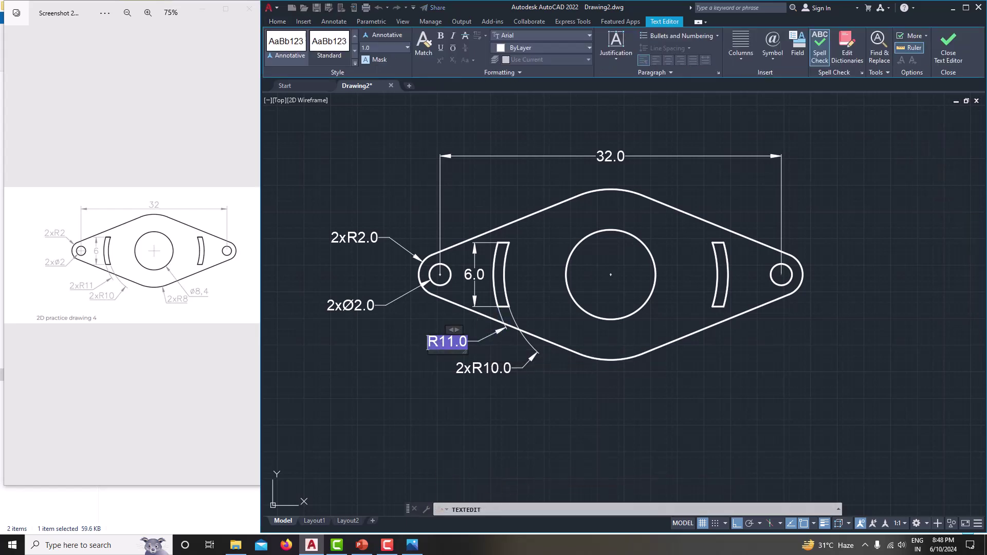
pyautogui.click(433, 344)
pyautogui.write('2')
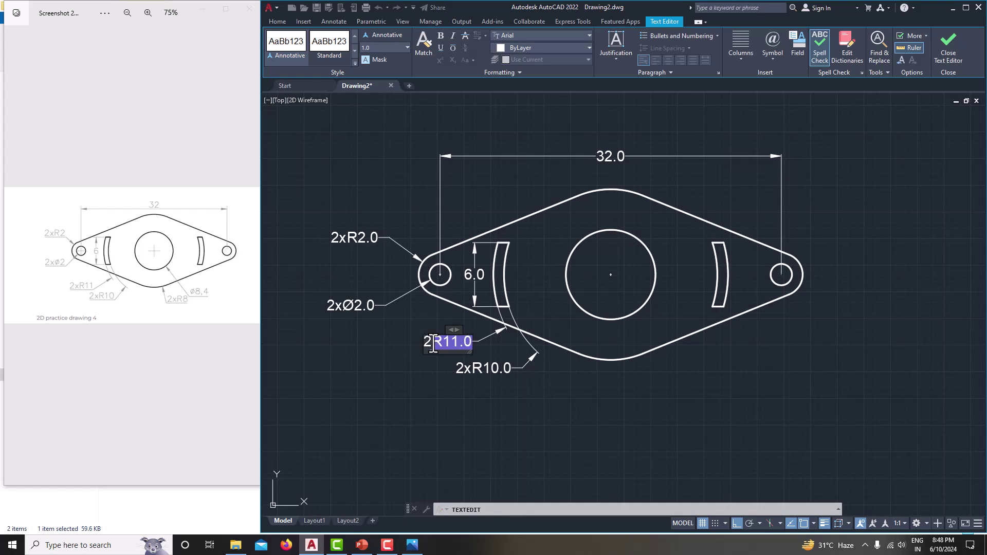
pyautogui.write('x')
pyautogui.click(436, 382)
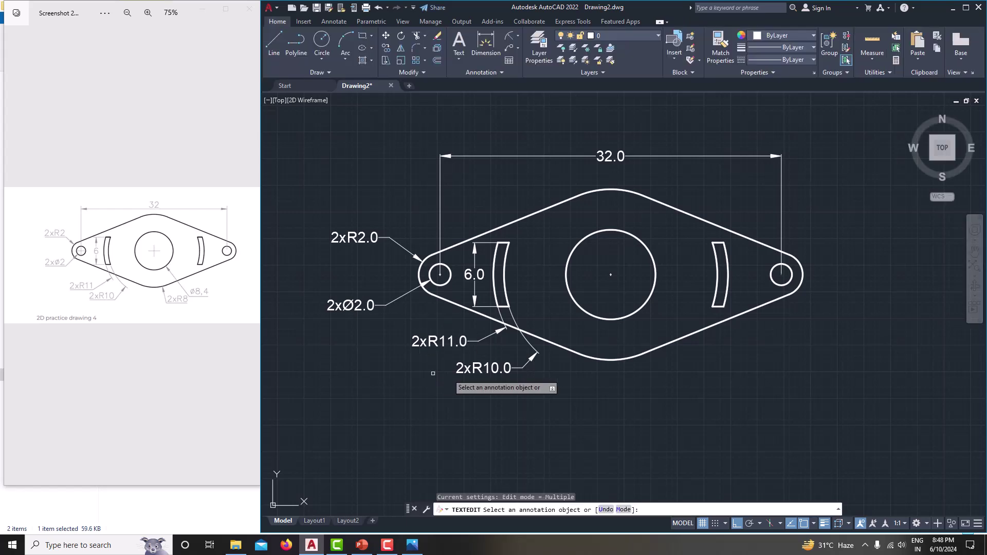
# - Add a radius dimension to the rounded arc at the plate's bottom, placed below the plate
pyautogui.click(511, 37)
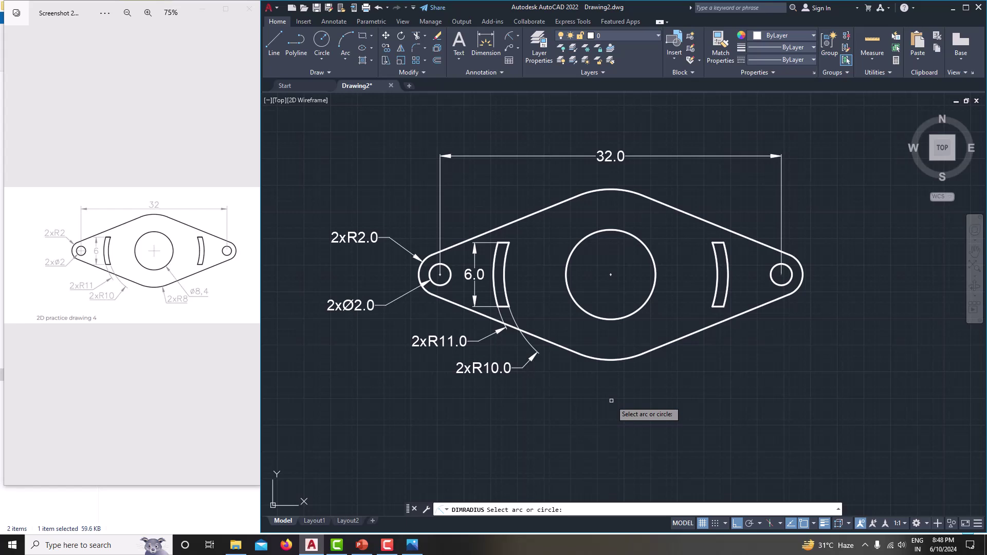
pyautogui.click(619, 361)
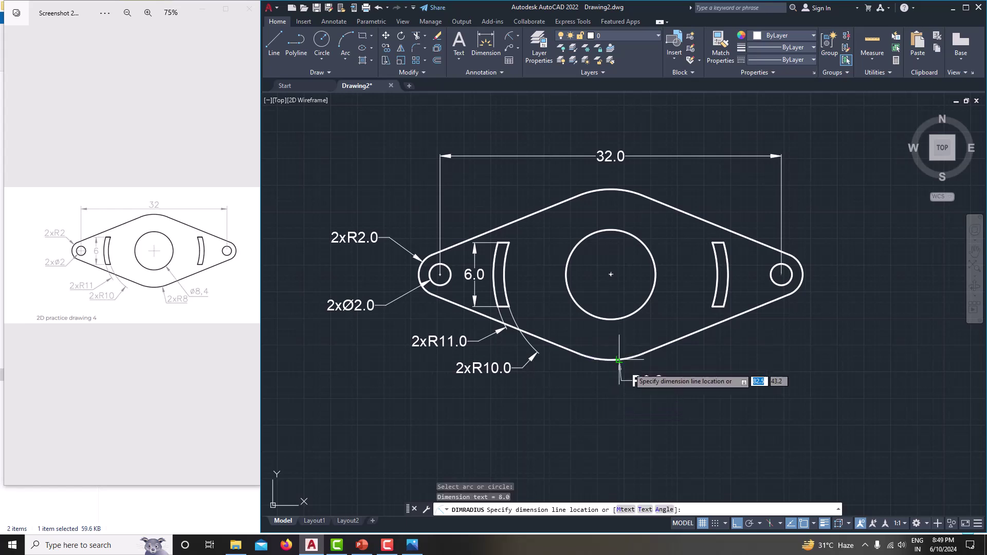
pyautogui.click(628, 401)
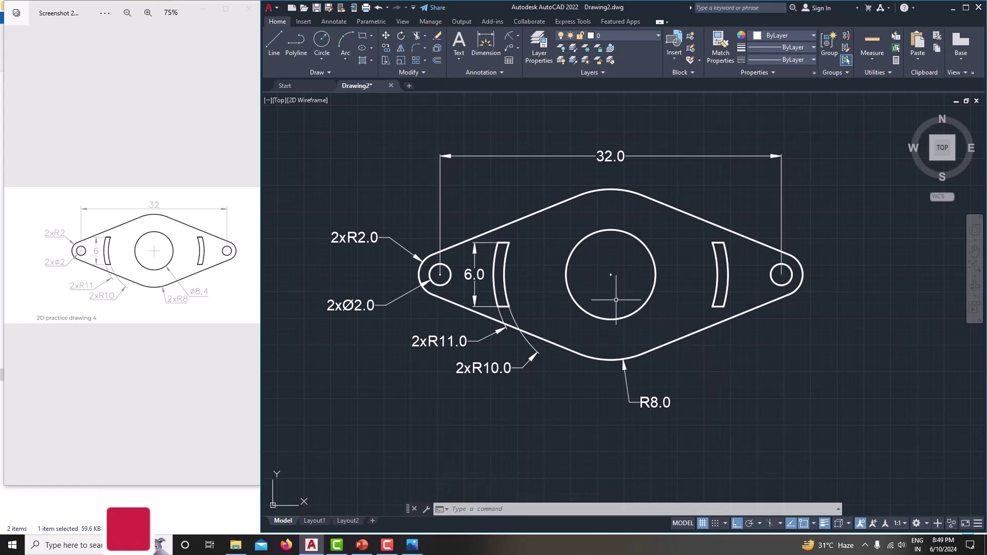
# - Add a diameter dimension to the large centre hole, placed outside the plate down and to the right
pyautogui.click(517, 35)
pyautogui.click(534, 156)
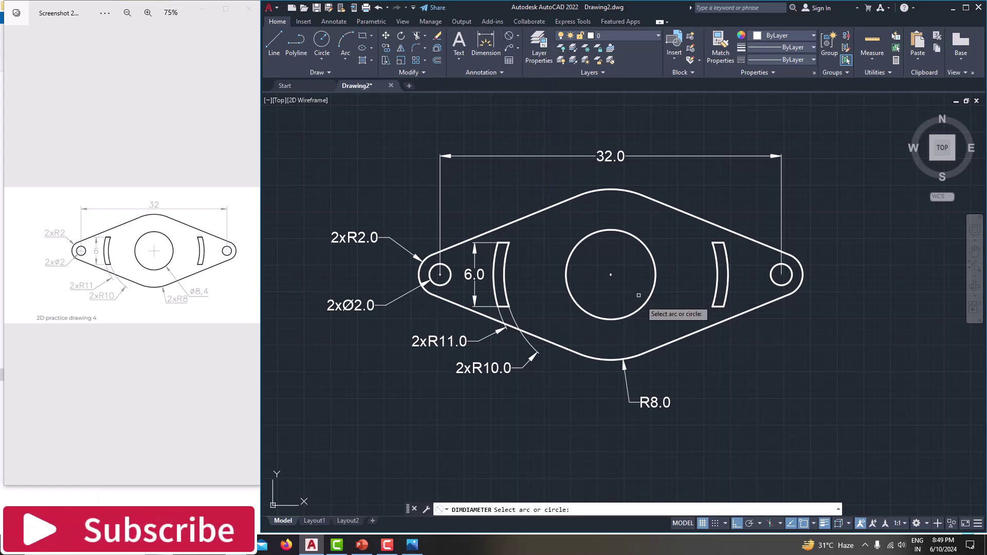
pyautogui.click(649, 310)
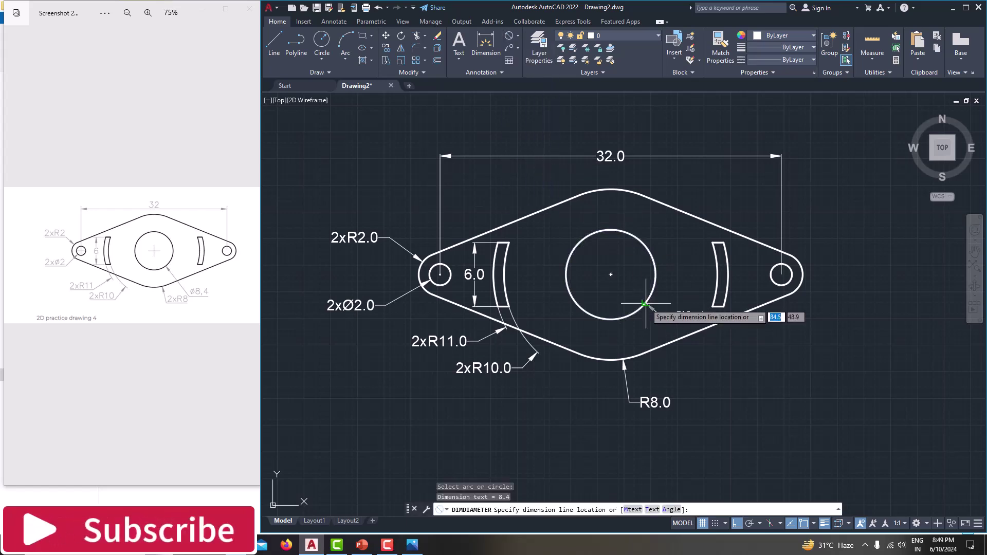
pyautogui.click(719, 371)
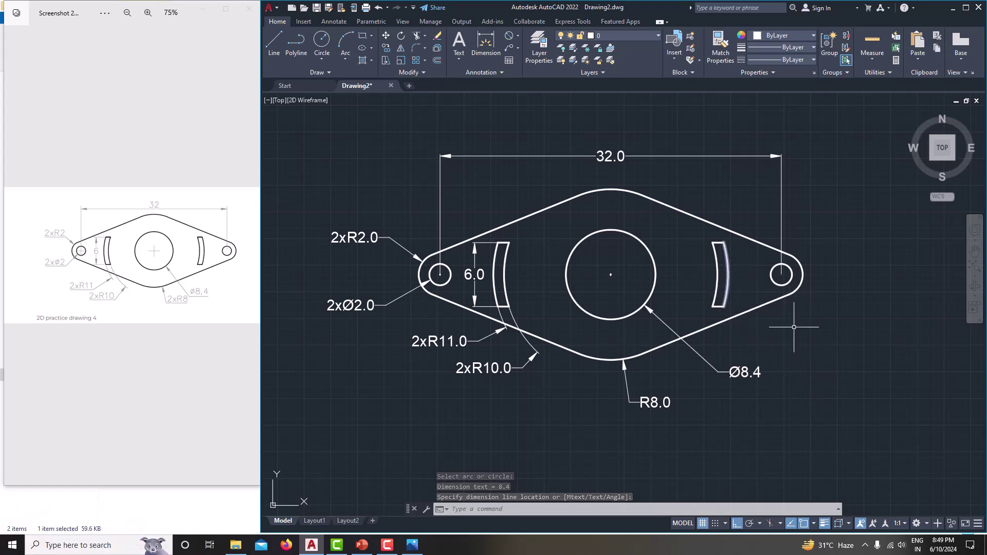
# - Add a centre mark to the large centre hole
pyautogui.moveTo(787, 353); pyautogui.dragTo(812, 362, button='middle')
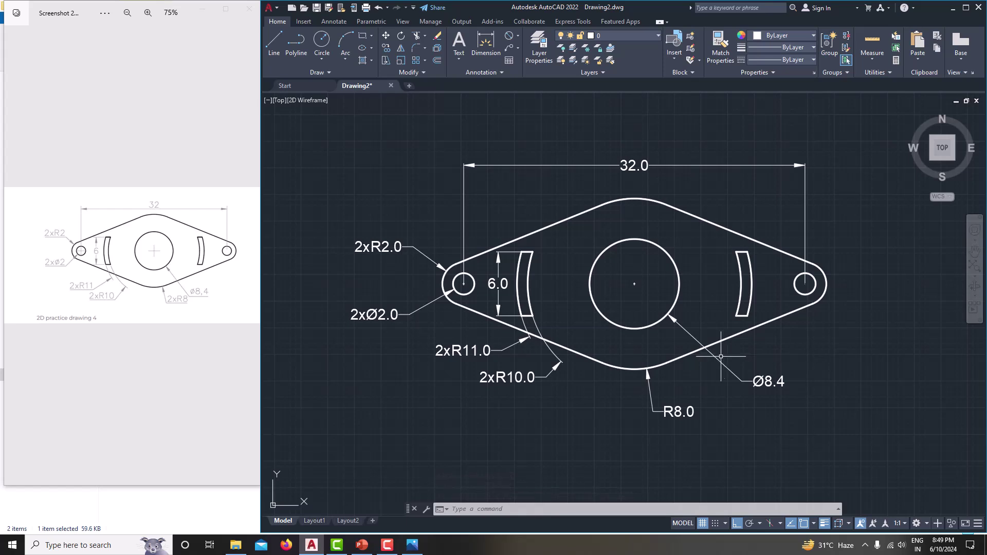
pyautogui.scroll(-2, 756, 380)
pyautogui.moveTo(756, 380); pyautogui.dragTo(670, 352, button='middle')
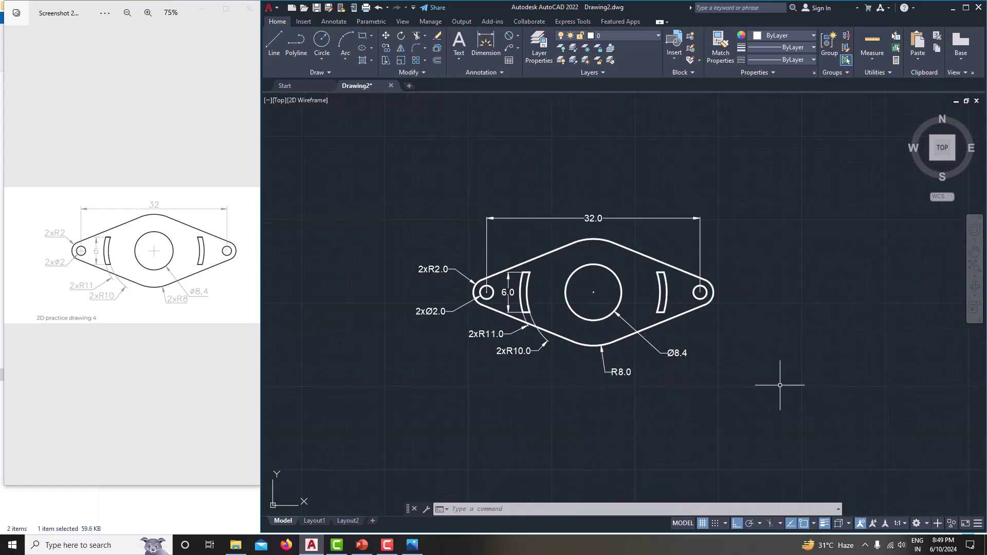
pyautogui.press('Escape')
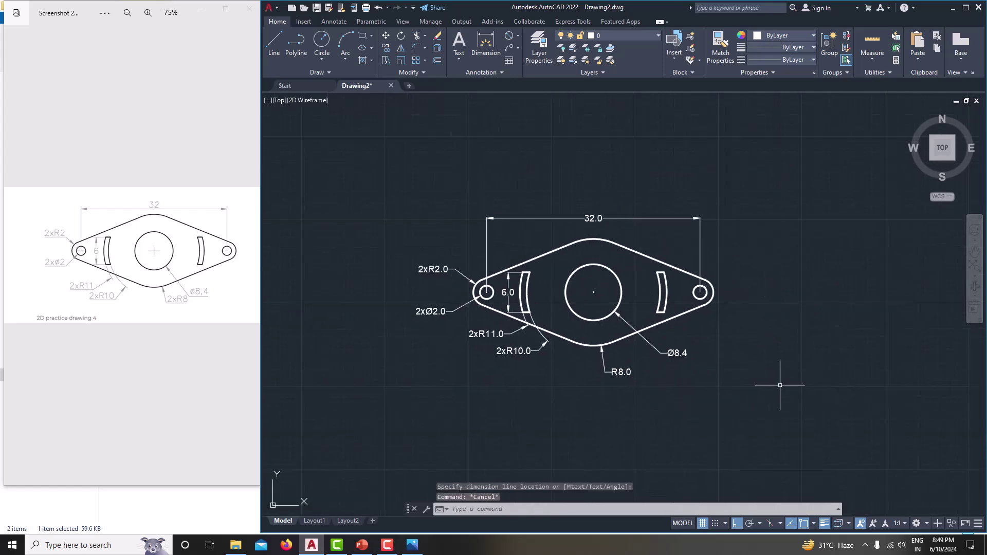
pyautogui.moveTo(465, 375); pyautogui.dragTo(469, 373, button='middle')
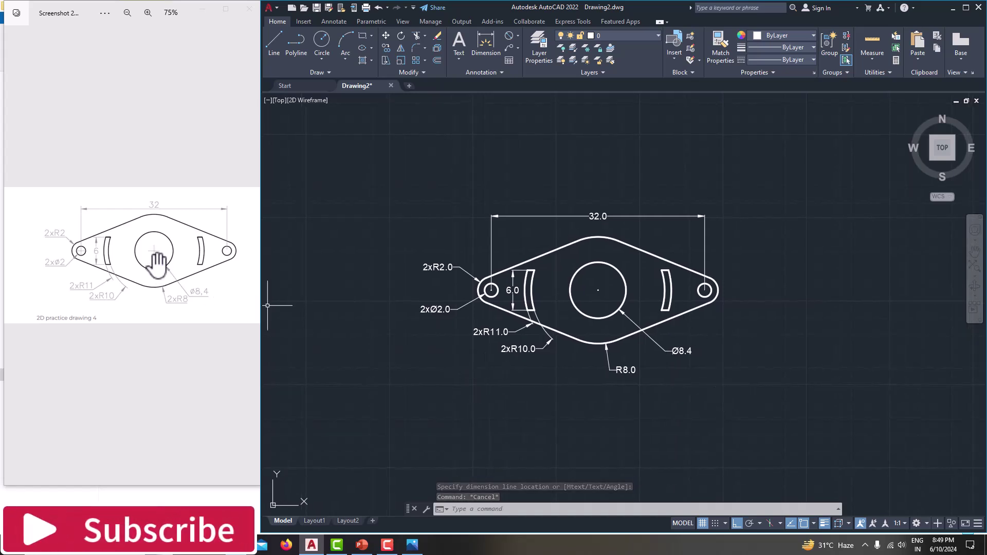
pyautogui.write('centermark')
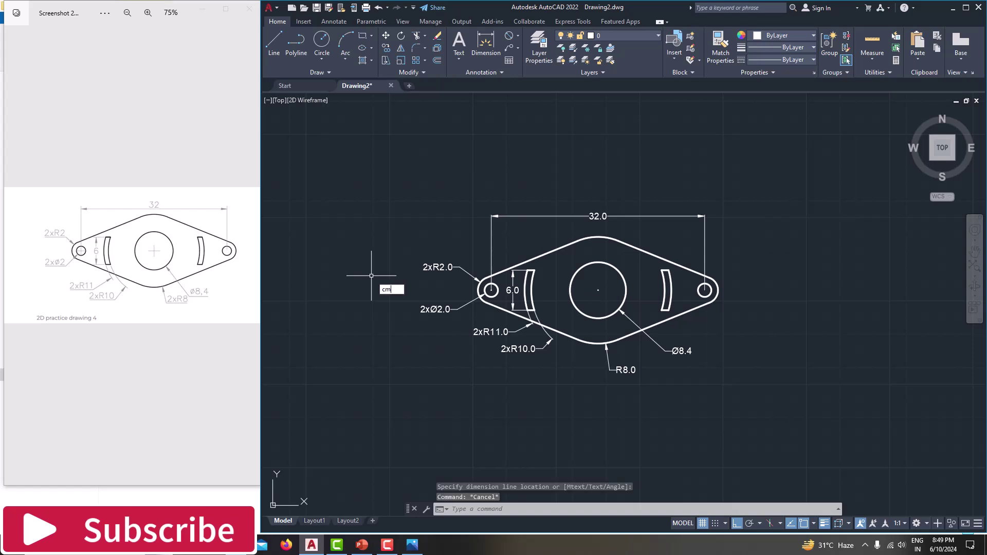
pyautogui.press('Return')
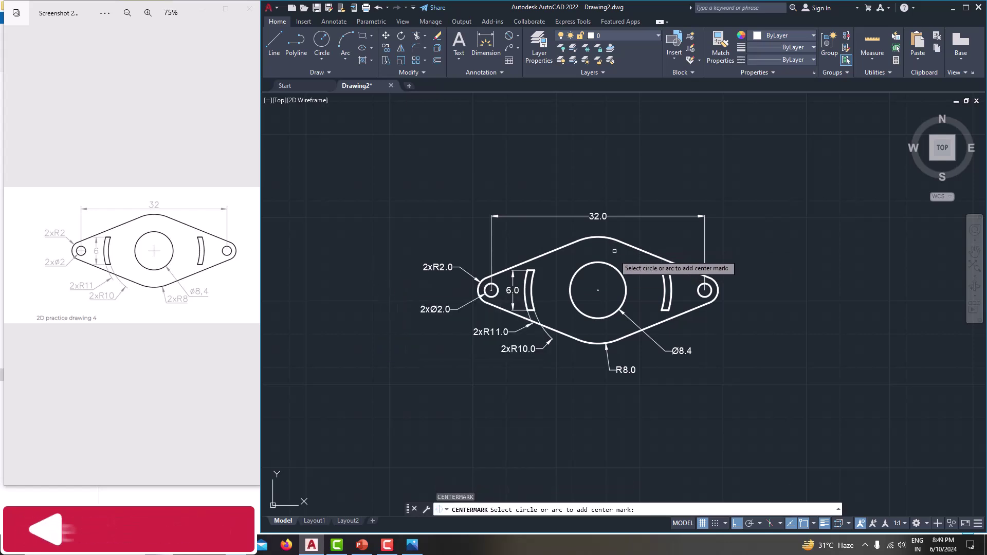
pyautogui.click(612, 267)
pyautogui.press('Escape')
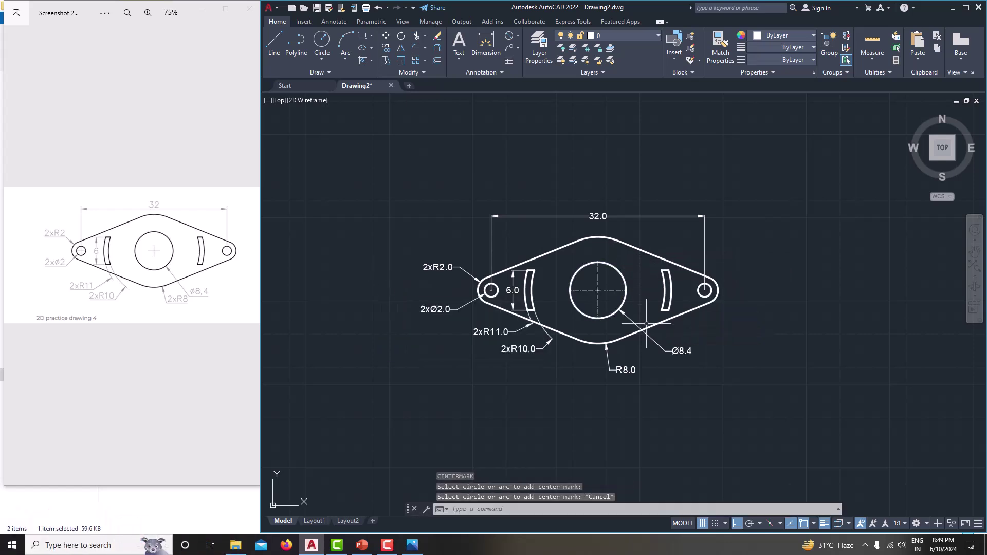
# - Set the linetype scale of the large hole's centre mark to 6
pyautogui.click(602, 290)
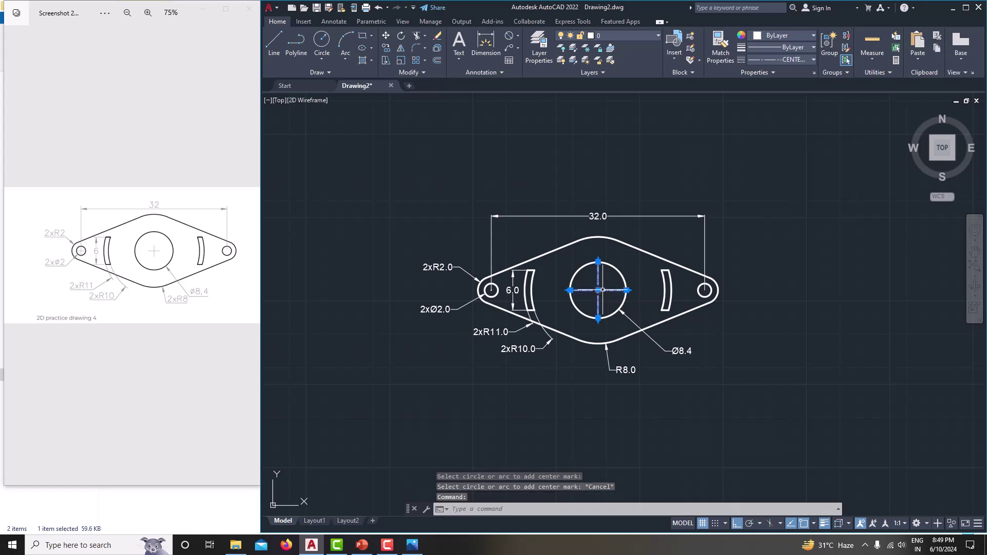
pyautogui.rightClick(602, 290)
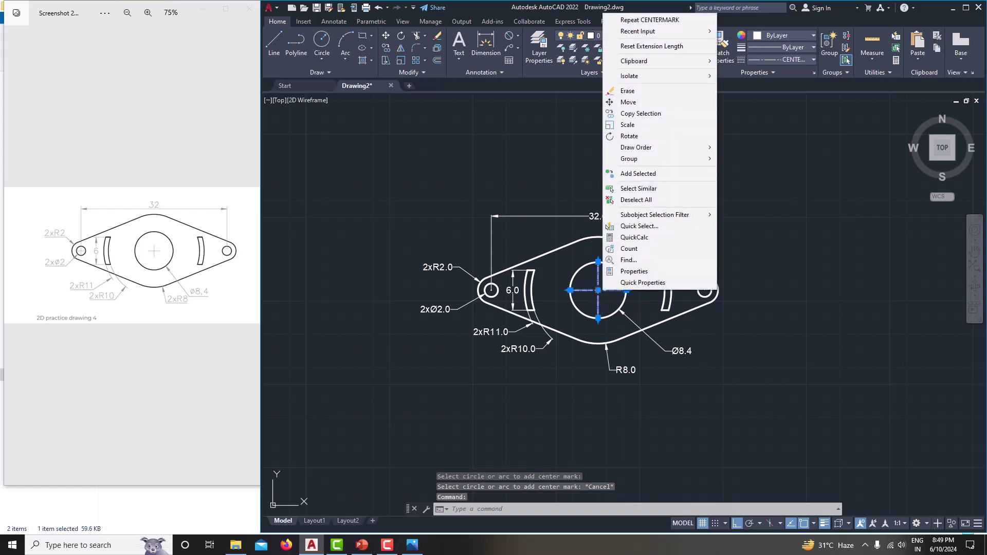
pyautogui.click(628, 272)
pyautogui.click(360, 92)
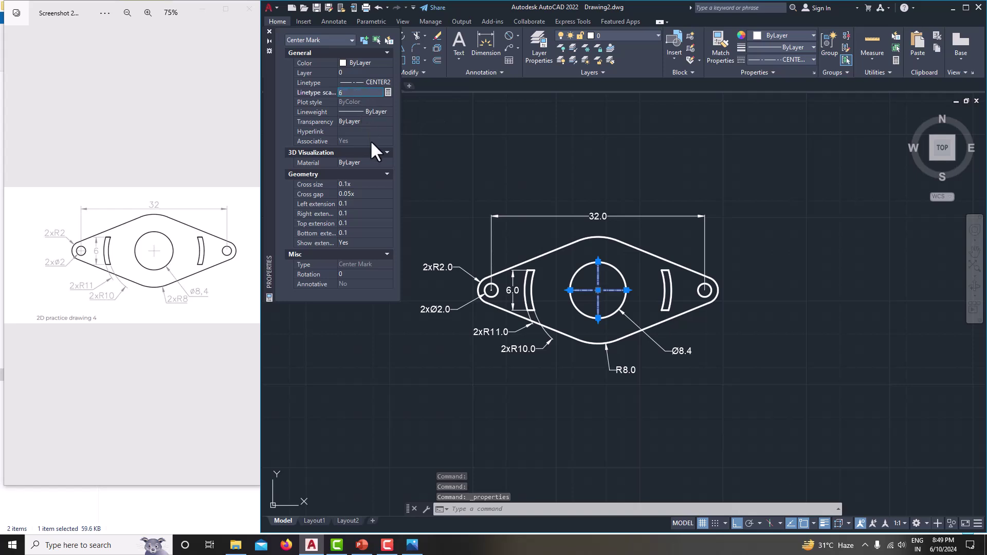
pyautogui.write('6')
# - Set the centre mark's left, right, top and bottom extensions to 1 and deselect it
pyautogui.click(355, 204)
pyautogui.write('1')
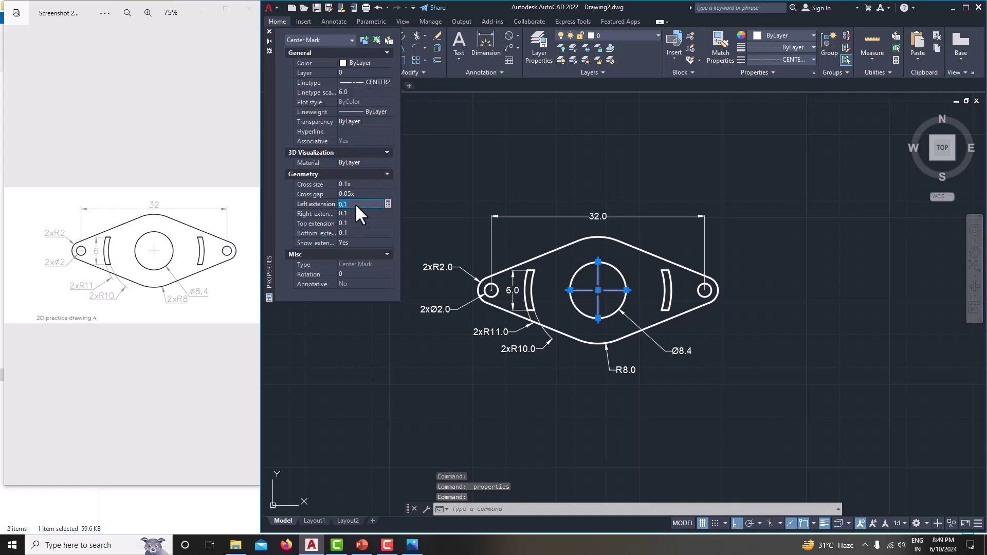
pyautogui.click(352, 212)
pyautogui.write('1')
pyautogui.click(354, 222)
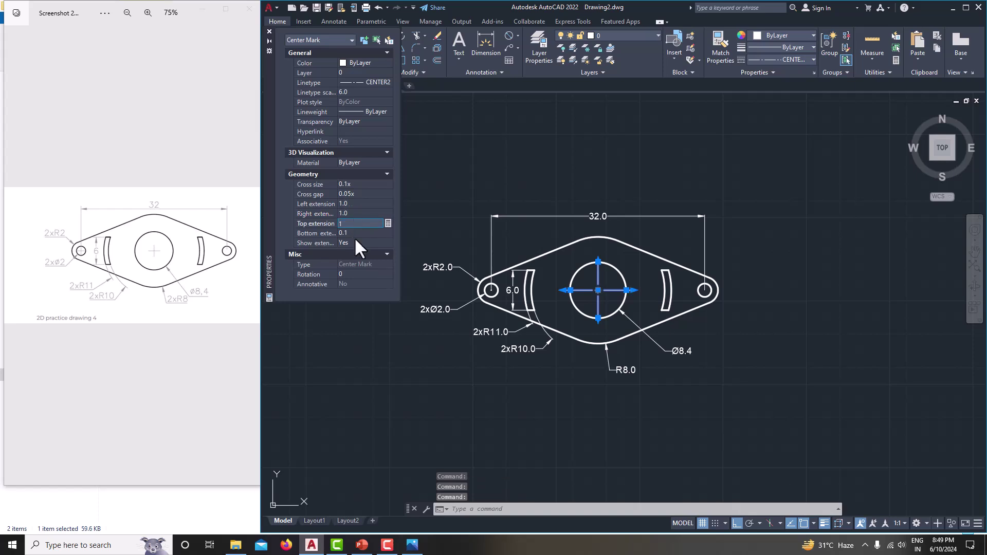
pyautogui.write('1')
pyautogui.click(355, 233)
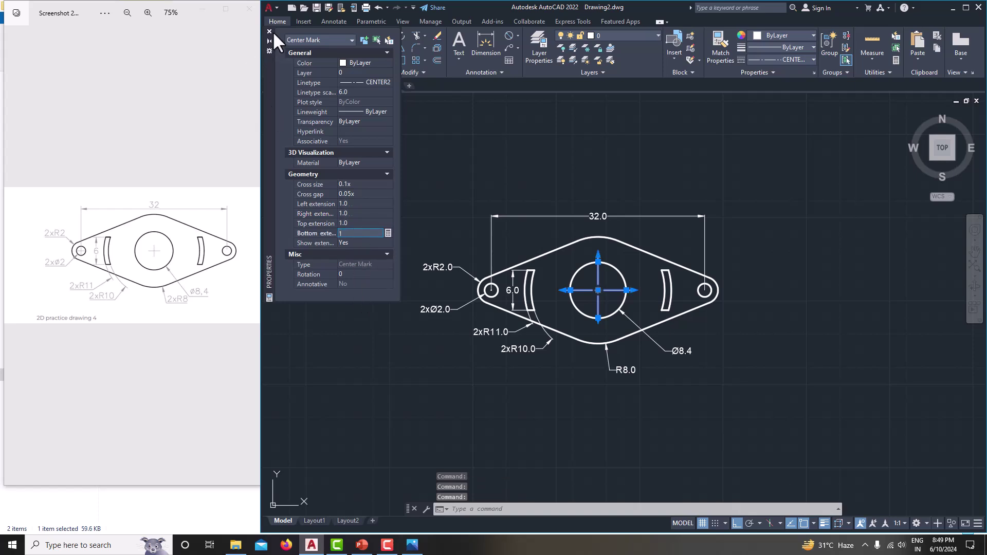
pyautogui.write('1')
pyautogui.click(269, 31)
pyautogui.press('Escape')
pyautogui.press('Escape')
pyautogui.moveTo(591, 281); pyautogui.dragTo(599, 280, button='middle')
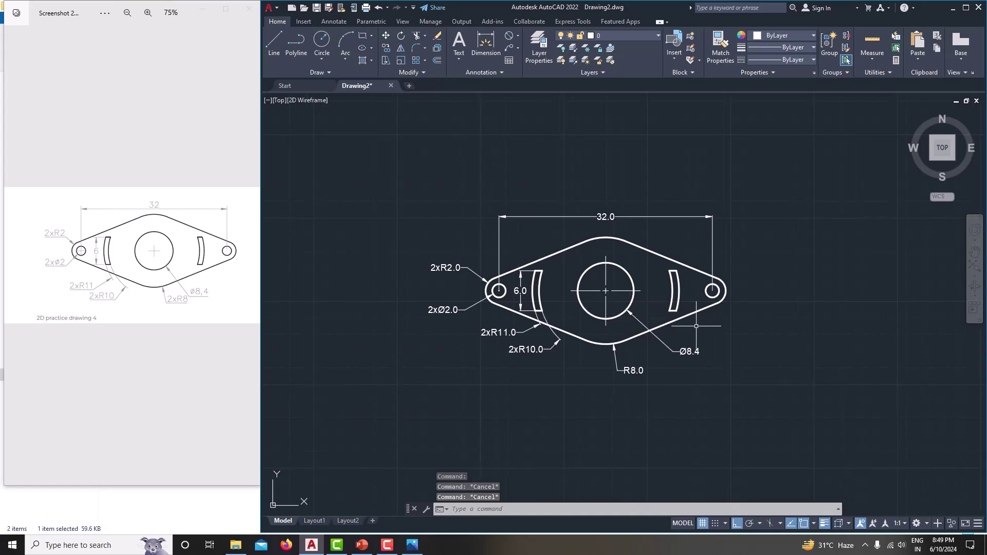